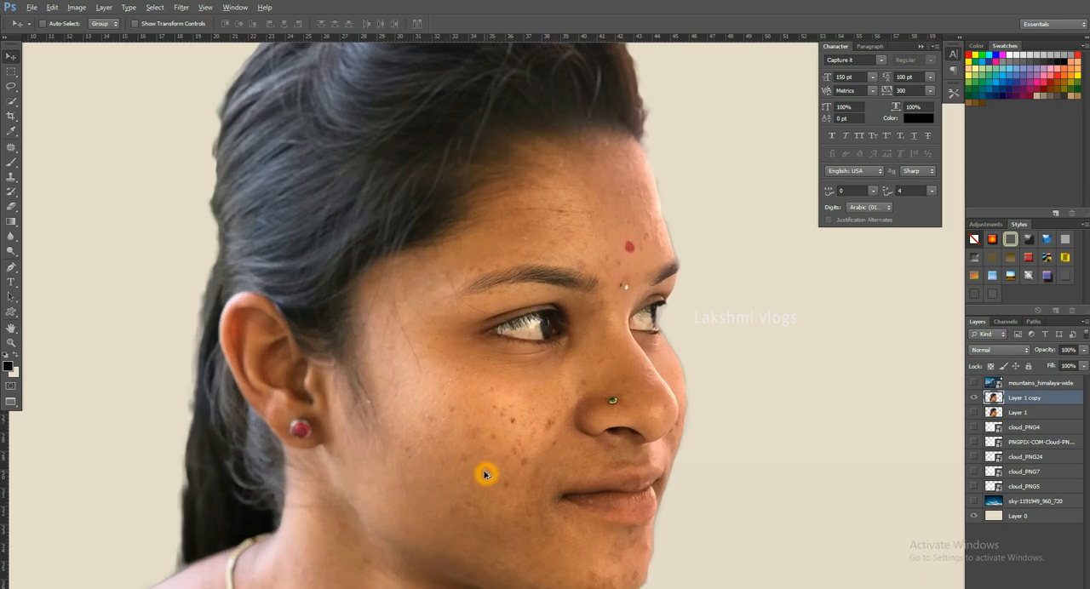
{"action": "scroll", "coordinate": [493, 396], "scroll_direction": "down", "scroll_amount": 1}
- Open the Oil Paint filter on Layer 1 copy and set Scale to 0.1, Cleanliness to 10 and Angular Direction to 180
{"action": "key", "text": "alt+t"}
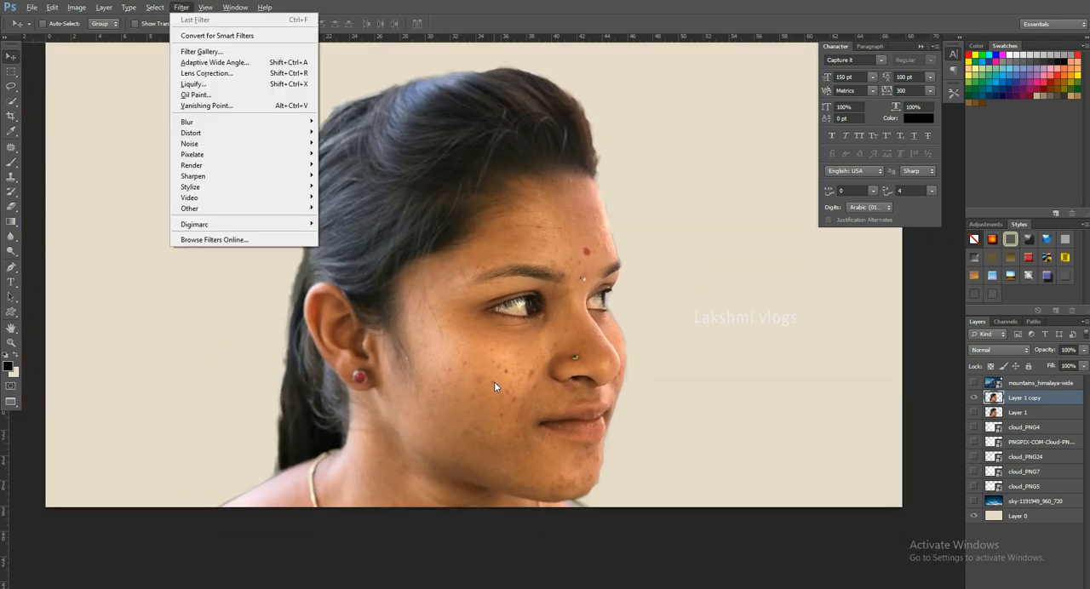
{"action": "left_click", "coordinate": [228, 96]}
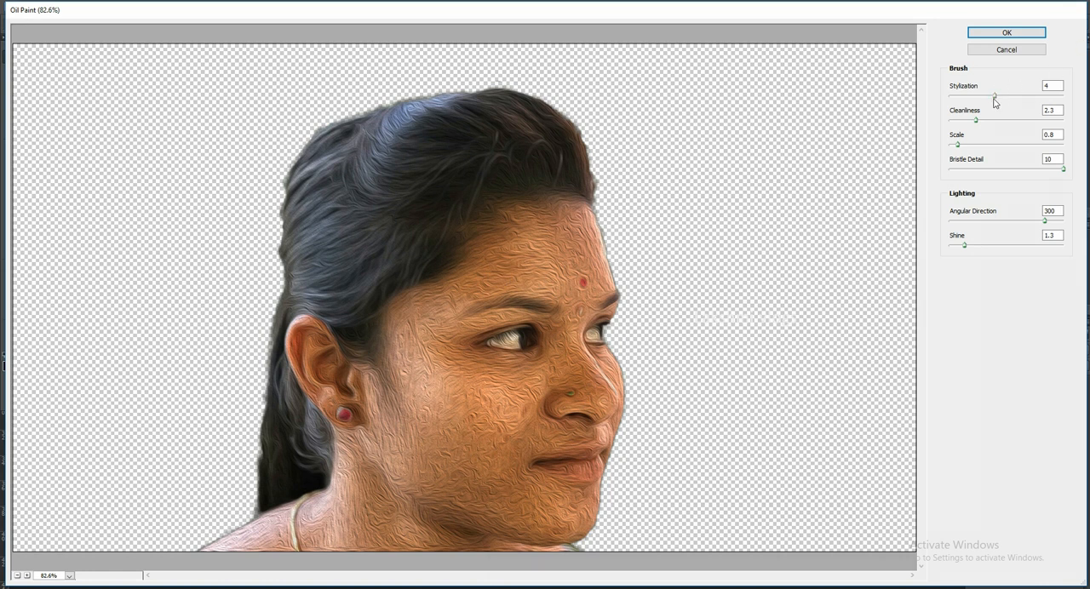
{"action": "left_click_drag", "start_coordinate": [958, 146], "coordinate": [943, 151]}
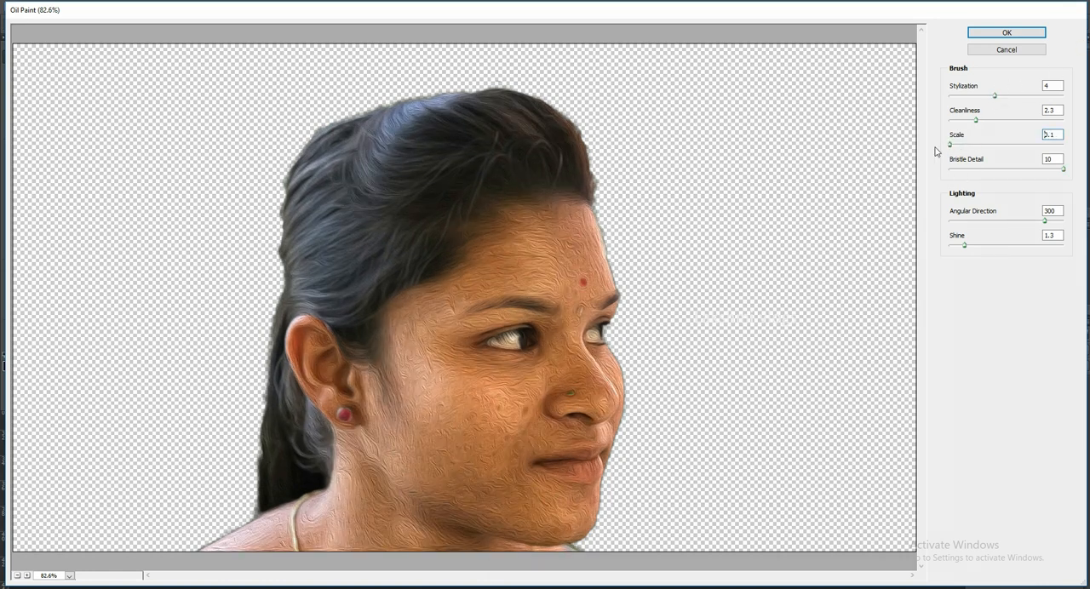
{"action": "left_click_drag", "start_coordinate": [1045, 220], "coordinate": [1007, 224]}
{"action": "mouse_move", "coordinate": [969, 124]}
{"action": "left_mouse_down"}
{"action": "mouse_move", "coordinate": [1024, 127]}
{"action": "mouse_move", "coordinate": [1053, 105]}
{"action": "mouse_move", "coordinate": [927, 118]}
{"action": "mouse_move", "coordinate": [1070, 120]}
{"action": "left_mouse_up"}
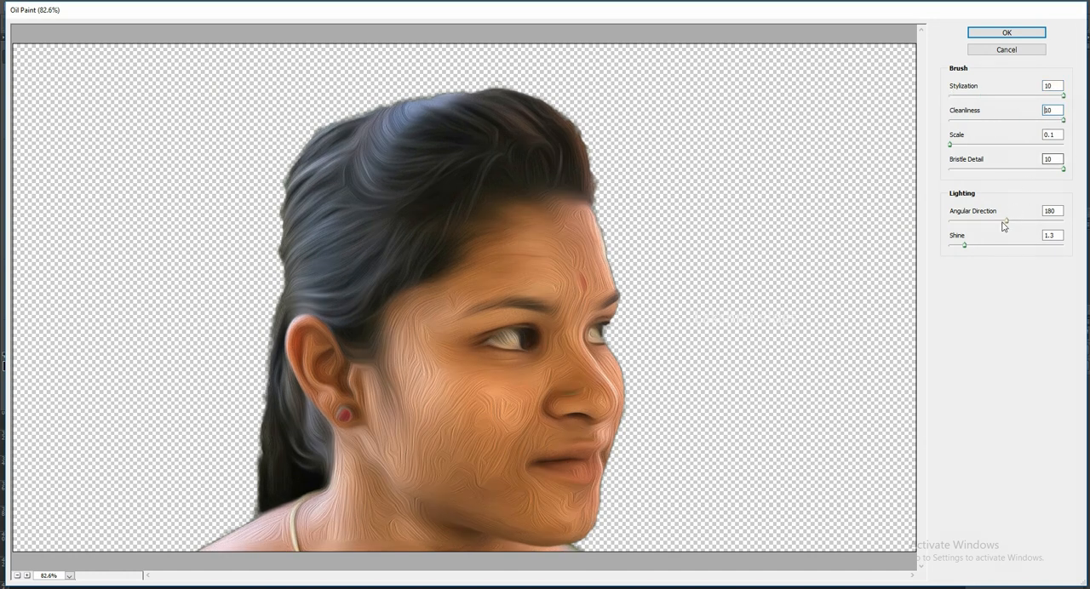
- Set Oil Paint's Shine to 0, Angular Direction to 97.2 and Stylization to 2.97, and apply the filter to the portrait
{"action": "mouse_move", "coordinate": [966, 248]}
{"action": "left_mouse_down"}
{"action": "mouse_move", "coordinate": [1059, 247]}
{"action": "mouse_move", "coordinate": [943, 255]}
{"action": "mouse_move", "coordinate": [968, 230]}
{"action": "left_mouse_up"}
{"action": "left_click_drag", "start_coordinate": [1064, 96], "coordinate": [957, 122]}
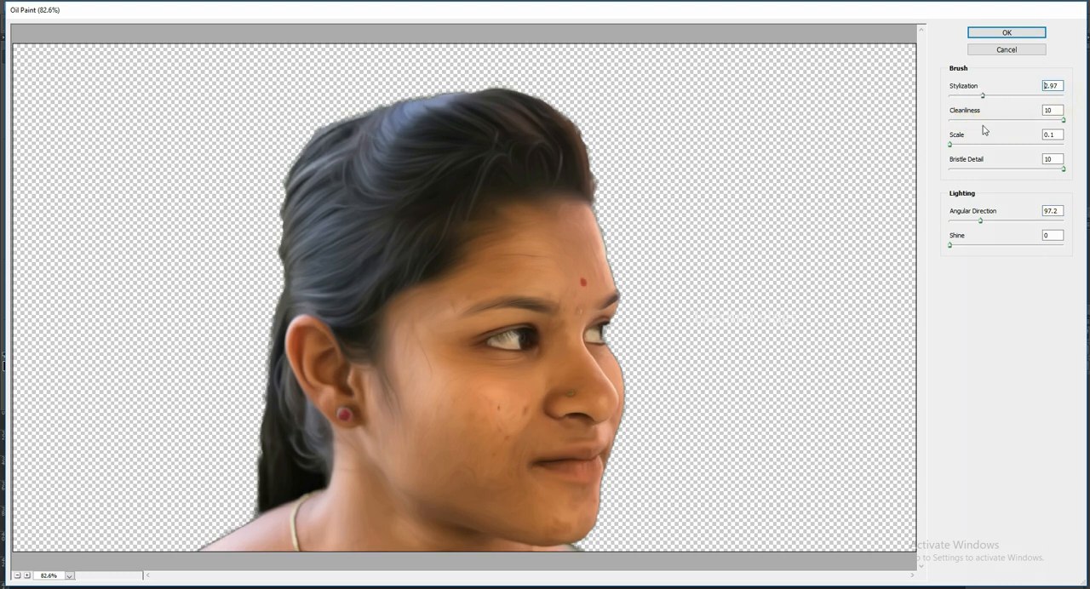
{"action": "left_click", "coordinate": [1007, 33]}
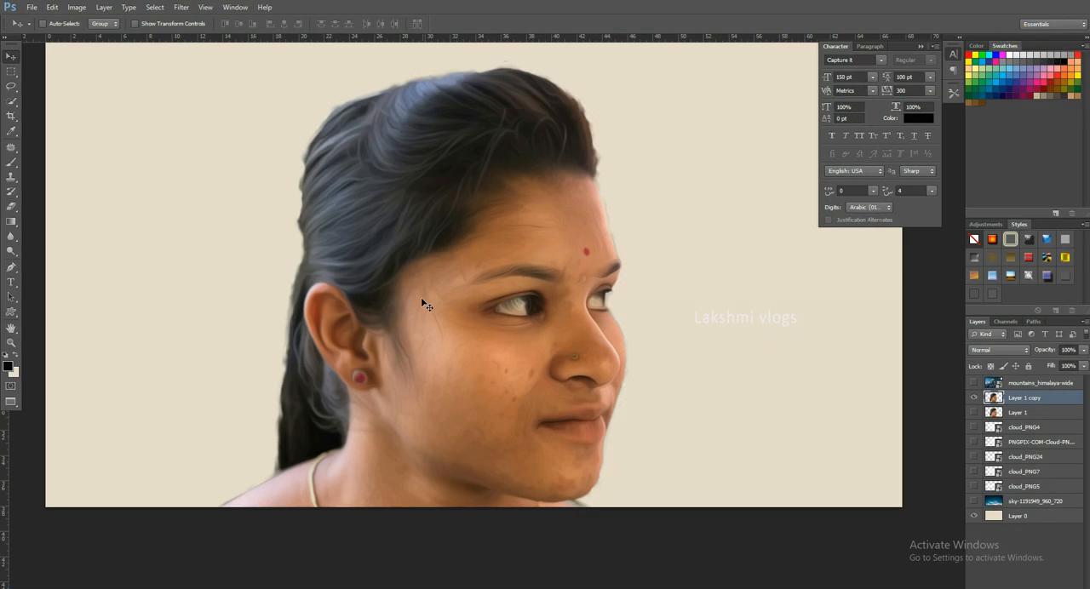
{"action": "scroll", "coordinate": [385, 231], "scroll_direction": "up", "scroll_amount": 5}
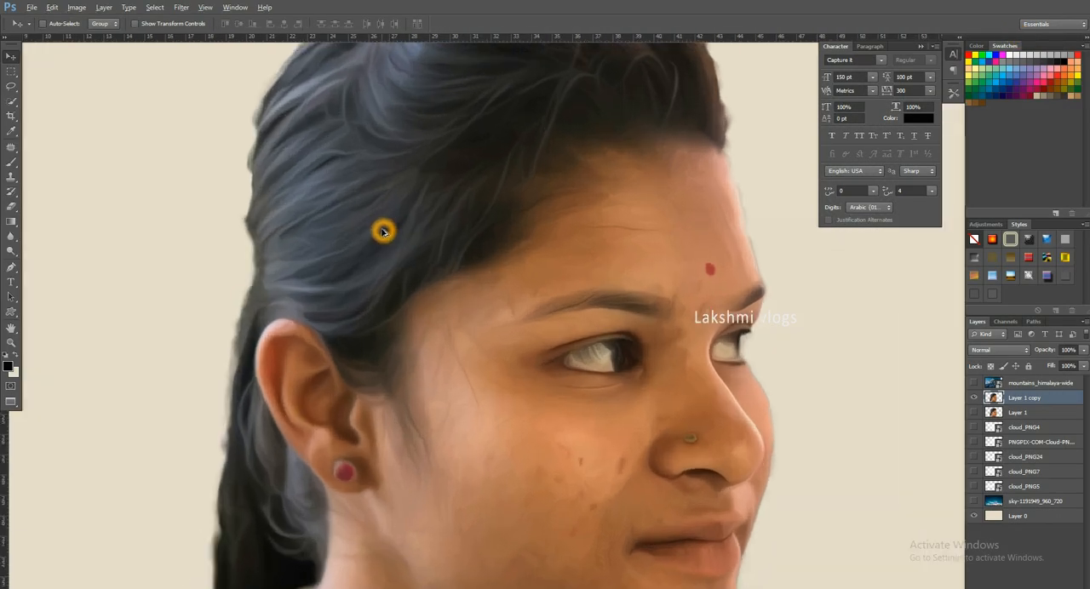
{"action": "scroll", "coordinate": [382, 230], "scroll_direction": "down", "scroll_amount": 4}
- Make the mountains_himalaya-wide layer visible over the portrait
{"action": "left_click", "coordinate": [976, 384]}
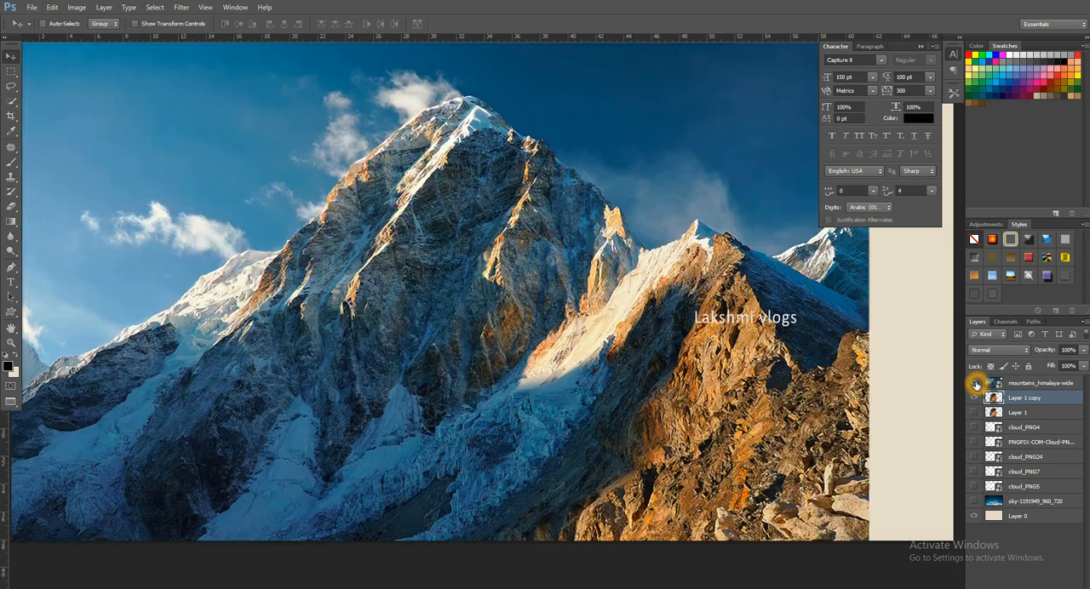
{"action": "left_click_drag", "start_coordinate": [506, 309], "coordinate": [534, 356]}
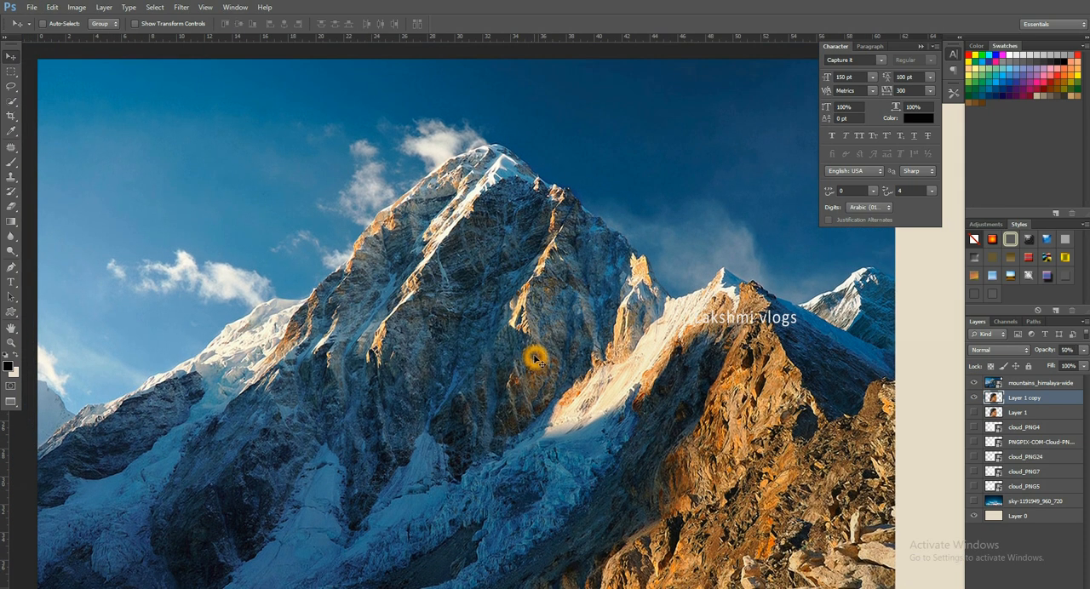
{"action": "left_click_drag", "start_coordinate": [501, 351], "coordinate": [534, 343]}
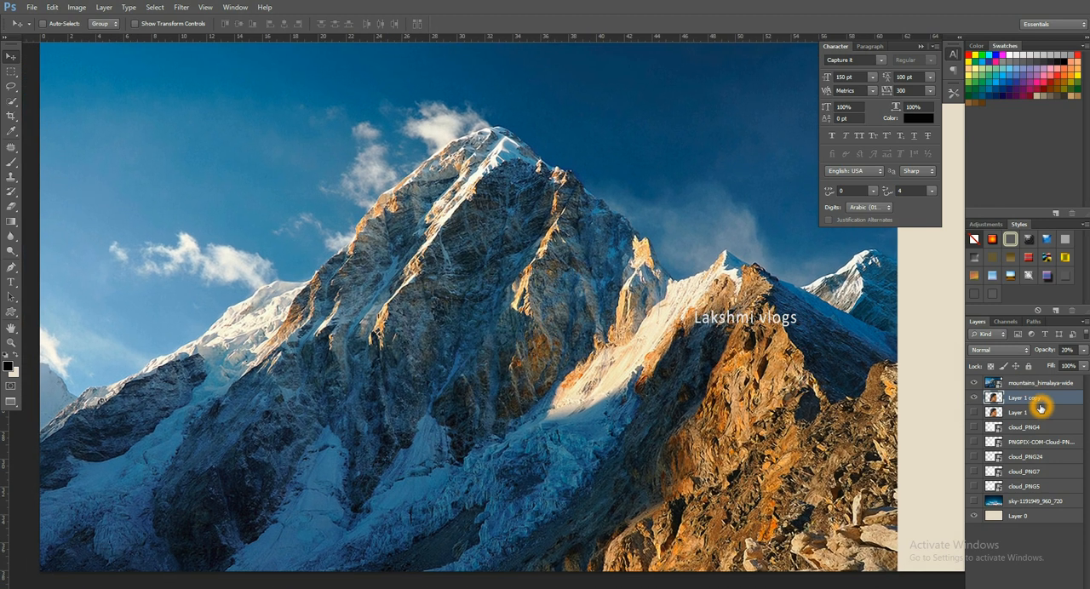
- Rasterize the mountains_himalaya-wide layer and lower its opacity to 30%
{"action": "left_click", "coordinate": [1043, 384]}
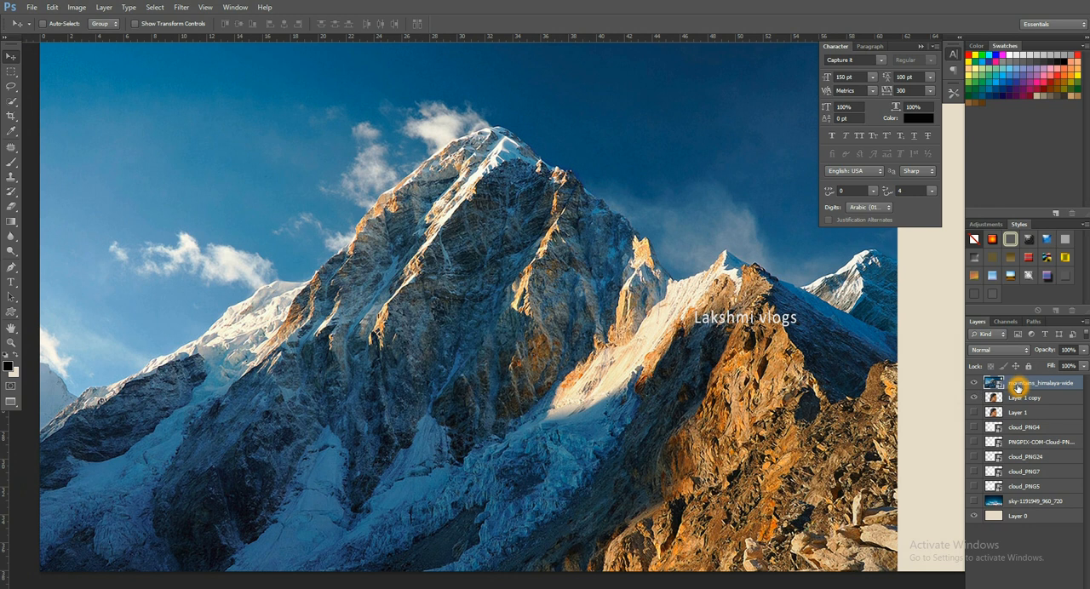
{"action": "right_click", "coordinate": [1017, 388]}
{"action": "left_click", "coordinate": [961, 309]}
{"action": "left_click", "coordinate": [620, 332]}
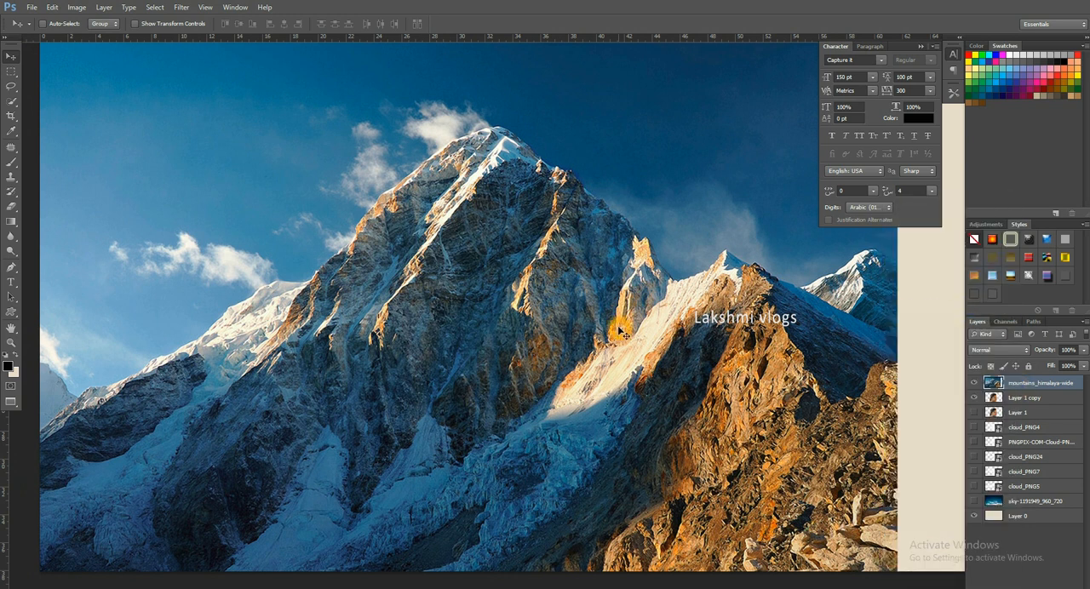
{"action": "key", "text": "5"}
{"action": "key", "text": "3"}
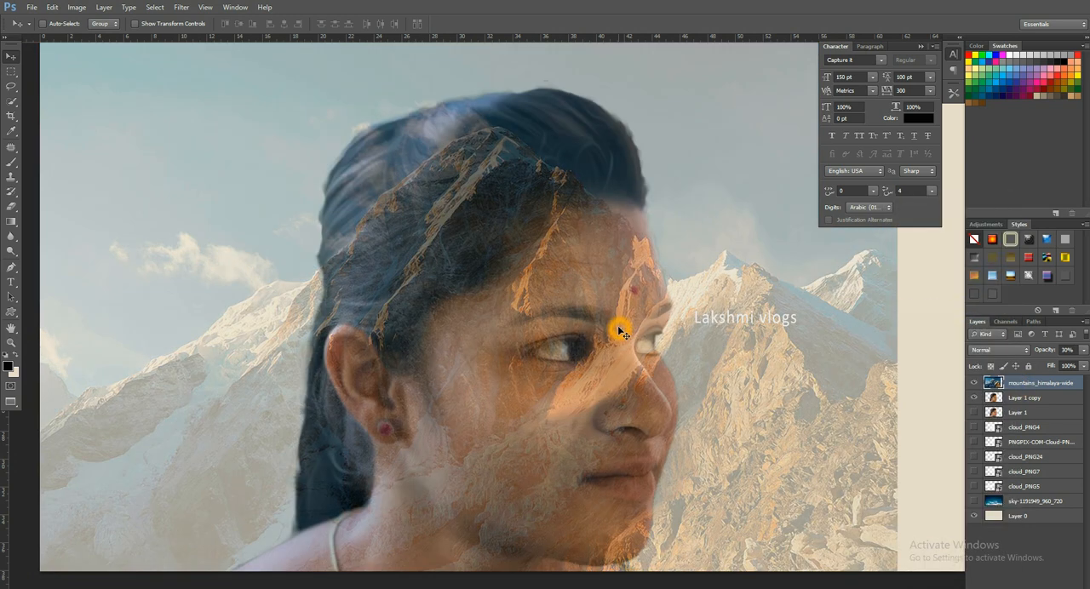
- Flip the mountain image horizontally and reposition it so its main peak lies over the woman's forehead
{"action": "left_click_drag", "start_coordinate": [537, 313], "coordinate": [485, 325]}
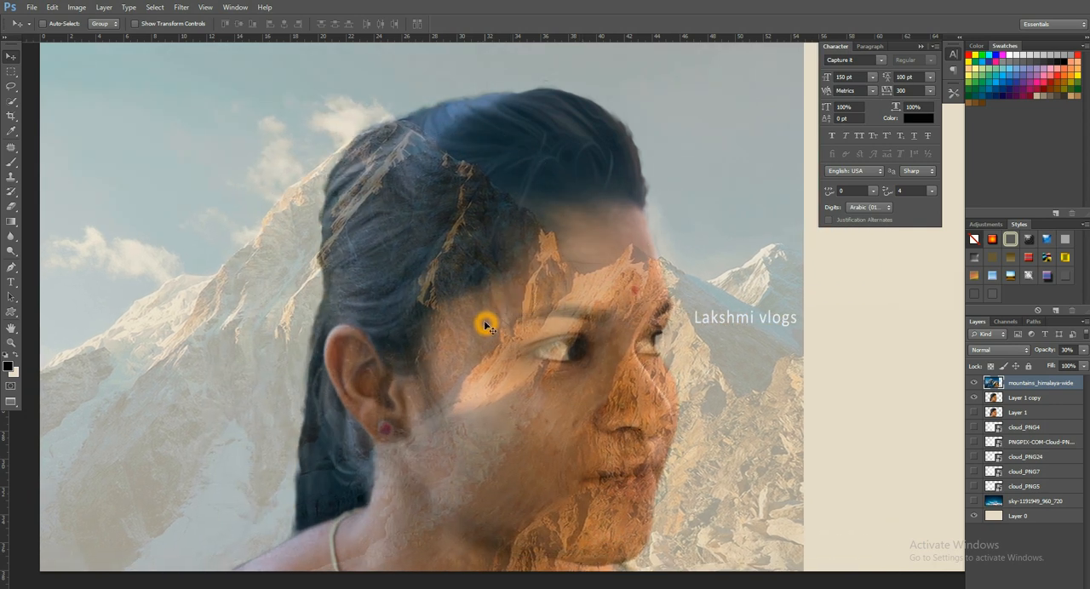
{"action": "key", "text": "ctrl+t"}
{"action": "right_click", "coordinate": [522, 314]}
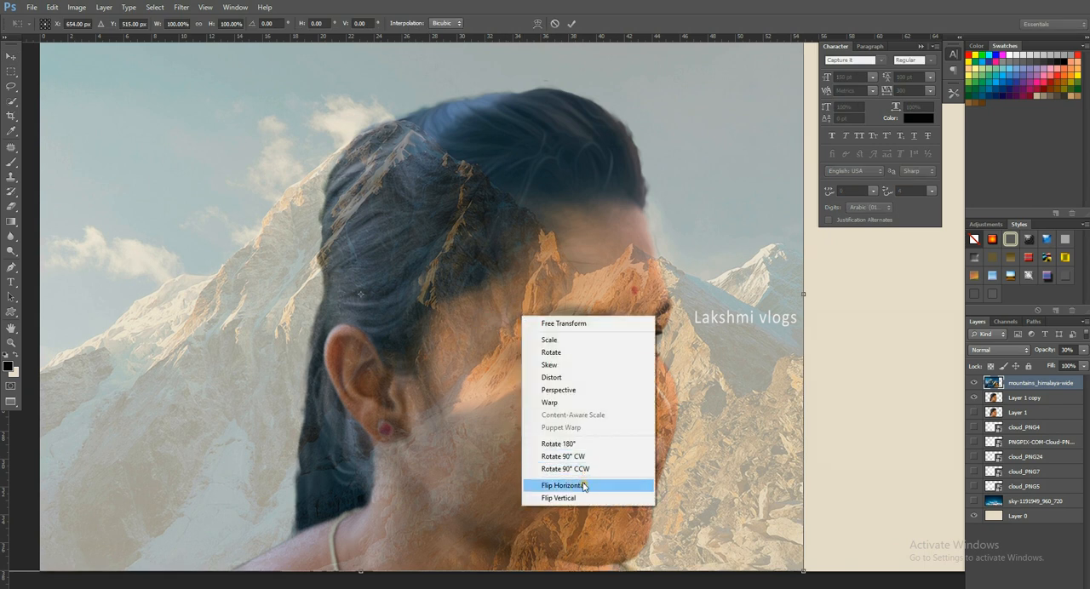
{"action": "left_click", "coordinate": [582, 487]}
{"action": "left_click_drag", "start_coordinate": [601, 446], "coordinate": [875, 482]}
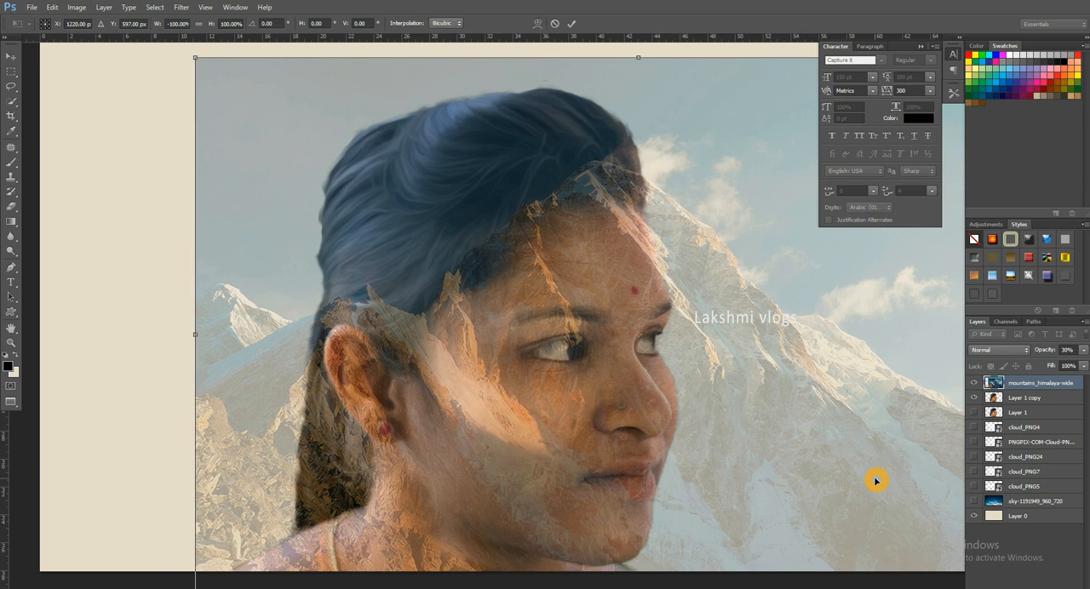
{"action": "key", "text": "Return"}
- Copy the part of the mountain image within the Layer 1 copy outline to a new layer and hide the full mountain layer
{"action": "left_click", "coordinate": [995, 397], "text": "ctrl"}
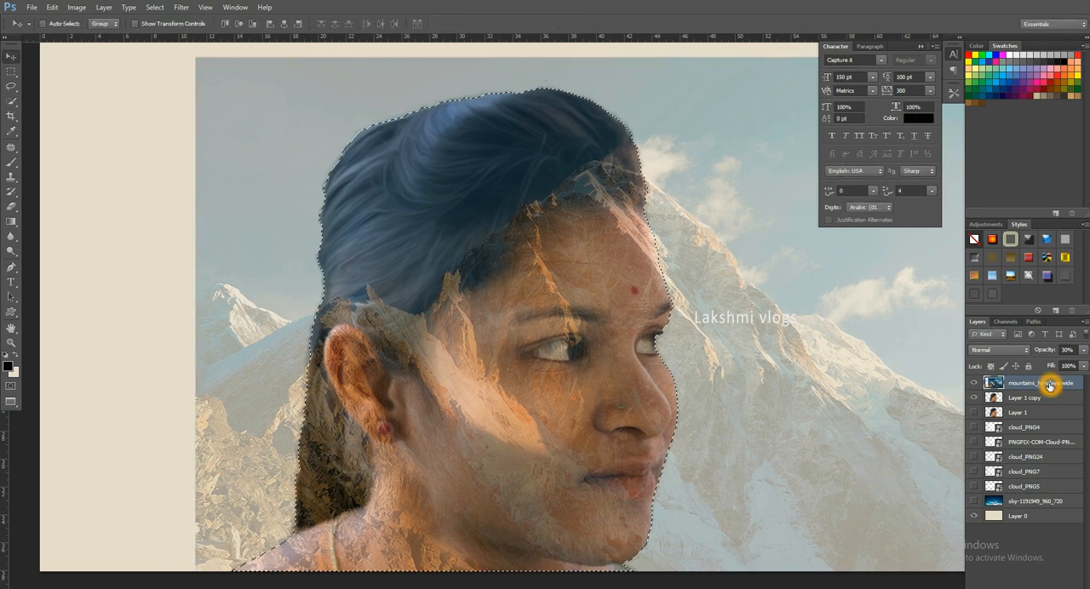
{"action": "key", "text": "ctrl+j"}
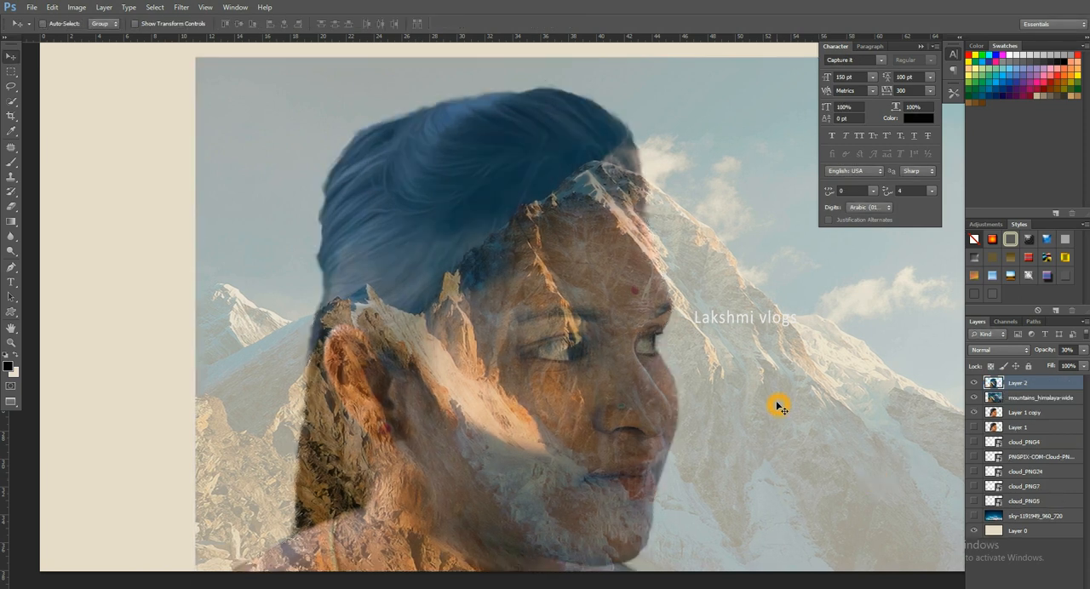
{"action": "left_click", "coordinate": [973, 398]}
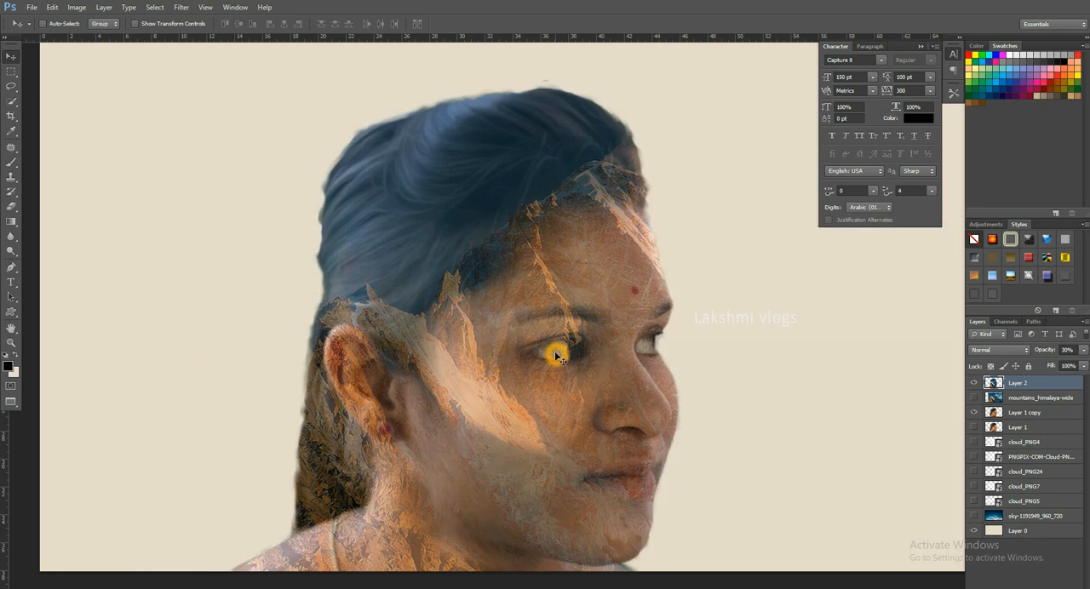
- Duplicate Layer 1 copy and move the mountains_himalaya-wide layer above Layer 2
{"action": "left_click", "coordinate": [1052, 414]}
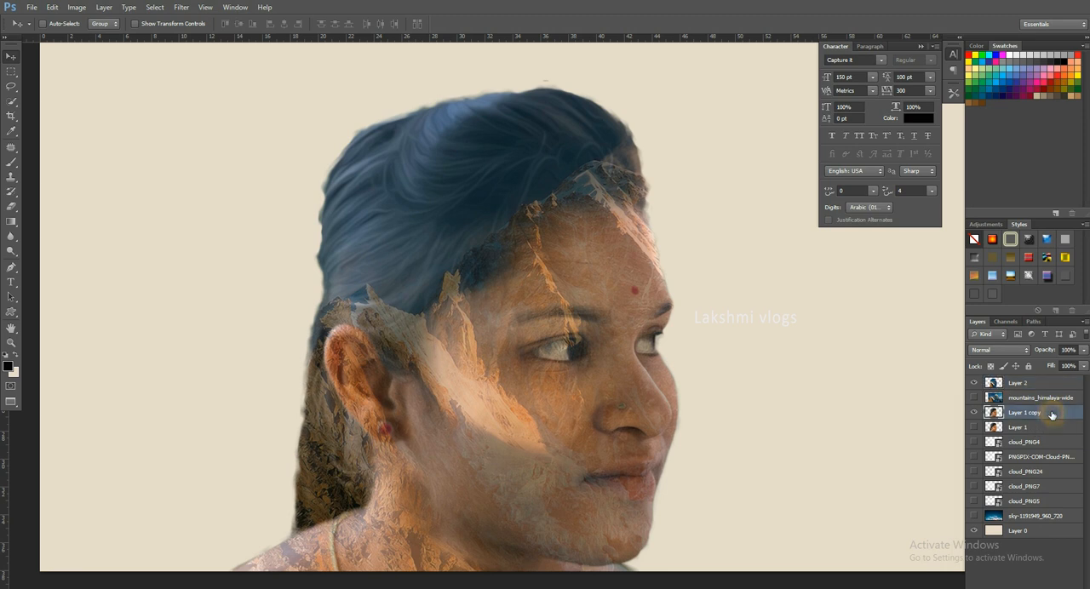
{"action": "key", "text": "ctrl+j"}
{"action": "left_click_drag", "start_coordinate": [1041, 398], "coordinate": [1041, 381]}
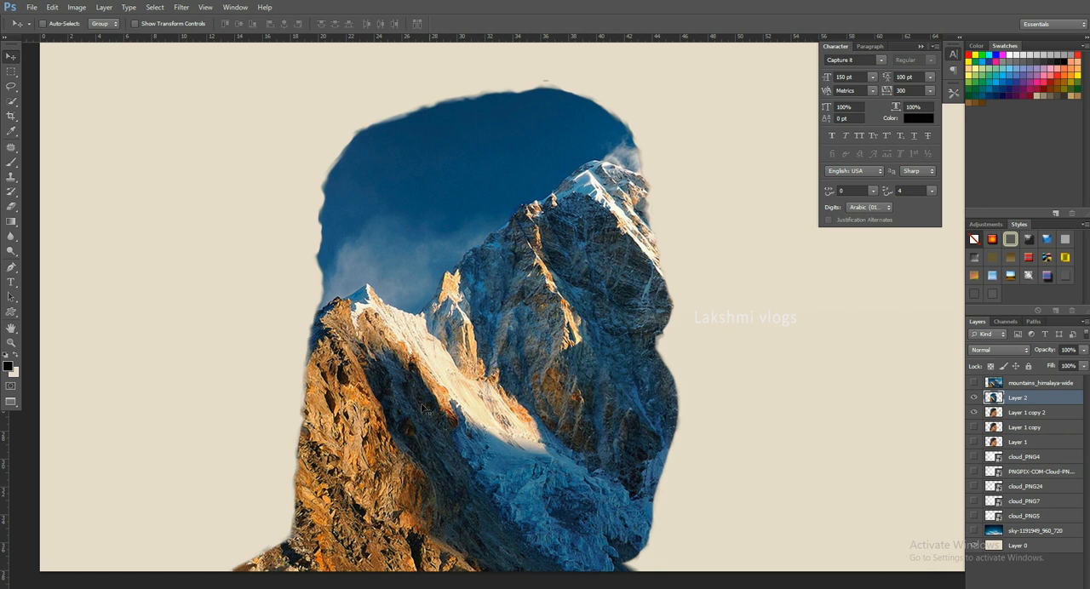
- Try placing Layer 1 copy 2 above Layer 2, and undo the reordering
{"action": "left_click", "coordinate": [525, 374]}
{"action": "mouse_move", "coordinate": [1035, 412]}
{"action": "left_mouse_down"}
{"action": "mouse_move", "coordinate": [1056, 409]}
{"action": "mouse_move", "coordinate": [1028, 413]}
{"action": "left_mouse_up"}
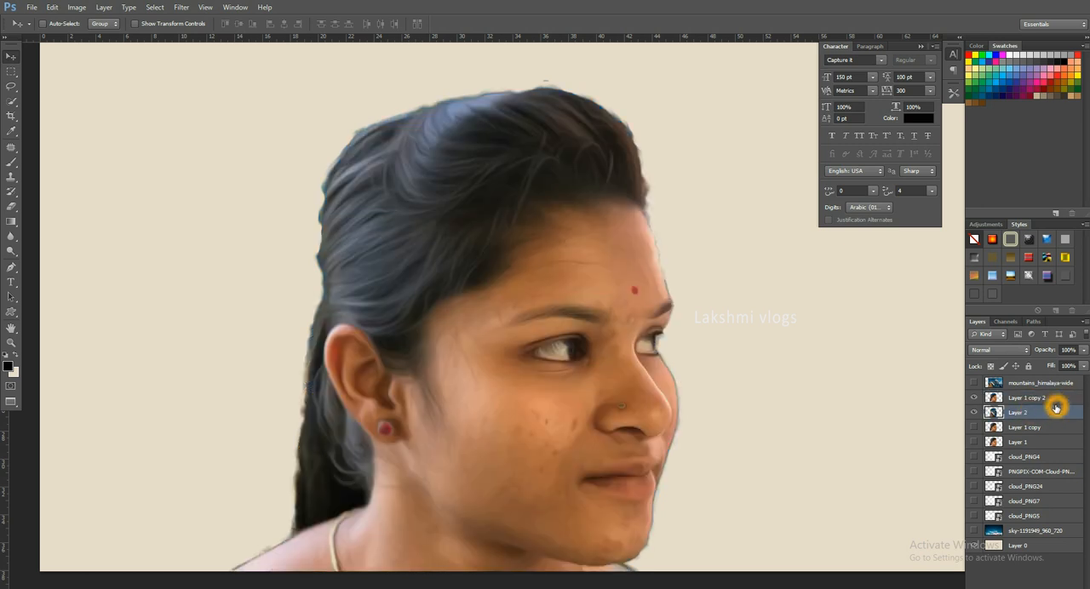
{"action": "key", "text": "ctrl+z"}
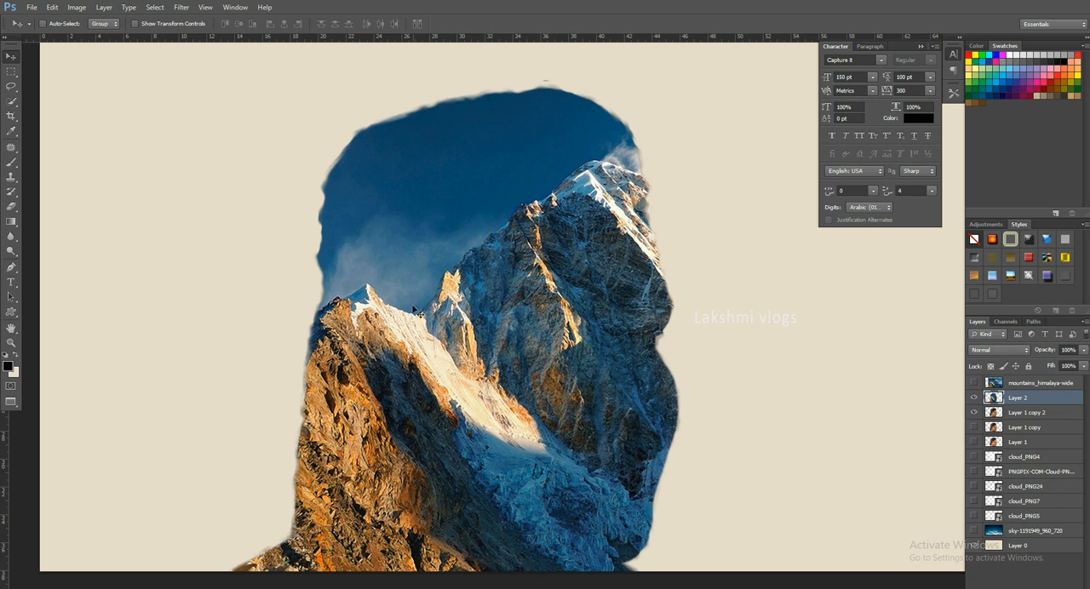
- Try to select the rocky mountain area of Layer 2 with the Quick Selection tool
{"action": "scroll", "coordinate": [369, 331], "scroll_direction": "up", "scroll_amount": 3}
{"action": "scroll", "coordinate": [257, 322], "scroll_direction": "up", "scroll_amount": 3}
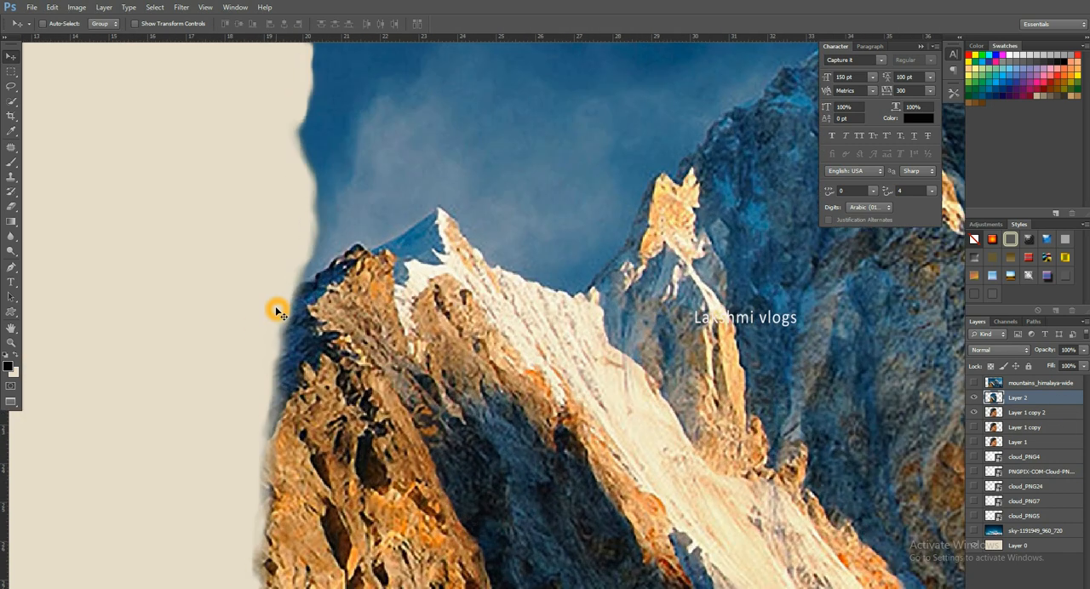
{"action": "key", "text": "p"}
{"action": "scroll", "coordinate": [281, 305], "scroll_direction": "up", "scroll_amount": 4}
{"action": "scroll", "coordinate": [285, 303], "scroll_direction": "down", "scroll_amount": 6}
{"action": "left_click_drag", "start_coordinate": [653, 309], "coordinate": [563, 318]}
{"action": "key", "text": "v"}
{"action": "left_click", "coordinate": [11, 102]}
{"action": "left_click_drag", "start_coordinate": [386, 479], "coordinate": [568, 359]}
{"action": "mouse_move", "coordinate": [478, 408]}
{"action": "left_mouse_down"}
{"action": "mouse_move", "coordinate": [456, 335]}
{"action": "mouse_move", "coordinate": [433, 307]}
{"action": "left_mouse_up"}
{"action": "left_click_drag", "start_coordinate": [572, 271], "coordinate": [649, 288]}
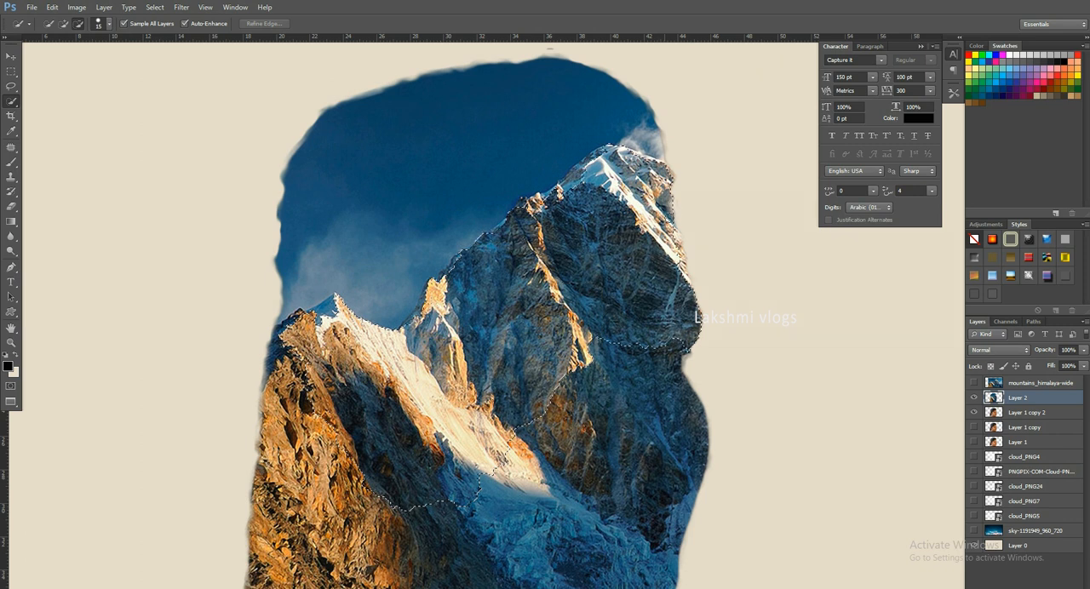
- Try refining the quick selection around the sky and the snowy ridge, and discard the selection
{"action": "left_click", "coordinate": [697, 289]}
{"action": "left_click_drag", "start_coordinate": [715, 468], "coordinate": [707, 413]}
{"action": "left_click_drag", "start_coordinate": [213, 574], "coordinate": [223, 528]}
{"action": "left_click", "coordinate": [300, 274]}
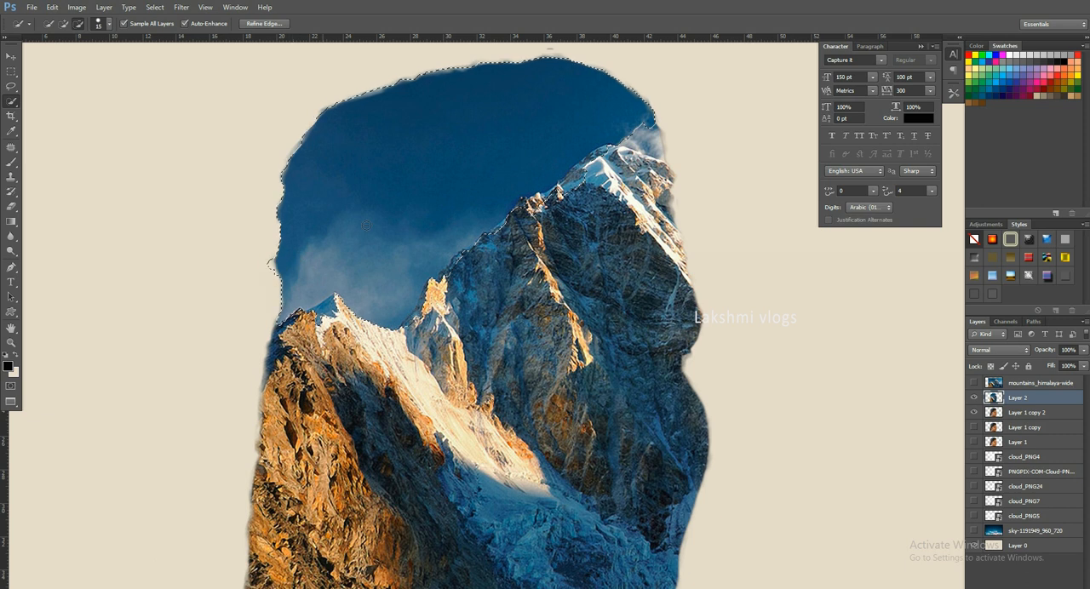
{"action": "left_click", "coordinate": [307, 173]}
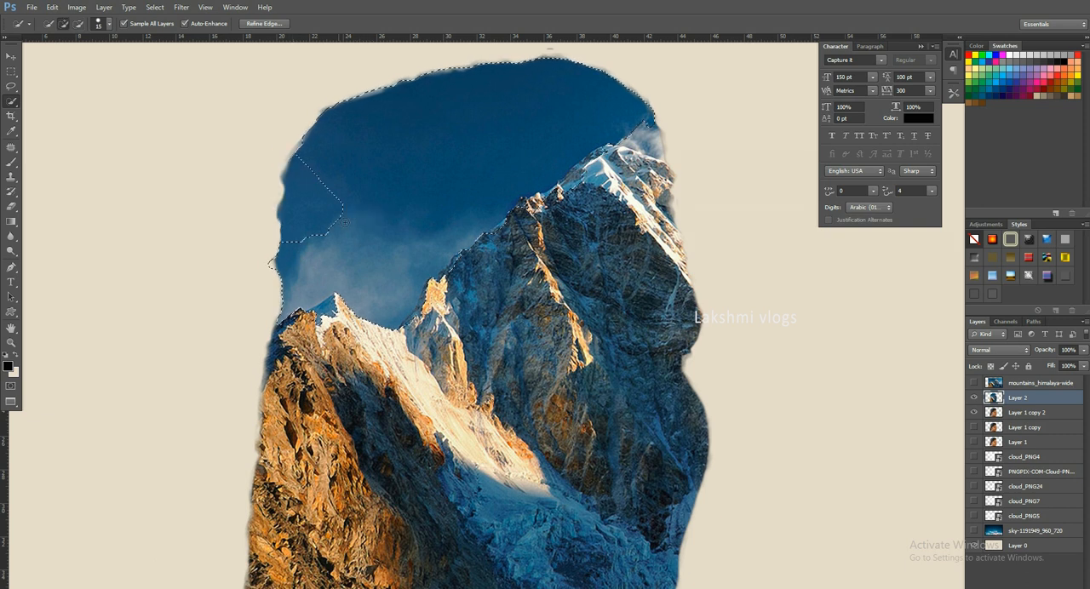
{"action": "left_click", "coordinate": [382, 216]}
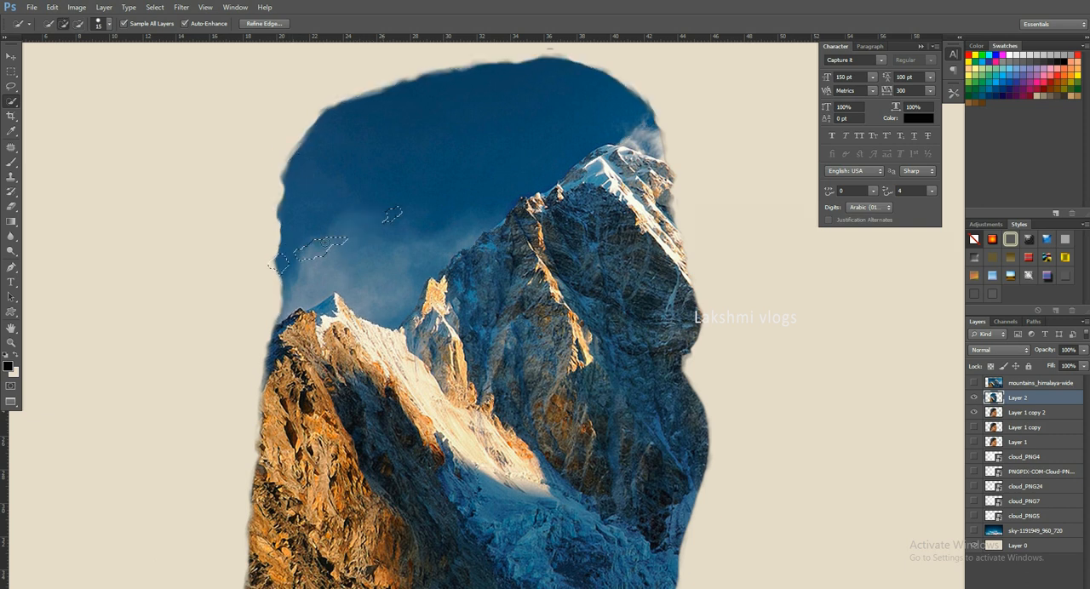
{"action": "left_click", "coordinate": [280, 255]}
{"action": "left_click_drag", "start_coordinate": [353, 369], "coordinate": [452, 464]}
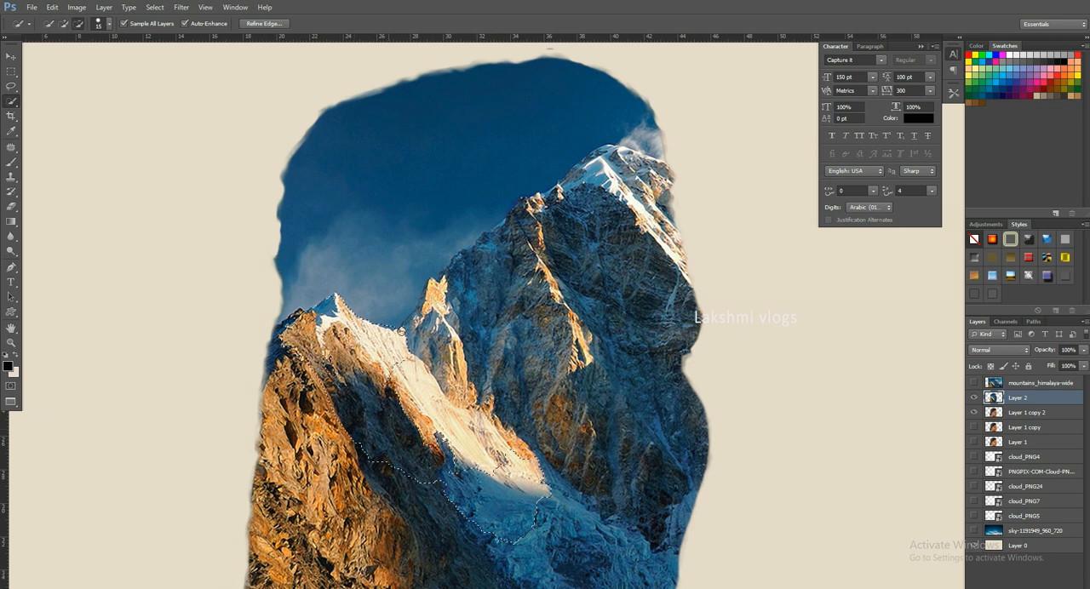
{"action": "key", "text": "ctrl+d"}
- Start a Pen tool path at the left edge of Layer 2's mountain and trace the ridge up to the first dark peak
{"action": "key", "text": "p"}
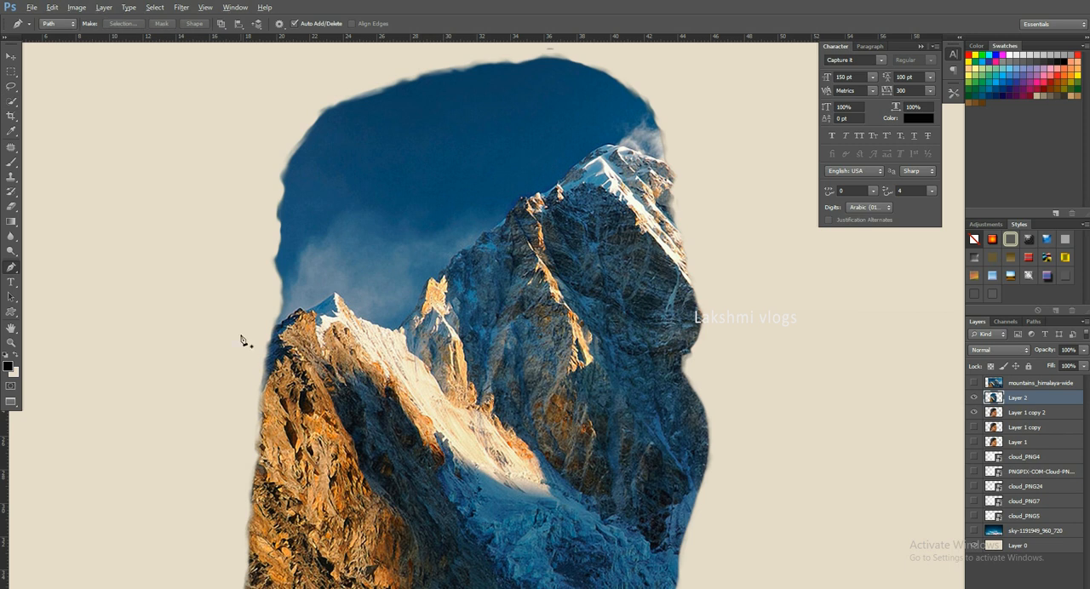
{"action": "scroll", "coordinate": [271, 362], "scroll_direction": "up", "scroll_amount": 8}
{"action": "left_click_drag", "start_coordinate": [238, 398], "coordinate": [272, 345]}
{"action": "left_click_drag", "start_coordinate": [384, 277], "coordinate": [398, 276]}
{"action": "left_click_drag", "start_coordinate": [421, 277], "coordinate": [436, 280]}
{"action": "left_click_drag", "start_coordinate": [461, 277], "coordinate": [469, 273]}
{"action": "left_click_drag", "start_coordinate": [611, 134], "coordinate": [612, 130]}
{"action": "left_click_drag", "start_coordinate": [628, 106], "coordinate": [639, 90]}
{"action": "key", "text": "space"}
{"action": "left_click_drag", "start_coordinate": [650, 89], "coordinate": [262, 385]}
{"action": "left_click_drag", "start_coordinate": [341, 340], "coordinate": [362, 324]}
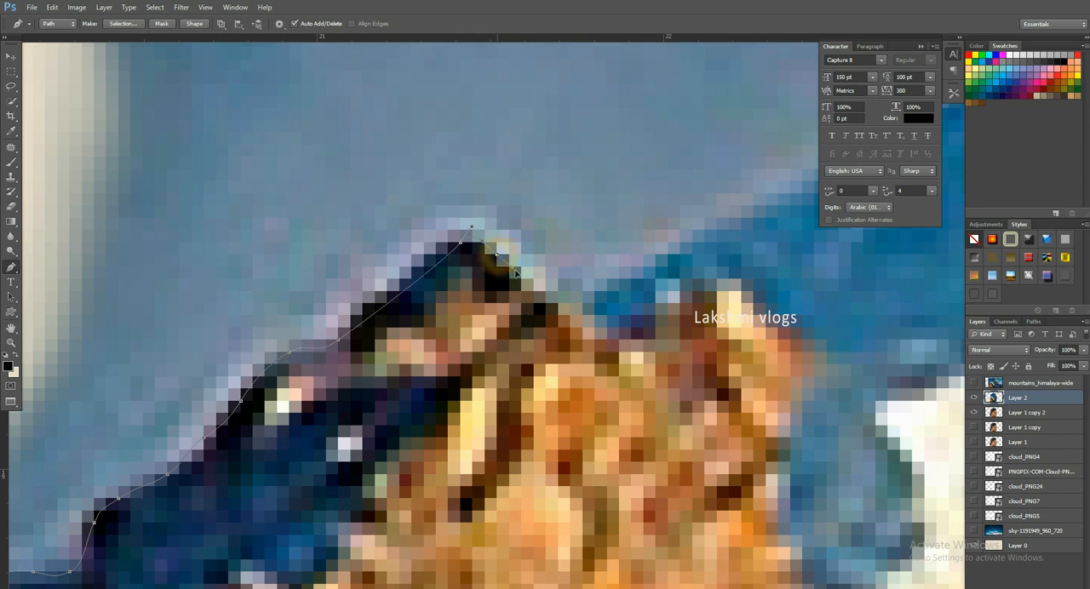
- Continue the Pen tool path from the first dark peak along the blue slope up to the white snowy peak on Layer 2
{"action": "left_click_drag", "start_coordinate": [670, 294], "coordinate": [717, 278]}
{"action": "key", "text": "space"}
{"action": "left_click_drag", "start_coordinate": [716, 278], "coordinate": [352, 280]}
{"action": "scroll", "coordinate": [283, 373], "scroll_direction": "down", "scroll_amount": 5}
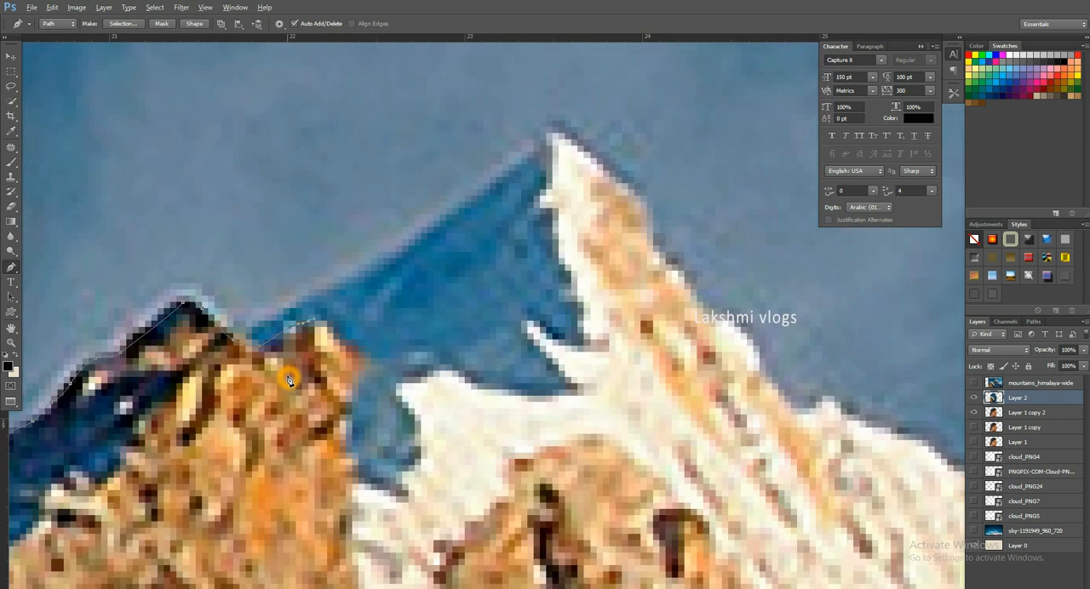
{"action": "scroll", "coordinate": [281, 375], "scroll_direction": "up", "scroll_amount": 2}
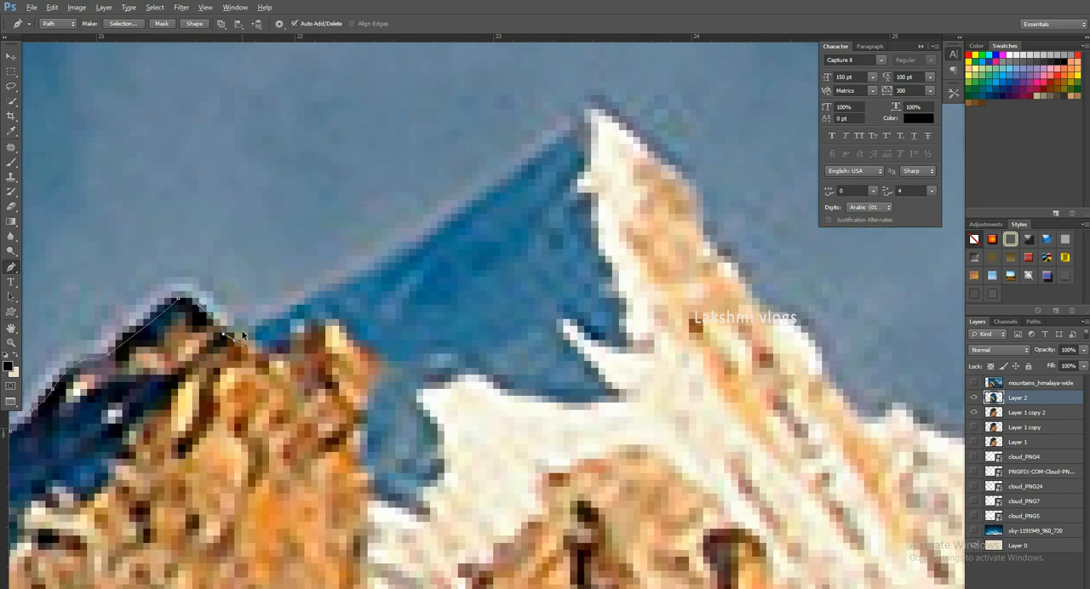
{"action": "scroll", "coordinate": [218, 316], "scroll_direction": "up", "scroll_amount": 5}
{"action": "left_click_drag", "start_coordinate": [441, 305], "coordinate": [457, 282]}
{"action": "key", "text": "space"}
{"action": "left_click_drag", "start_coordinate": [605, 229], "coordinate": [180, 468]}
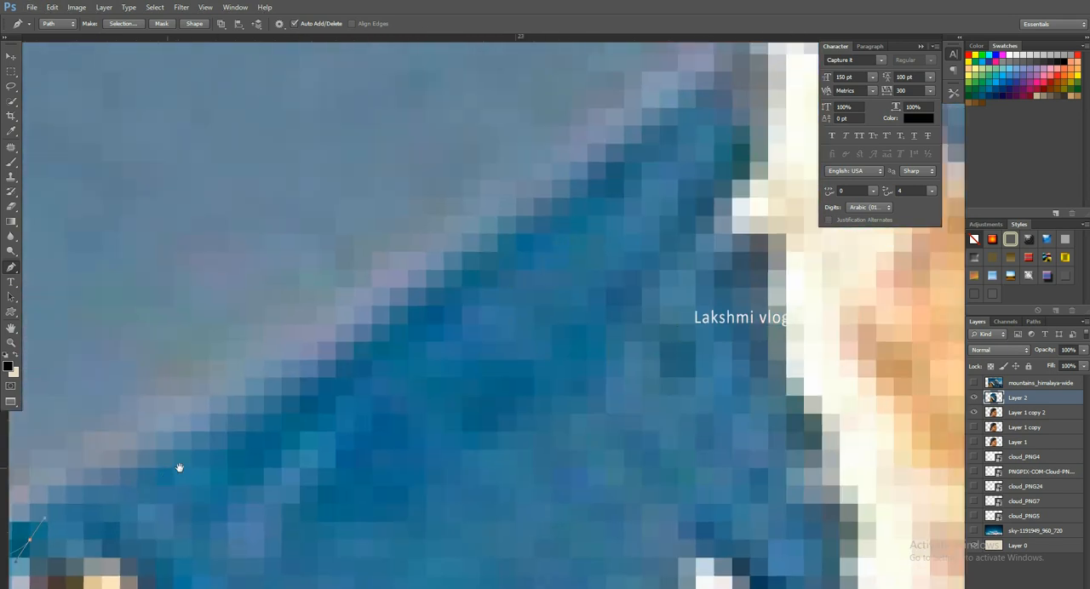
{"action": "left_click_drag", "start_coordinate": [750, 126], "coordinate": [442, 346]}
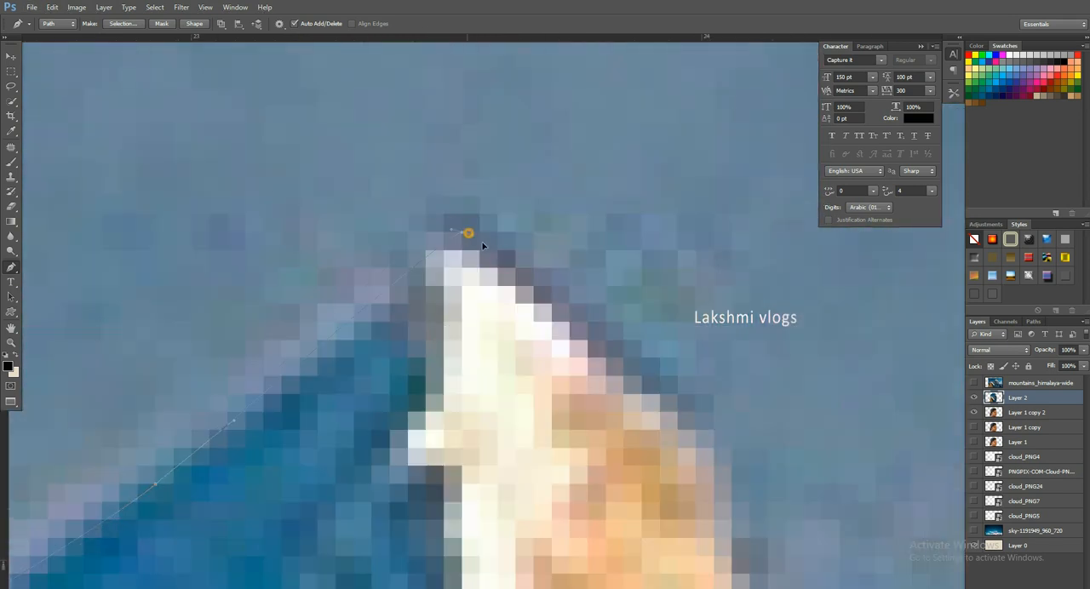
- Trace the path over the white peak and down its snowy flank to the low notch beside the small snow bumps
{"action": "scroll", "coordinate": [675, 413], "scroll_direction": "down", "scroll_amount": 6}
{"action": "left_click_drag", "start_coordinate": [785, 535], "coordinate": [574, 367]}
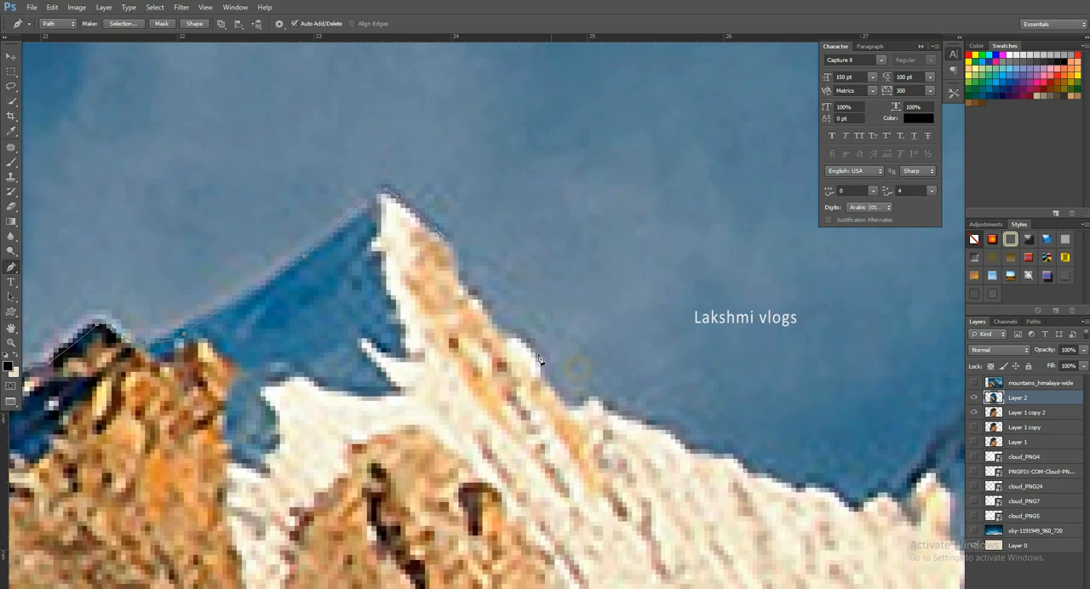
{"action": "scroll", "coordinate": [443, 256], "scroll_direction": "up", "scroll_amount": 5}
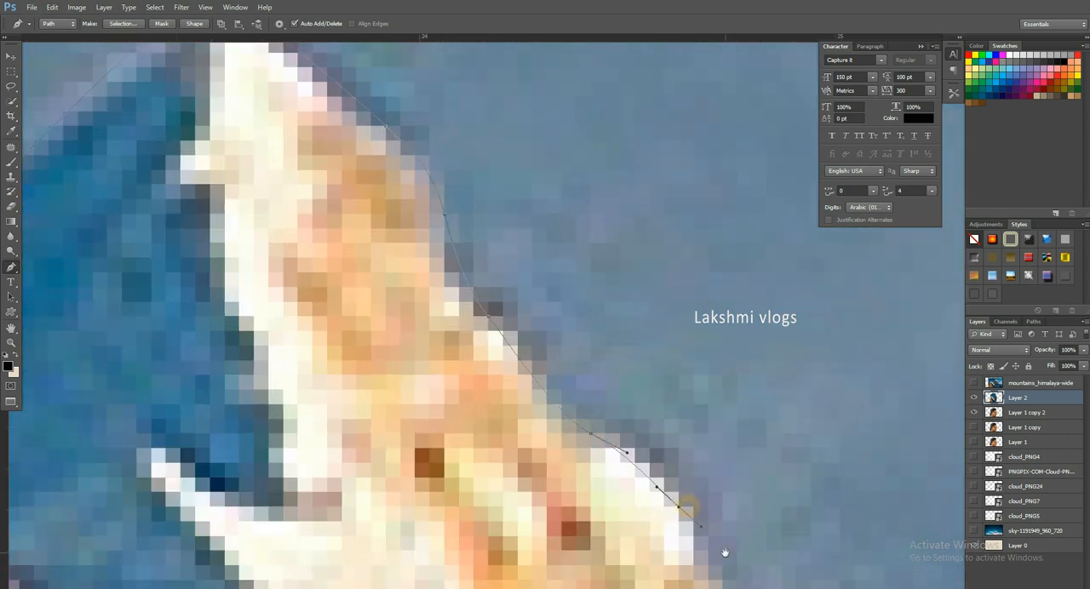
{"action": "left_click_drag", "start_coordinate": [722, 556], "coordinate": [436, 261]}
{"action": "left_click_drag", "start_coordinate": [362, 236], "coordinate": [373, 236]}
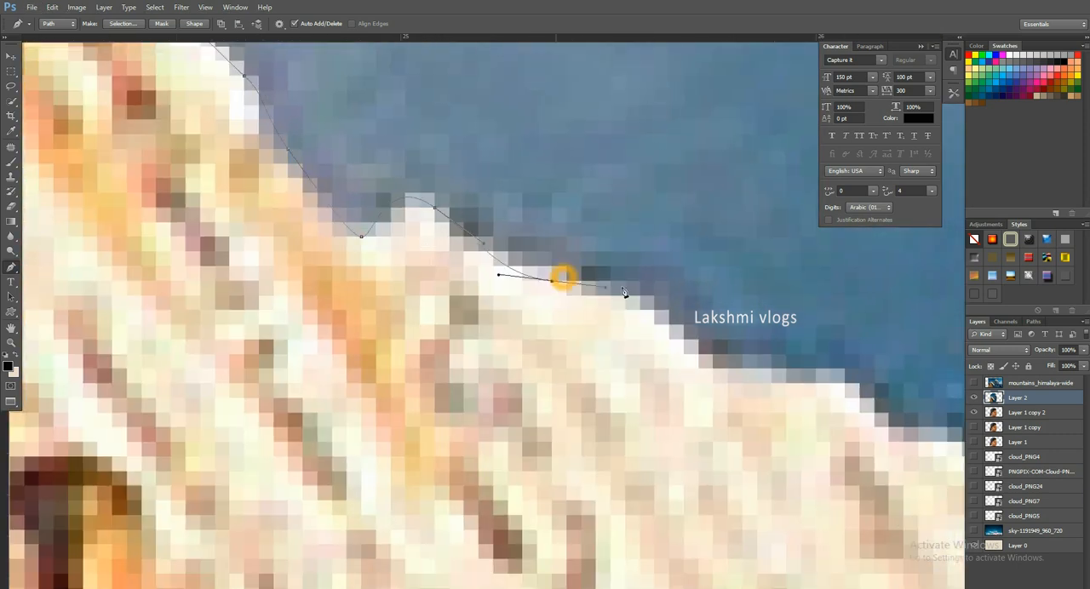
{"action": "left_click_drag", "start_coordinate": [680, 334], "coordinate": [283, 166]}
{"action": "left_click_drag", "start_coordinate": [374, 201], "coordinate": [490, 231]}
{"action": "left_click_drag", "start_coordinate": [536, 274], "coordinate": [115, 189]}
{"action": "left_click", "coordinate": [799, 362]}
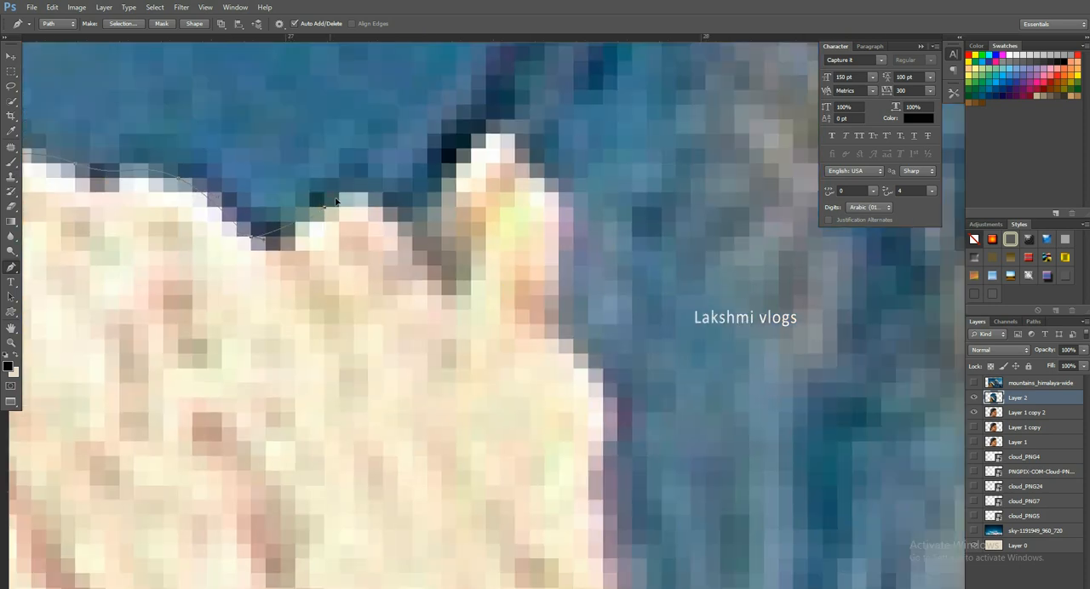
- Trace the path past the snow bumps and around the golden rock pinnacle to the base of the dark ridge
{"action": "scroll", "coordinate": [471, 294], "scroll_direction": "down", "scroll_amount": 5}
{"action": "scroll", "coordinate": [430, 356], "scroll_direction": "up", "scroll_amount": 5}
{"action": "left_click_drag", "start_coordinate": [439, 342], "coordinate": [457, 325]}
{"action": "left_click_drag", "start_coordinate": [584, 164], "coordinate": [615, 140]}
{"action": "left_click_drag", "start_coordinate": [650, 116], "coordinate": [381, 441]}
{"action": "left_click", "coordinate": [503, 189]}
{"action": "left_click", "coordinate": [533, 134]}
{"action": "left_click_drag", "start_coordinate": [533, 133], "coordinate": [388, 452]}
{"action": "left_click", "coordinate": [463, 224]}
{"action": "left_click_drag", "start_coordinate": [621, 134], "coordinate": [715, 223]}
{"action": "left_click_drag", "start_coordinate": [733, 160], "coordinate": [474, 450]}
{"action": "left_click_drag", "start_coordinate": [450, 401], "coordinate": [454, 383]}
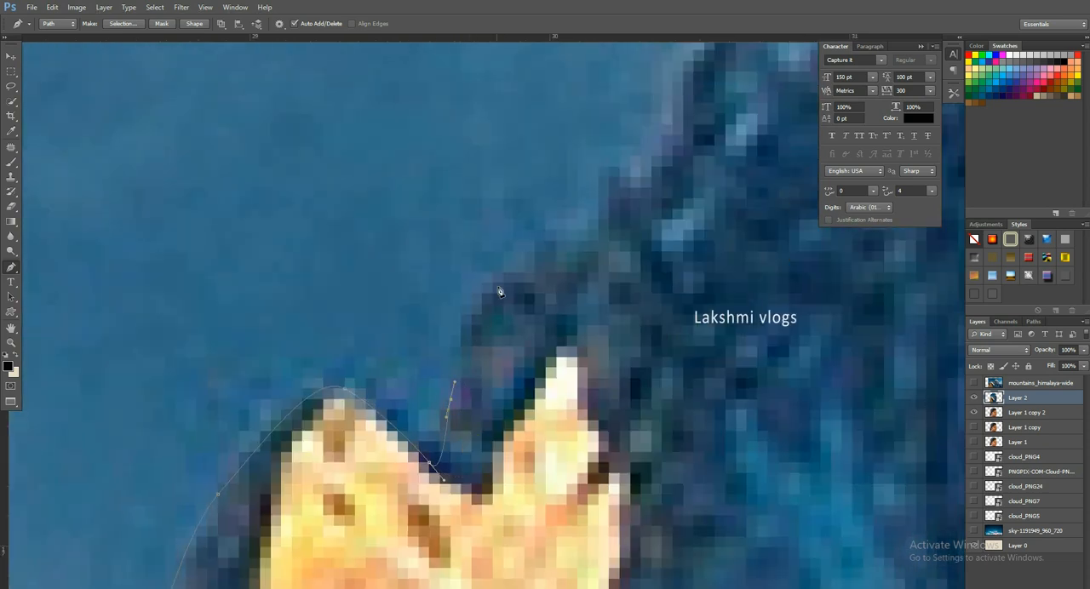
- Extend the path up the lower part of the dark blue ridge beyond the golden pinnacle
{"action": "left_click_drag", "start_coordinate": [663, 129], "coordinate": [418, 501]}
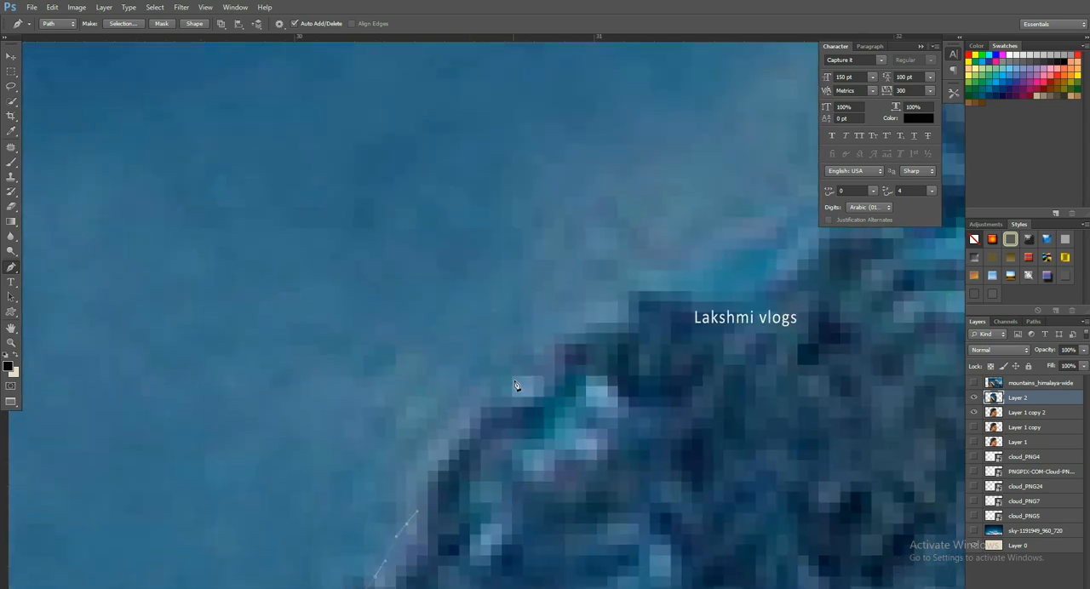
{"action": "left_click_drag", "start_coordinate": [619, 324], "coordinate": [653, 299]}
{"action": "left_click_drag", "start_coordinate": [692, 291], "coordinate": [793, 262]}
{"action": "left_click_drag", "start_coordinate": [714, 296], "coordinate": [222, 448]}
{"action": "left_click_drag", "start_coordinate": [370, 339], "coordinate": [393, 293]}
{"action": "left_click_drag", "start_coordinate": [540, 128], "coordinate": [631, 127]}
{"action": "left_click_drag", "start_coordinate": [633, 140], "coordinate": [328, 478]}
{"action": "left_click_drag", "start_coordinate": [445, 383], "coordinate": [479, 348]}
{"action": "left_click_drag", "start_coordinate": [637, 183], "coordinate": [674, 129]}
{"action": "left_click_drag", "start_coordinate": [738, 104], "coordinate": [472, 415]}
- Trace the path over the small golden-tipped peaks midway along the ridge
{"action": "left_click_drag", "start_coordinate": [550, 291], "coordinate": [580, 254]}
{"action": "left_click_drag", "start_coordinate": [593, 197], "coordinate": [608, 178]}
{"action": "left_click_drag", "start_coordinate": [635, 154], "coordinate": [758, 169]}
{"action": "left_click_drag", "start_coordinate": [783, 164], "coordinate": [805, 162]}
{"action": "left_click_drag", "start_coordinate": [661, 260], "coordinate": [312, 450]}
{"action": "left_click_drag", "start_coordinate": [519, 322], "coordinate": [538, 296]}
{"action": "left_click_drag", "start_coordinate": [593, 269], "coordinate": [658, 295]}
{"action": "left_click_drag", "start_coordinate": [699, 279], "coordinate": [359, 429]}
{"action": "left_click_drag", "start_coordinate": [556, 242], "coordinate": [586, 222]}
- Continue the path up the last slope to the snow-covered main summit
{"action": "left_click_drag", "start_coordinate": [673, 168], "coordinate": [695, 151]}
{"action": "left_click_drag", "start_coordinate": [728, 118], "coordinate": [412, 464]}
{"action": "left_click_drag", "start_coordinate": [525, 292], "coordinate": [596, 246]}
{"action": "left_click_drag", "start_coordinate": [726, 146], "coordinate": [310, 537]}
{"action": "left_click_drag", "start_coordinate": [494, 377], "coordinate": [552, 348]}
{"action": "left_click_drag", "start_coordinate": [714, 282], "coordinate": [750, 286]}
{"action": "left_click_drag", "start_coordinate": [882, 279], "coordinate": [885, 277]}
{"action": "left_click_drag", "start_coordinate": [864, 284], "coordinate": [417, 391]}
- Trace the path from the main summit down the white snow crest to the edge of the face silhouette
{"action": "scroll", "coordinate": [540, 401], "scroll_direction": "down", "scroll_amount": 7}
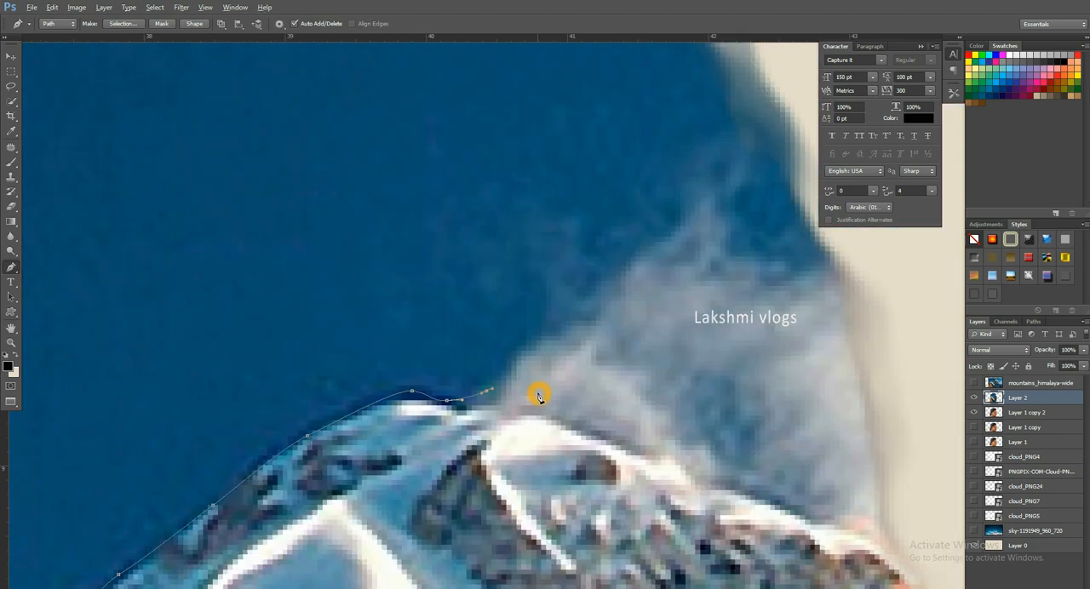
{"action": "left_click_drag", "start_coordinate": [559, 414], "coordinate": [506, 421]}
{"action": "scroll", "coordinate": [503, 420], "scroll_direction": "up", "scroll_amount": 6}
{"action": "scroll", "coordinate": [474, 406], "scroll_direction": "up", "scroll_amount": 2}
{"action": "left_click_drag", "start_coordinate": [499, 350], "coordinate": [566, 370]}
{"action": "left_click_drag", "start_coordinate": [650, 408], "coordinate": [697, 430]}
{"action": "left_click_drag", "start_coordinate": [852, 496], "coordinate": [294, 257]}
{"action": "left_click_drag", "start_coordinate": [395, 292], "coordinate": [463, 323]}
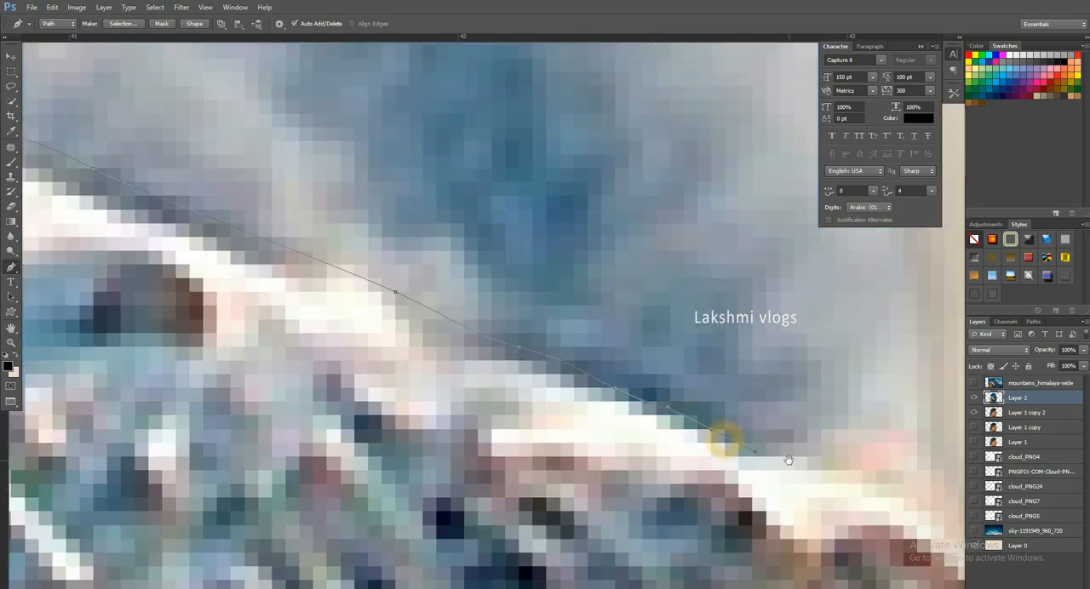
{"action": "left_click_drag", "start_coordinate": [741, 449], "coordinate": [755, 455]}
{"action": "left_click_drag", "start_coordinate": [920, 528], "coordinate": [516, 324]}
{"action": "left_click_drag", "start_coordinate": [314, 202], "coordinate": [340, 219]}
- Finish the path around the sky, convert it to a selection, delete the sky from Layer 2 and deselect
{"action": "scroll", "coordinate": [334, 239], "scroll_direction": "down", "scroll_amount": 7}
{"action": "scroll", "coordinate": [321, 255], "scroll_direction": "up", "scroll_amount": 1}
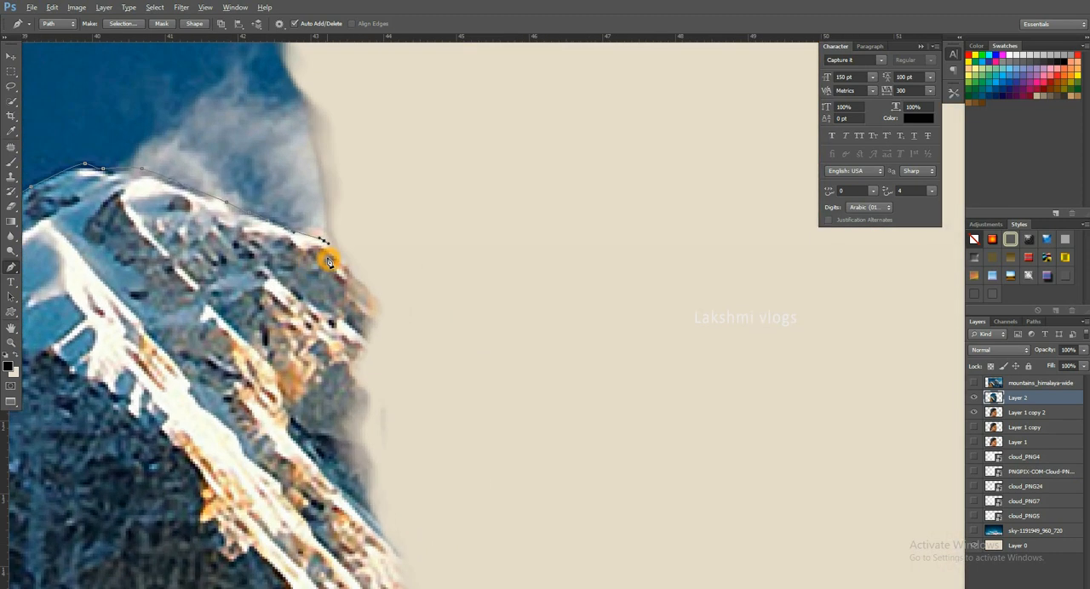
{"action": "scroll", "coordinate": [320, 258], "scroll_direction": "up", "scroll_amount": 2}
{"action": "left_click_drag", "start_coordinate": [395, 265], "coordinate": [414, 282]}
{"action": "left_click_drag", "start_coordinate": [501, 310], "coordinate": [538, 318]}
{"action": "scroll", "coordinate": [579, 270], "scroll_direction": "down", "scroll_amount": 8}
{"action": "left_click_drag", "start_coordinate": [255, 228], "coordinate": [261, 316]}
{"action": "left_click_drag", "start_coordinate": [269, 367], "coordinate": [303, 368]}
{"action": "key", "text": "ctrl+Return"}
{"action": "key", "text": "Delete"}
{"action": "key", "text": "ctrl+d"}
{"action": "scroll", "coordinate": [436, 366], "scroll_direction": "up", "scroll_amount": 2}
{"action": "key", "text": "v"}
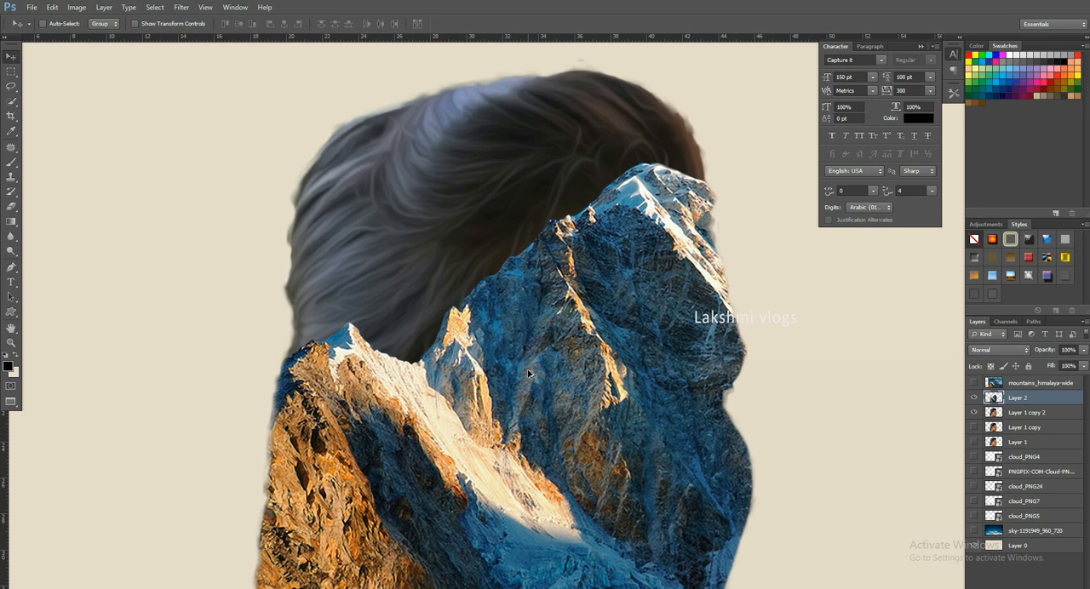
- Darken the shadows of the mountain on Layer 2 with a Levels adjustment
{"action": "key", "text": "ctrl+l"}
{"action": "mouse_move", "coordinate": [899, 312]}
{"action": "left_mouse_down"}
{"action": "mouse_move", "coordinate": [870, 315]}
{"action": "mouse_move", "coordinate": [899, 314]}
{"action": "left_mouse_up"}
{"action": "left_click_drag", "start_coordinate": [754, 312], "coordinate": [765, 315]}
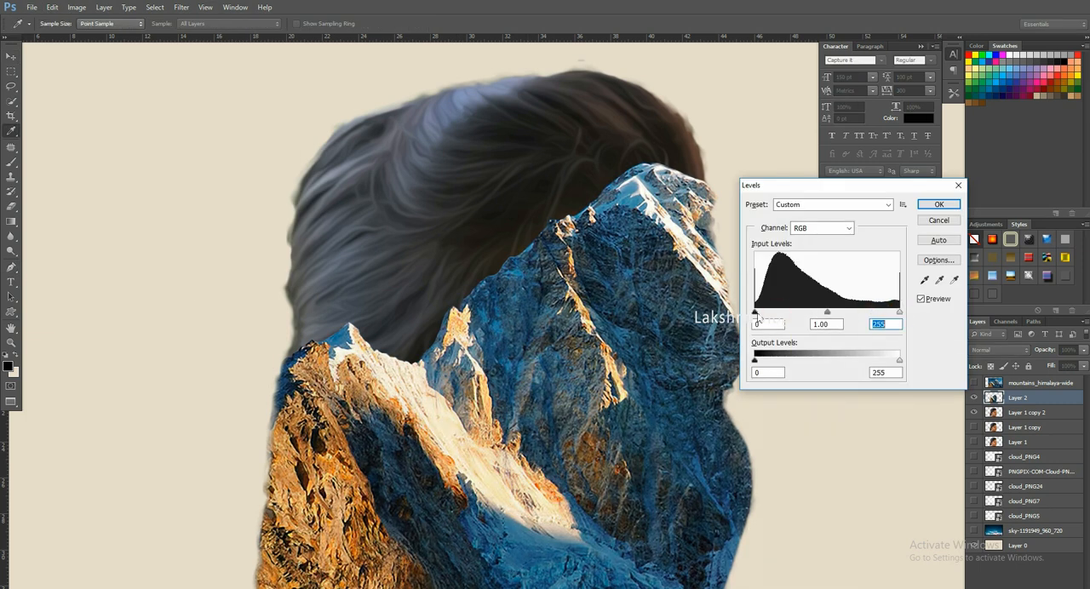
{"action": "left_click", "coordinate": [939, 205]}
- Try Layer 2 at 50% and 70% opacity over the portrait, and restore it to 100%
{"action": "key", "text": "ctrl+minus"}
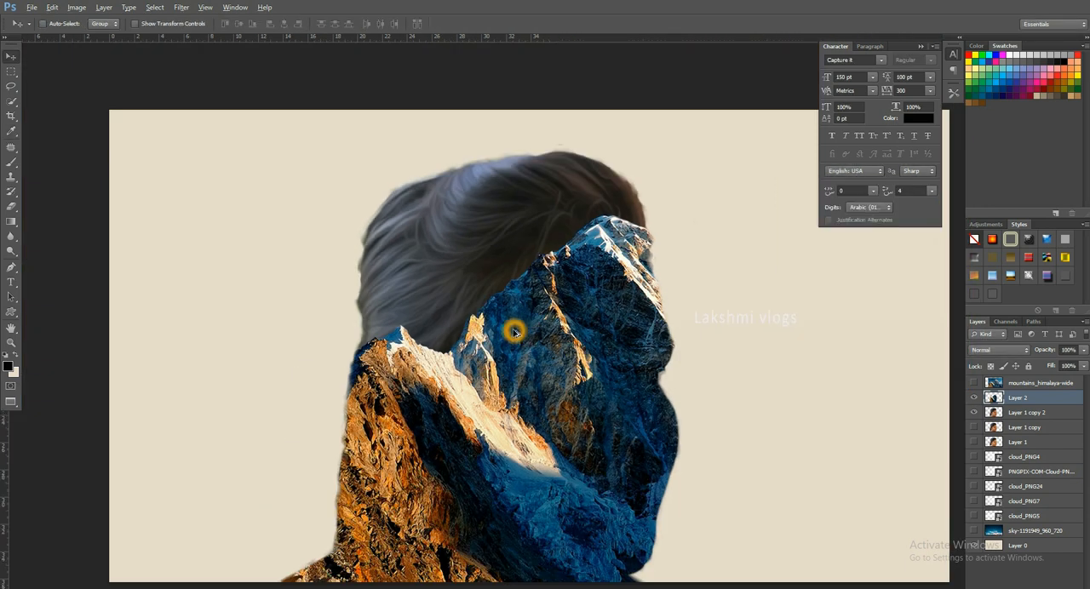
{"action": "left_click_drag", "start_coordinate": [542, 280], "coordinate": [542, 325]}
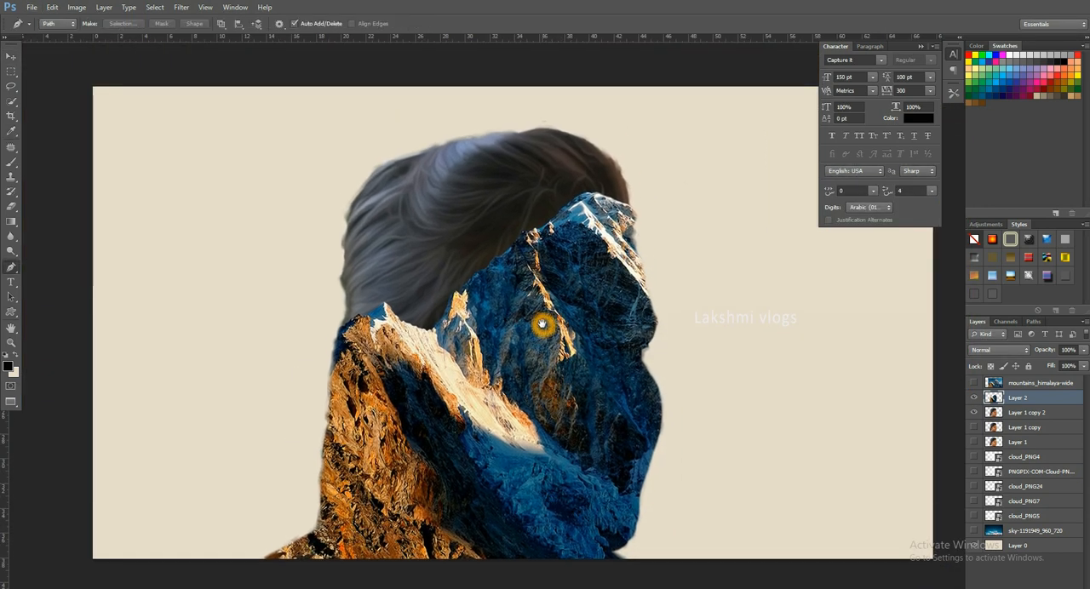
{"action": "key", "text": "5"}
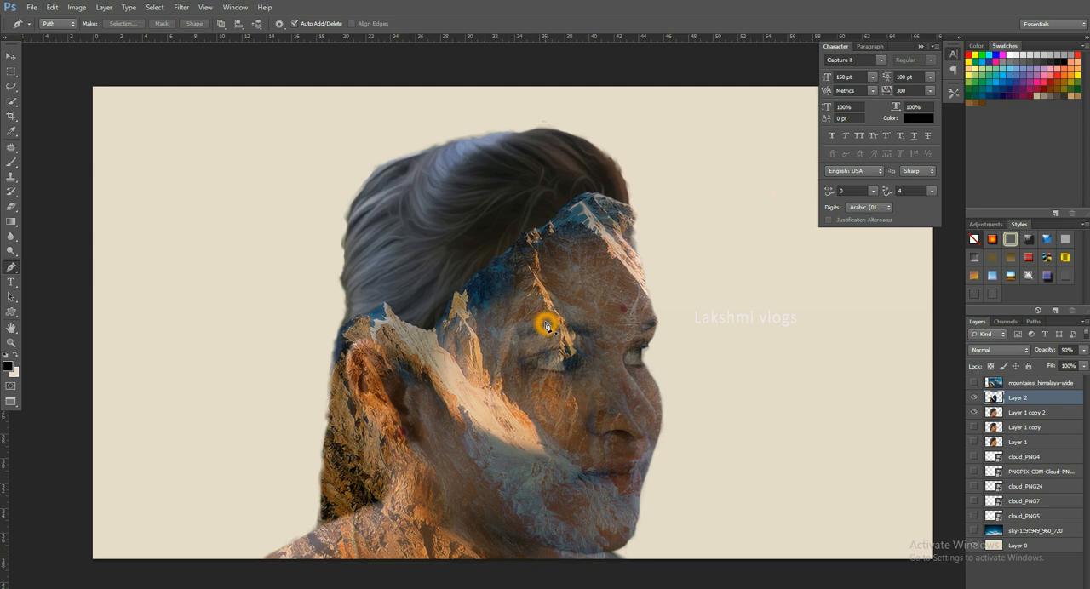
{"action": "key", "text": "7"}
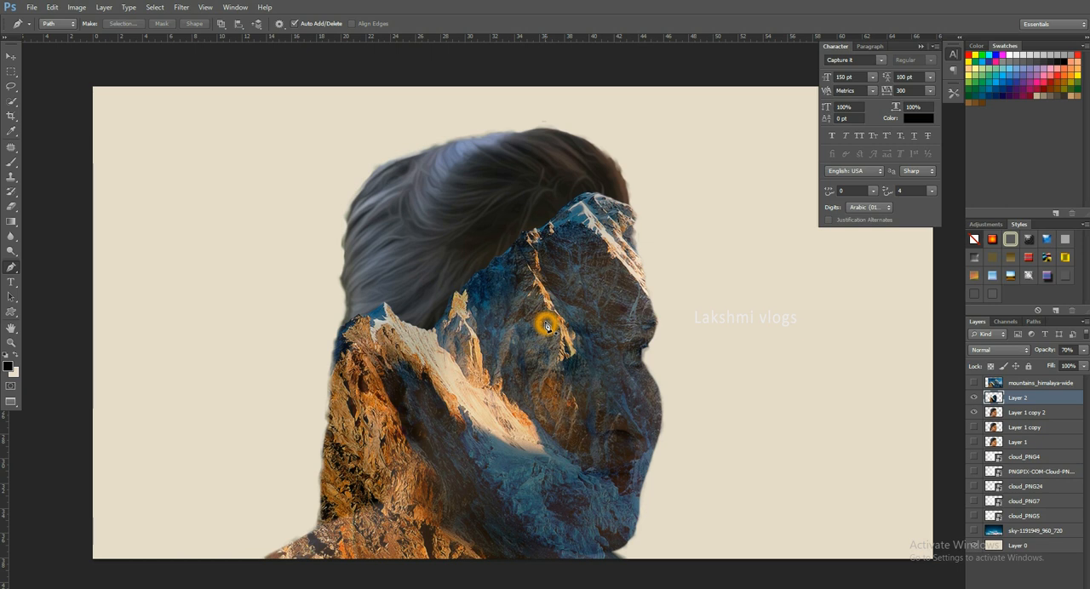
{"action": "key", "text": "0"}
{"action": "key", "text": "0"}
{"action": "key", "text": "0"}
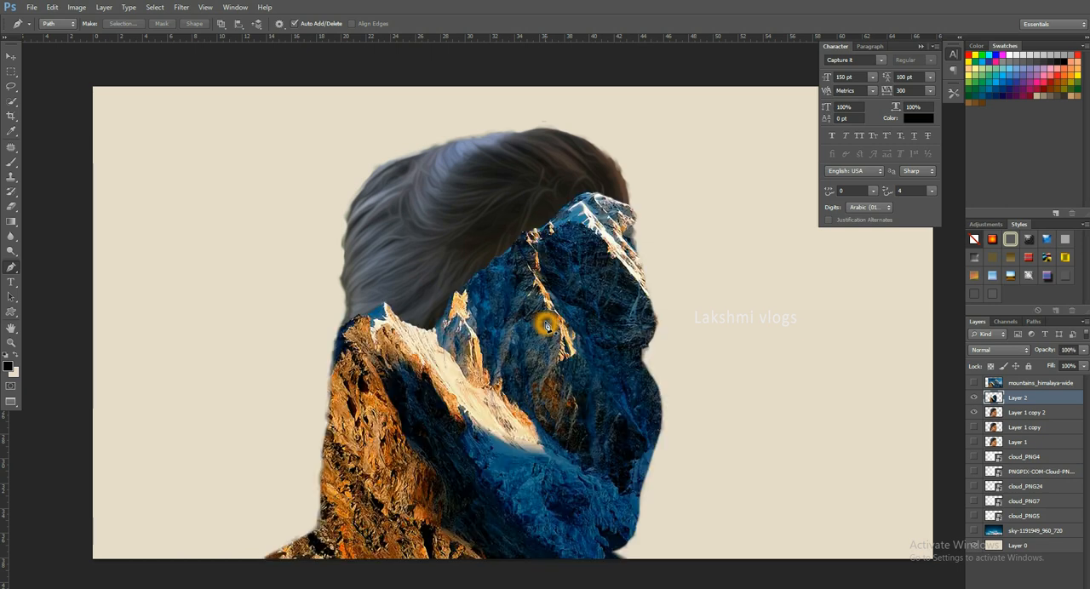
- Move Layer 2 below Layer 1 copy 2 and make Layer 1 copy 2 the active layer
{"action": "key", "text": "v"}
{"action": "key", "text": "ctrl+bracketleft"}
{"action": "key", "text": "alt+bracketright"}
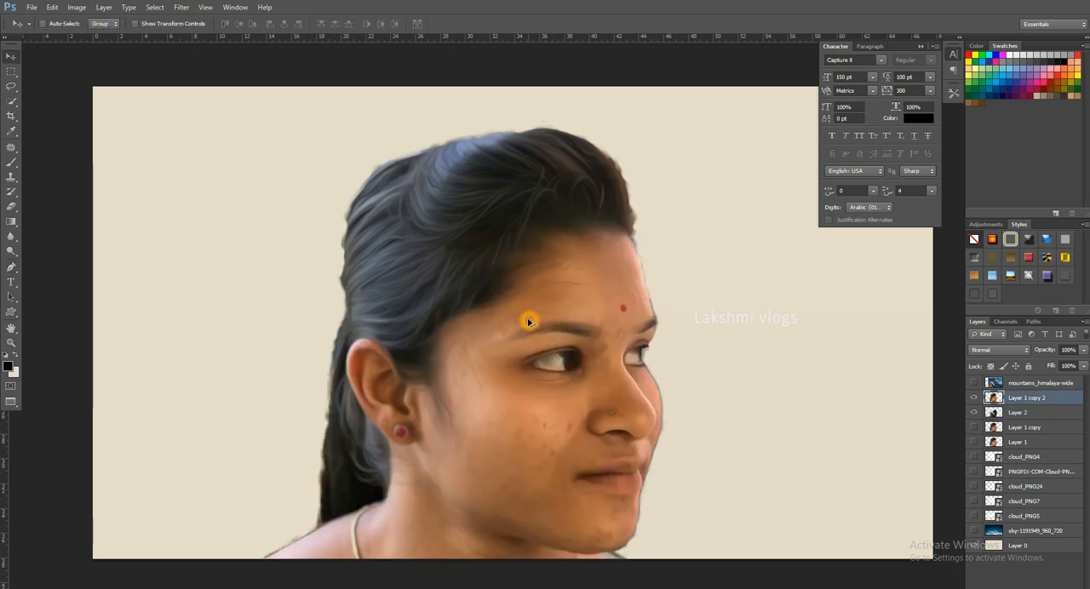
- Load Layer 2's mountain outline as a selection and copy that area of Layer 1 copy 2 to a new layer
{"action": "left_click", "coordinate": [993, 411], "text": "shift"}
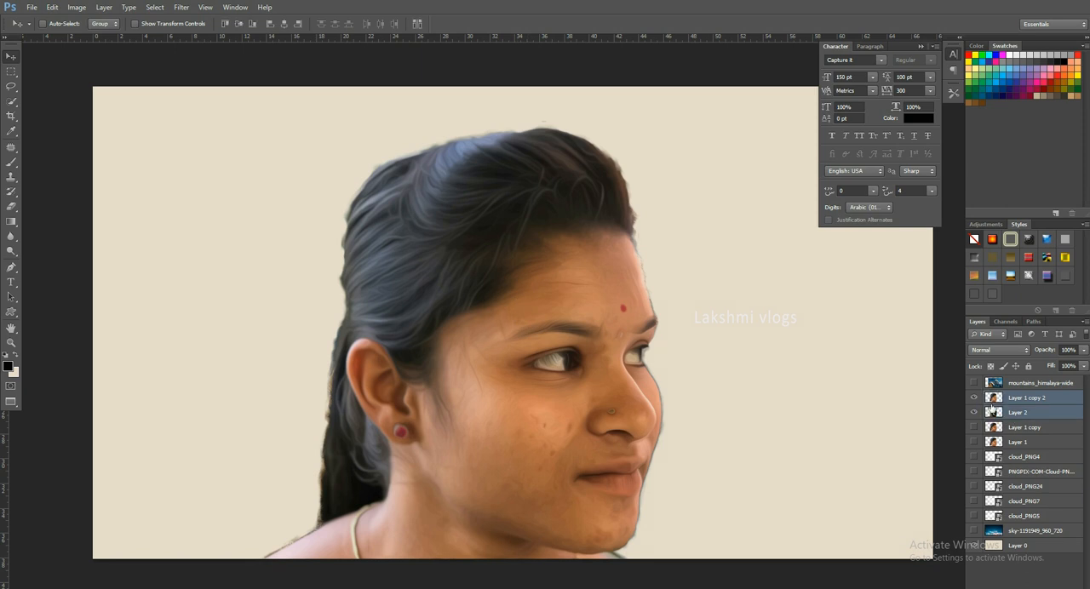
{"action": "left_click", "coordinate": [995, 412]}
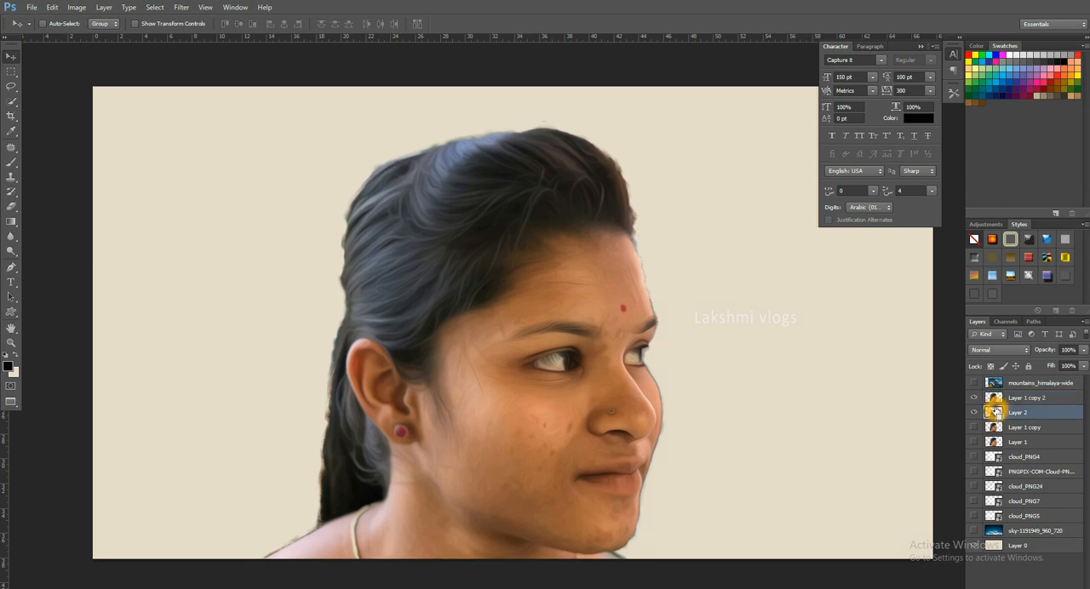
{"action": "left_click", "coordinate": [995, 413], "text": "ctrl"}
{"action": "left_click", "coordinate": [1055, 399]}
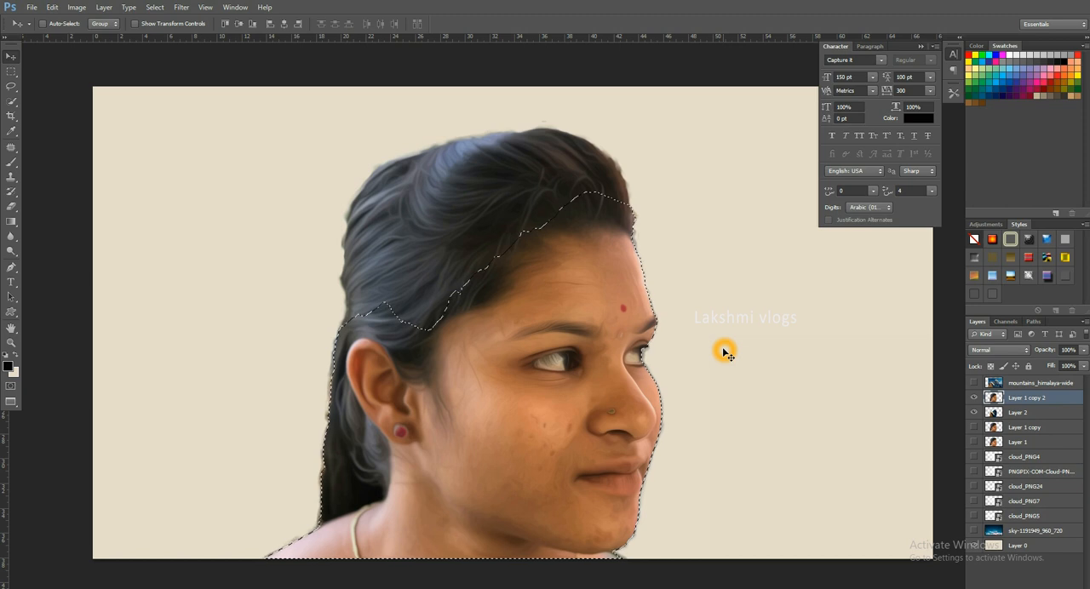
{"action": "key", "text": "ctrl+j"}
- Hide and delete Layer 1 copy 2, and make Layer 3 the active layer
{"action": "left_click", "coordinate": [975, 412]}
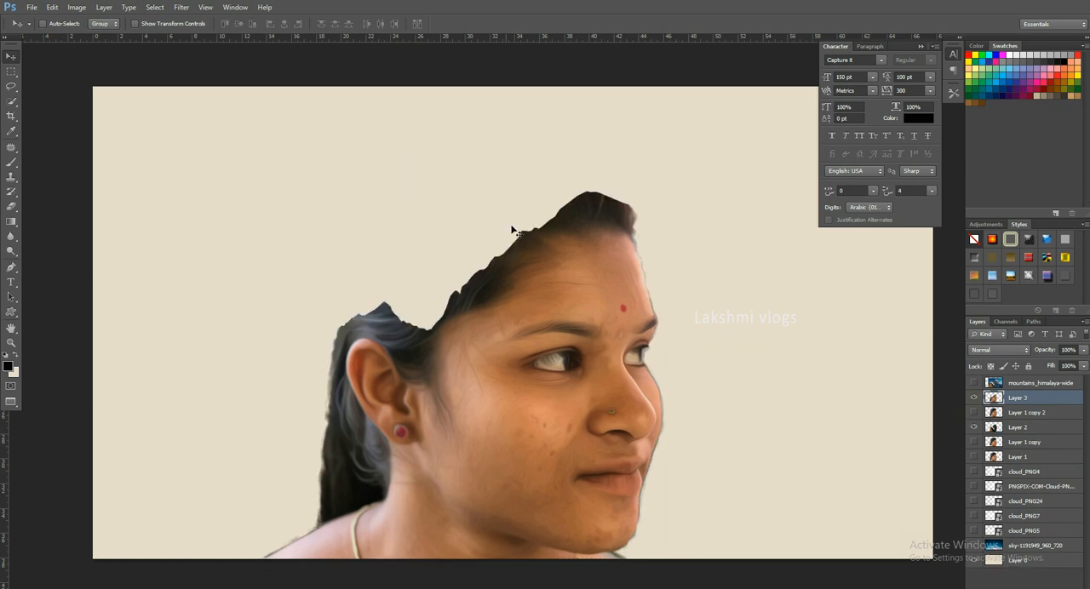
{"action": "left_click", "coordinate": [1053, 415]}
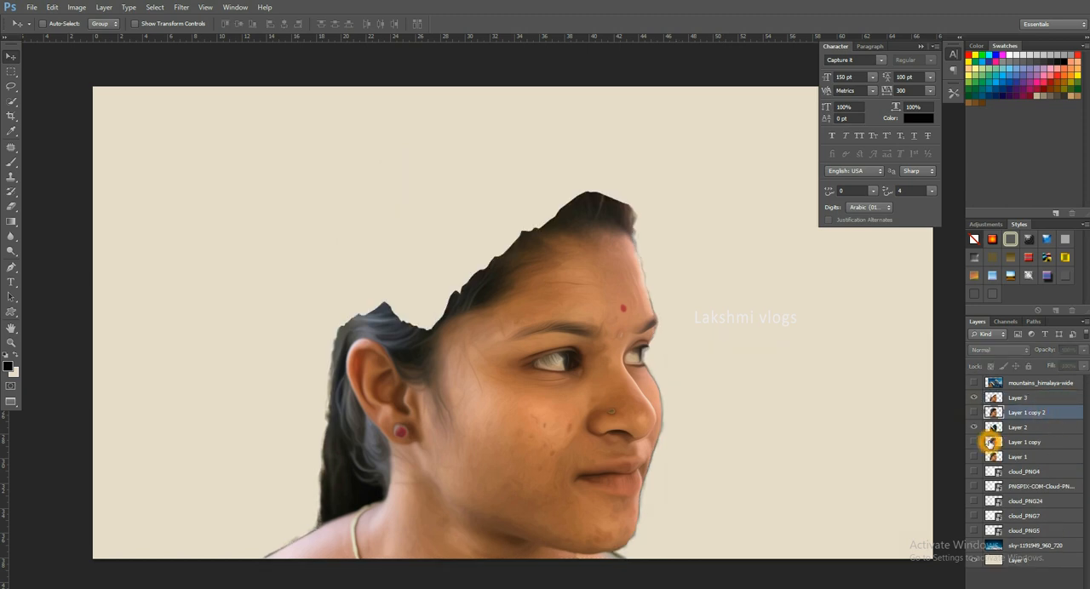
{"action": "key", "text": "Delete"}
{"action": "left_click", "coordinate": [1037, 398]}
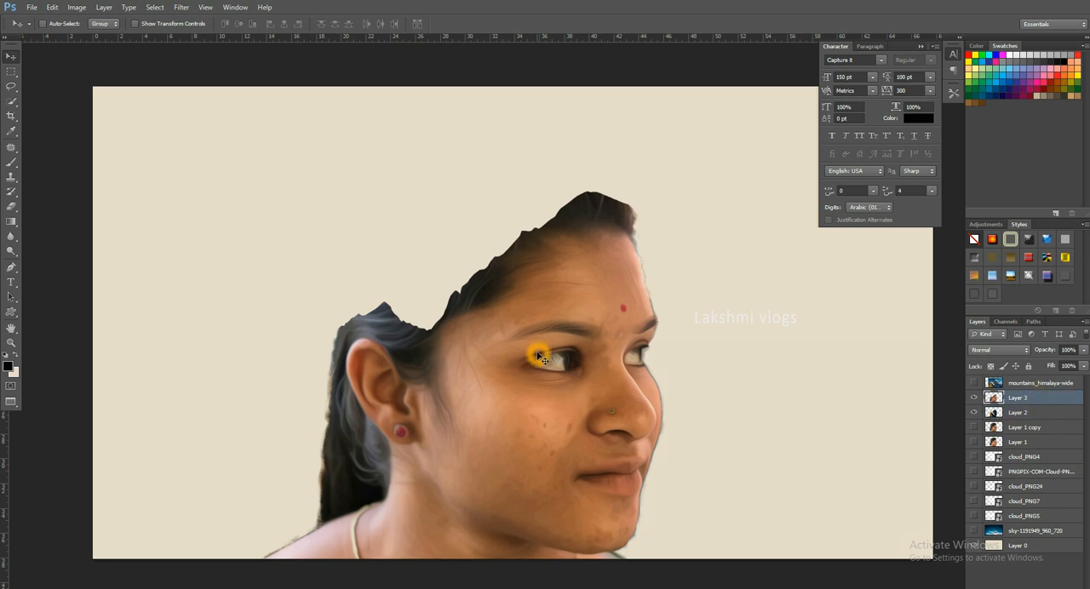
- Set the Eraser to a soft round 900 px brush with 0% hardness and erase Layer 3 around the peaks above the ear
{"action": "key", "text": "e"}
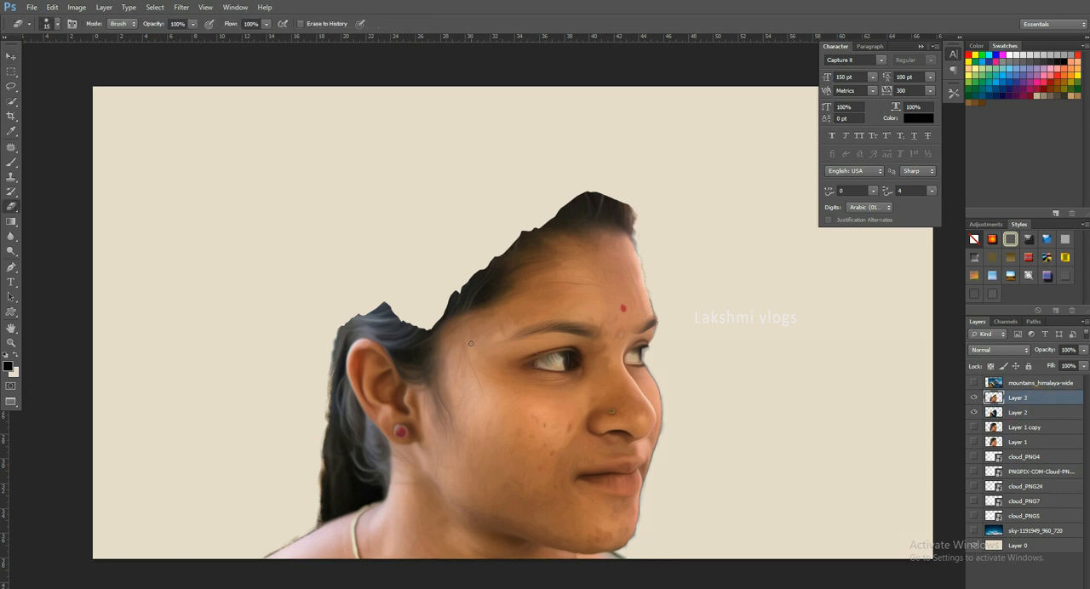
{"action": "key", "text": "bracketright"}
{"action": "key", "text": "bracketright"}
{"action": "key", "text": "bracketright"}
{"action": "key", "text": "bracketright"}
{"action": "key", "text": "bracketright"}
{"action": "key", "text": "bracketright"}
{"action": "key", "text": "bracketright"}
{"action": "key", "text": "bracketright"}
{"action": "key", "text": "bracketright"}
{"action": "key", "text": "bracketright"}
{"action": "key", "text": "bracketright"}
{"action": "key", "text": "bracketright"}
{"action": "key", "text": "bracketright"}
{"action": "key", "text": "bracketright"}
{"action": "key", "text": "bracketright"}
{"action": "key", "text": "bracketright"}
{"action": "key", "text": "bracketright"}
{"action": "right_click", "coordinate": [468, 341]}
{"action": "left_click", "coordinate": [491, 417]}
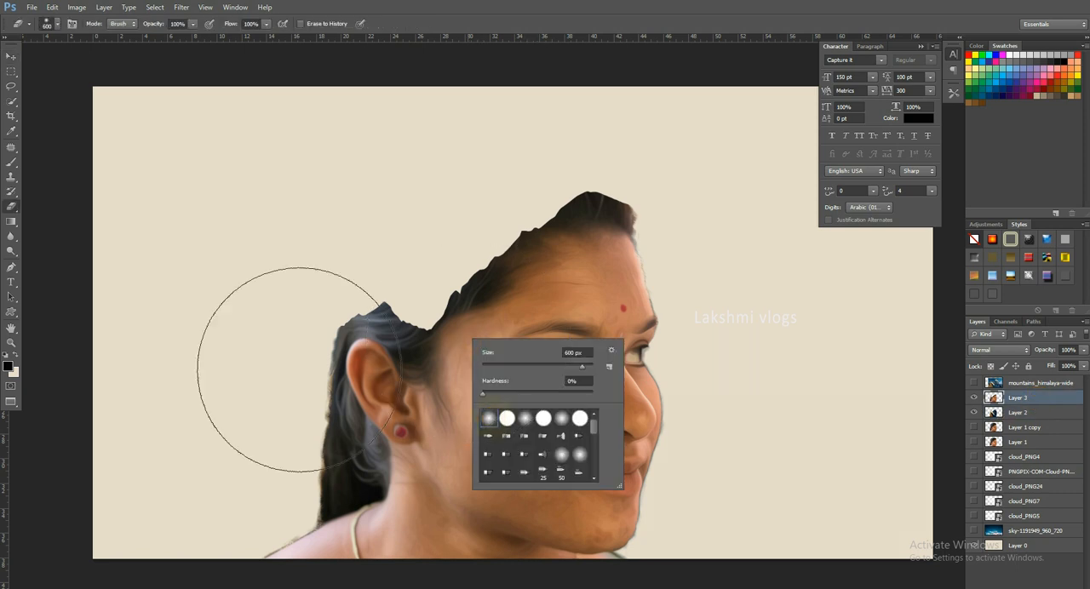
{"action": "left_click", "coordinate": [146, 175]}
{"action": "key", "text": "bracketright"}
{"action": "key", "text": "bracketright"}
{"action": "key", "text": "bracketright"}
{"action": "left_click", "coordinate": [418, 275]}
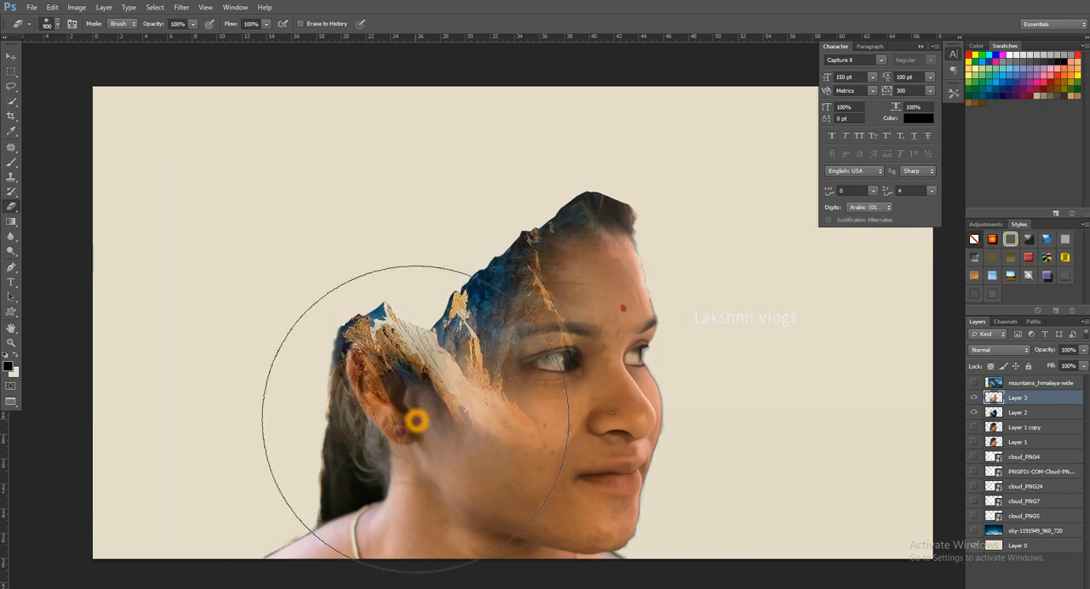
- Set the Eraser opacity to 25% and gradually erase Layer 3 over the ear, hair, neck and temple to blend in the mountain
{"action": "left_click", "coordinate": [186, 23]}
{"action": "type", "text": "25"}
{"action": "left_click", "coordinate": [424, 333]}
{"action": "left_click", "coordinate": [424, 331]}
{"action": "left_click", "coordinate": [436, 358]}
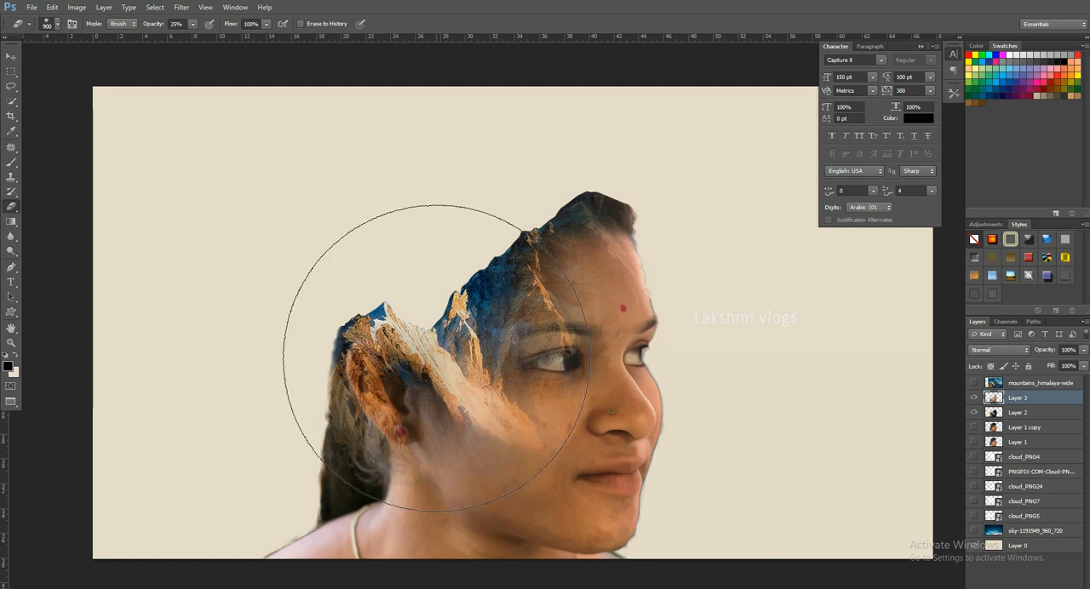
{"action": "left_click", "coordinate": [426, 496]}
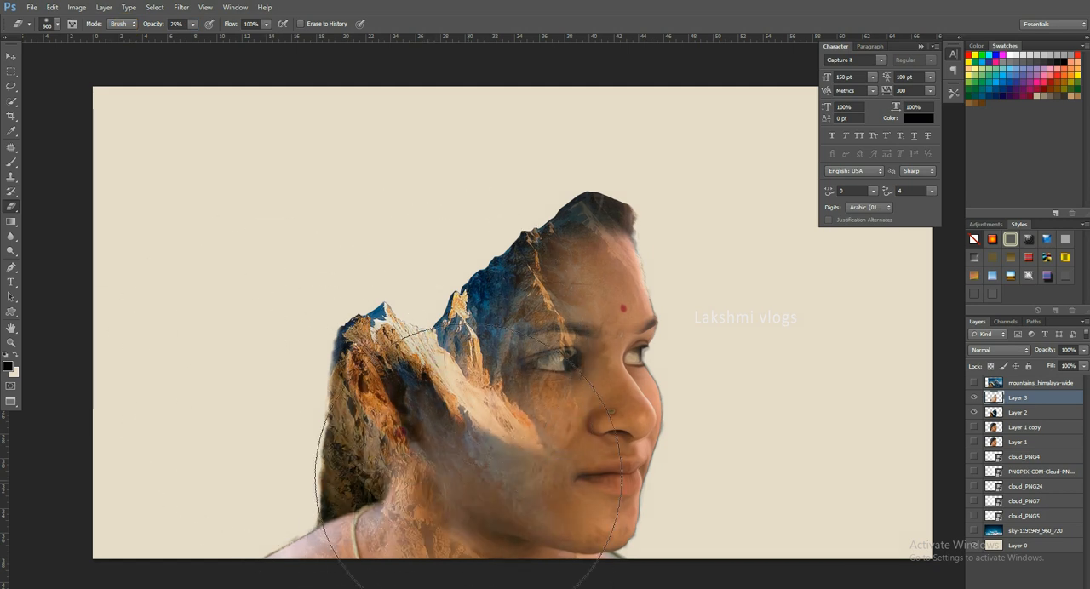
{"action": "left_click", "coordinate": [486, 311]}
{"action": "left_click", "coordinate": [840, 313]}
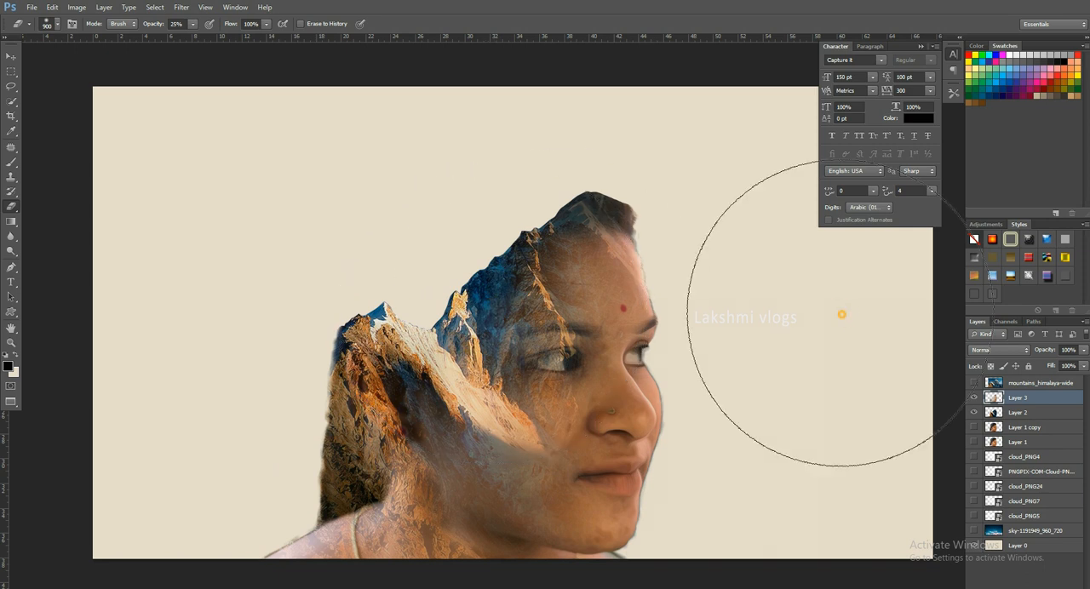
{"action": "left_click", "coordinate": [831, 517]}
{"action": "left_click", "coordinate": [825, 562]}
{"action": "left_click", "coordinate": [804, 575]}
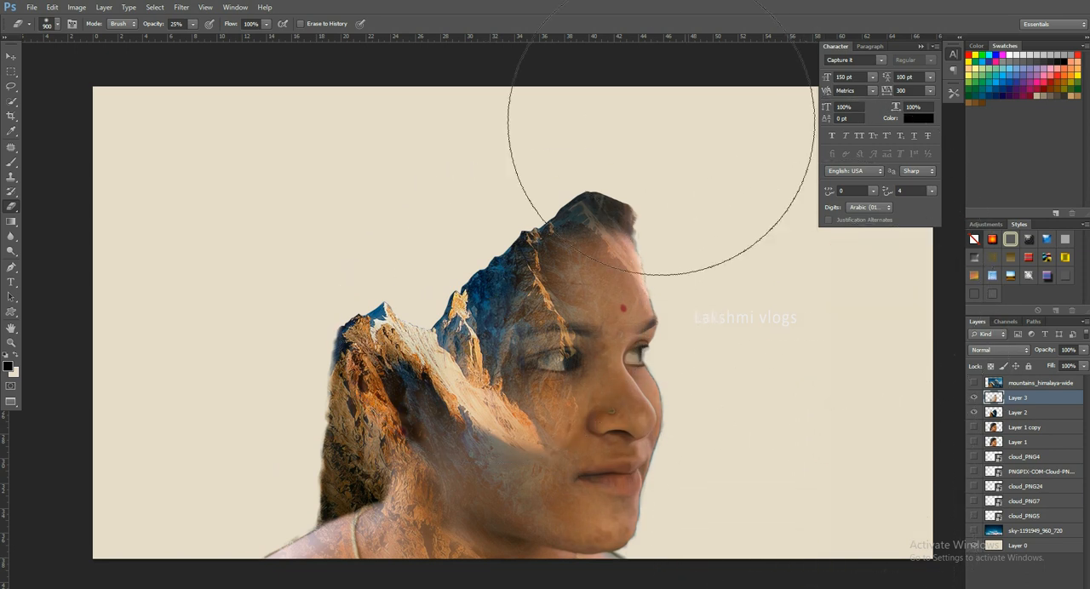
{"action": "left_click", "coordinate": [11, 56]}
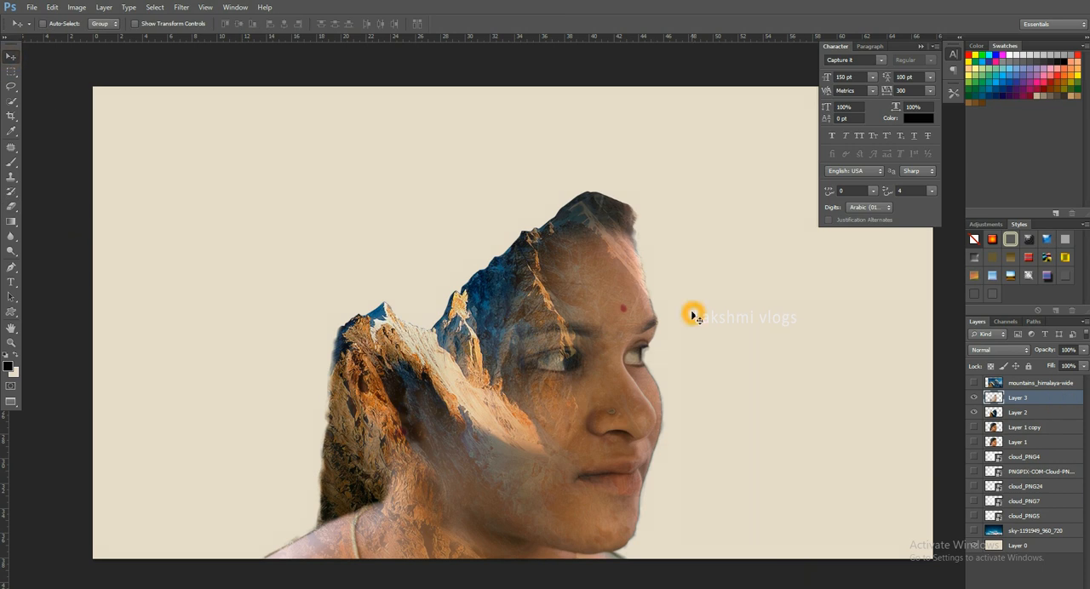
- Desaturate Layer 3 with Hue/Saturation, setting the Saturation to -67
{"action": "key", "text": "ctrl+u"}
{"action": "left_click_drag", "start_coordinate": [820, 421], "coordinate": [854, 238]}
{"action": "left_click_drag", "start_coordinate": [816, 346], "coordinate": [785, 342]}
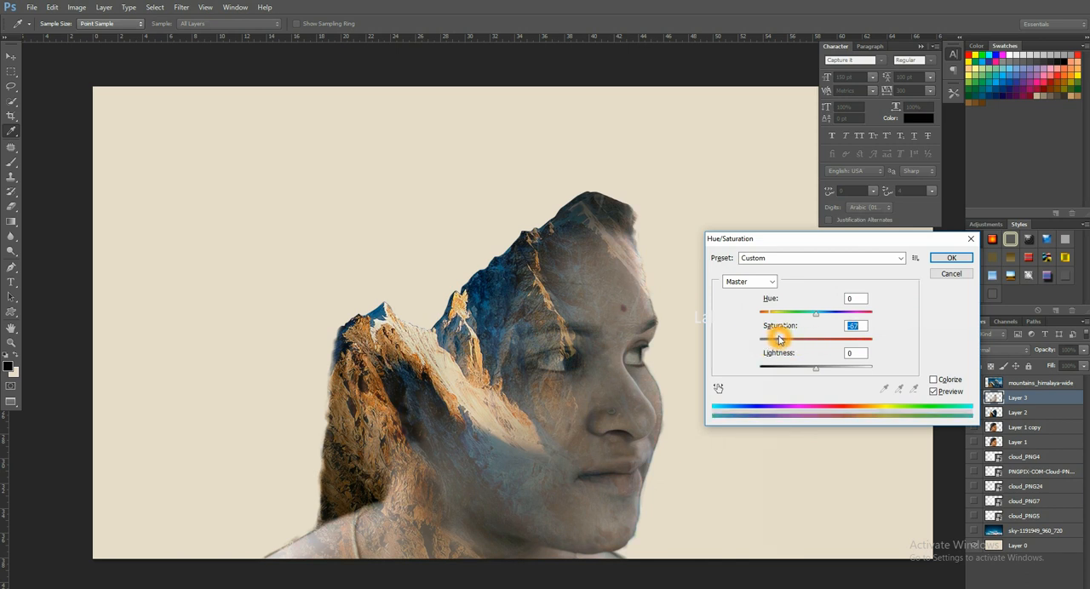
{"action": "left_click", "coordinate": [952, 256]}
- Apply Levels to Layer 3 with input black at 22 and white at 214, and brighten the midtones
{"action": "key", "text": "ctrl+l"}
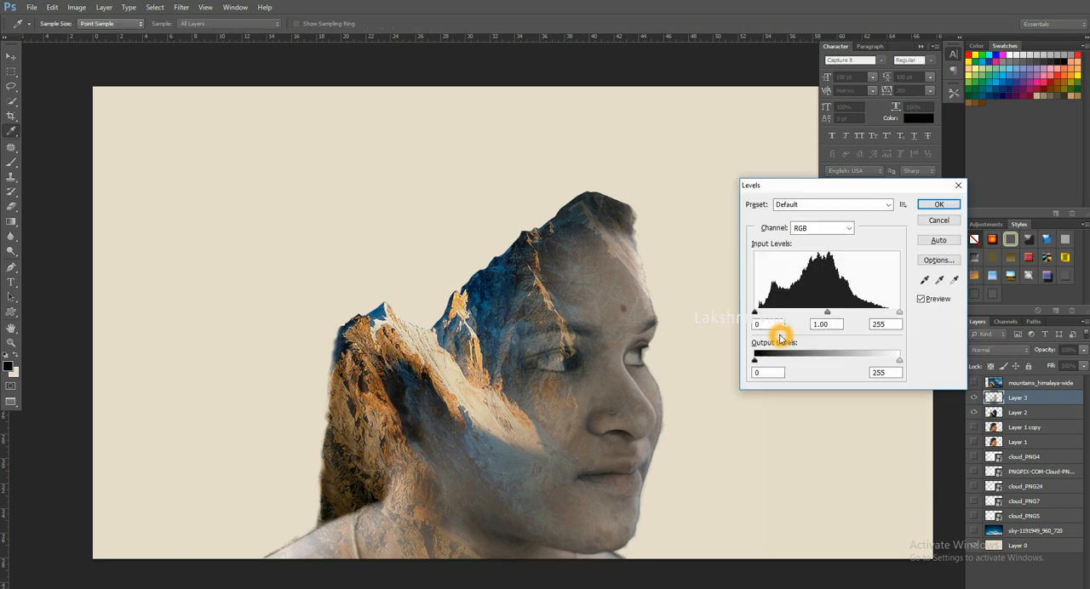
{"action": "left_click_drag", "start_coordinate": [900, 312], "coordinate": [884, 314]}
{"action": "left_click_drag", "start_coordinate": [754, 313], "coordinate": [768, 315]}
{"action": "left_click_drag", "start_coordinate": [882, 314], "coordinate": [813, 318]}
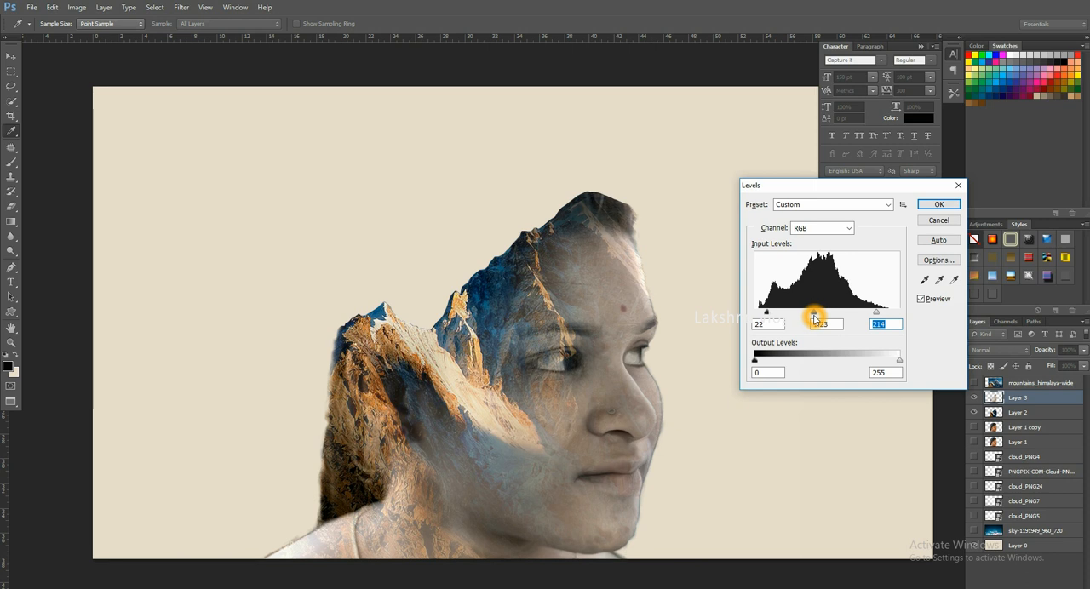
{"action": "left_click", "coordinate": [938, 204]}
{"action": "key", "text": "v"}
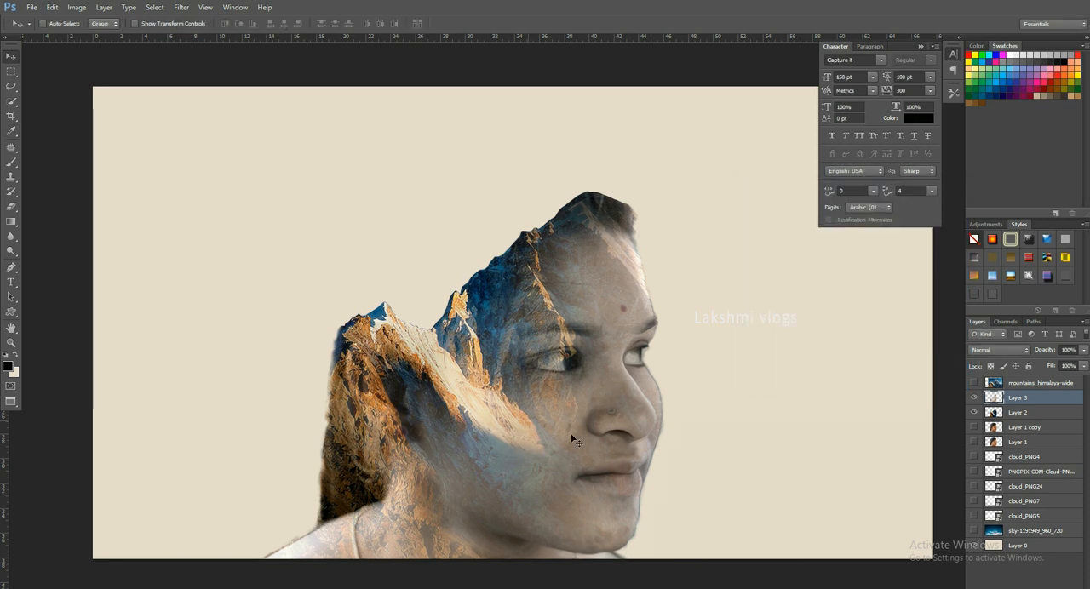
- Show the sky-1191949_960_720 layer and try it at 100% and then 50% opacity
{"action": "left_click", "coordinate": [974, 531]}
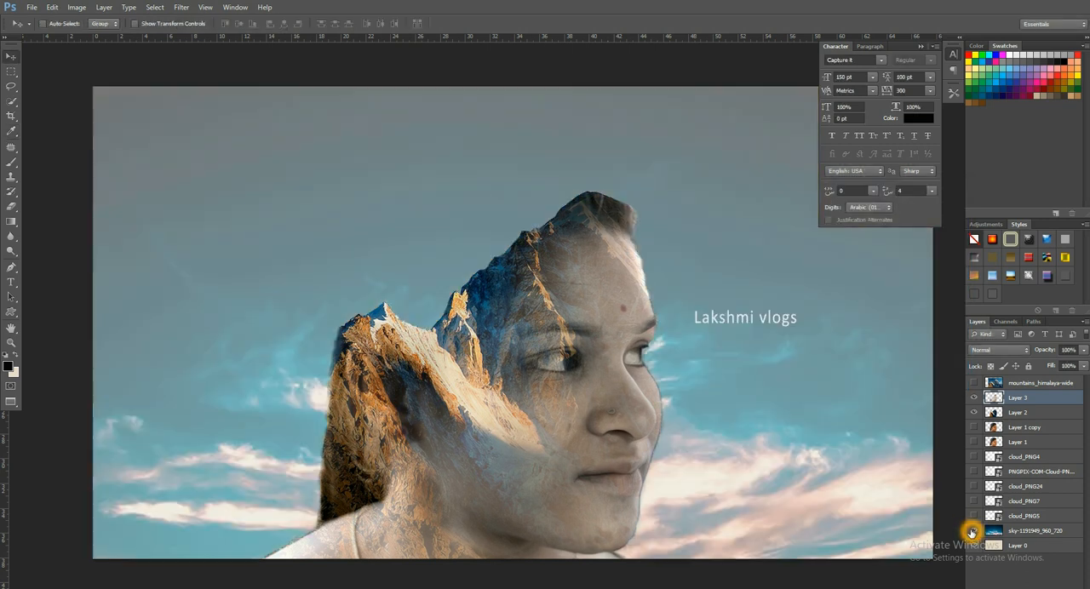
{"action": "left_click", "coordinate": [1056, 531]}
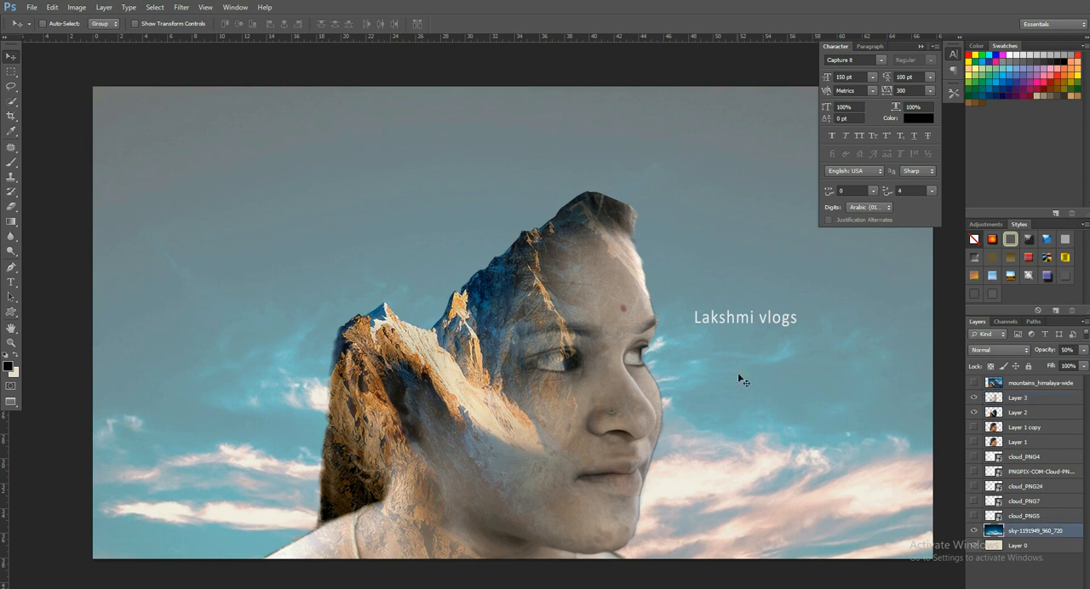
{"action": "key", "text": "0"}
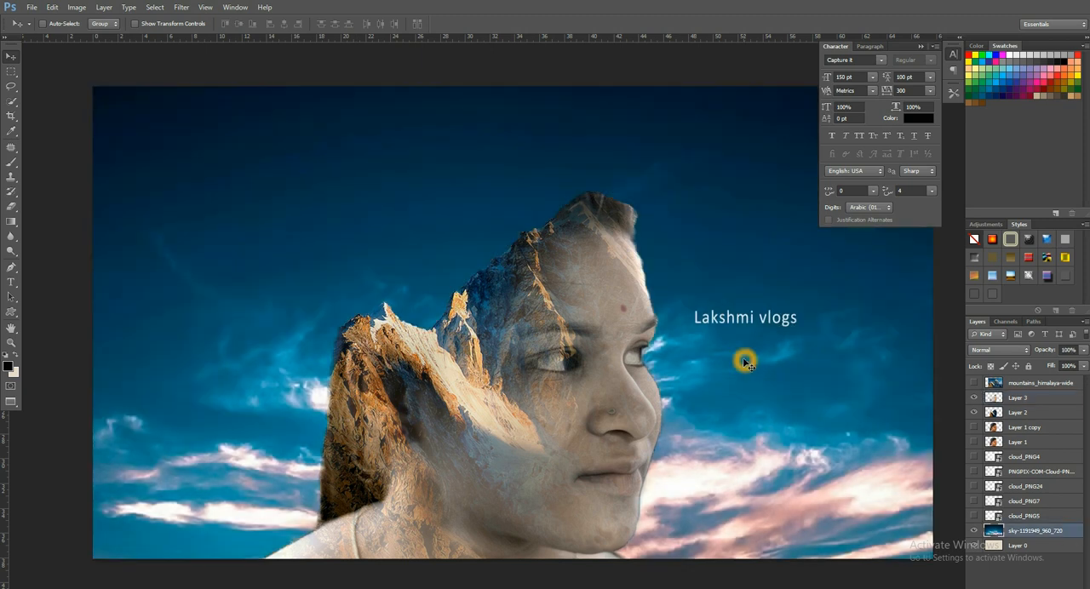
{"action": "key", "text": "5"}
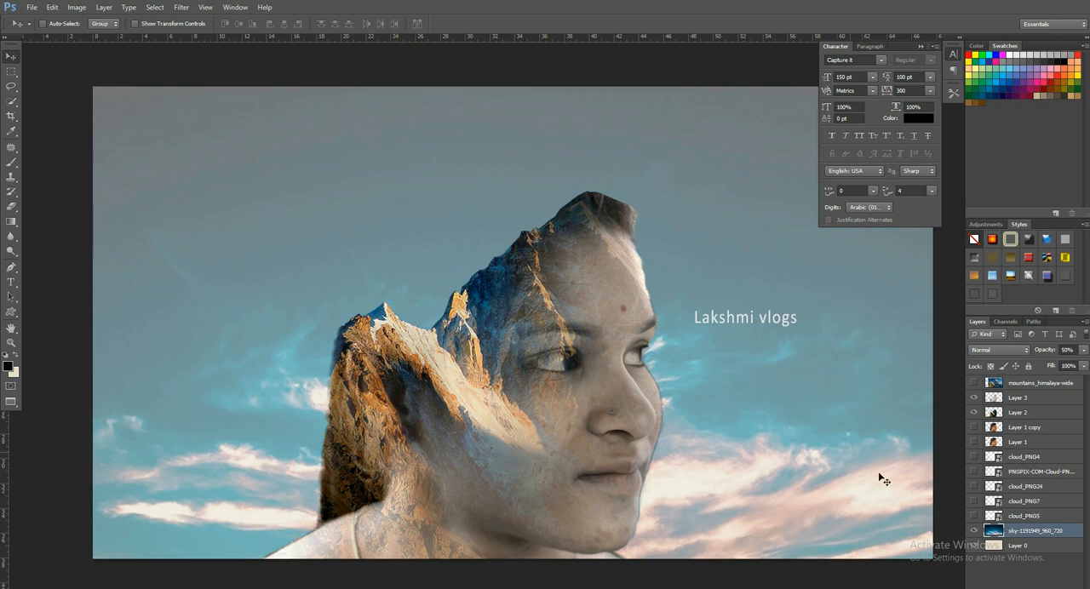
- Fill Layer 0 with black and set the sky layer's opacity to 100%
{"action": "left_click", "coordinate": [1041, 547]}
{"action": "key", "text": "x"}
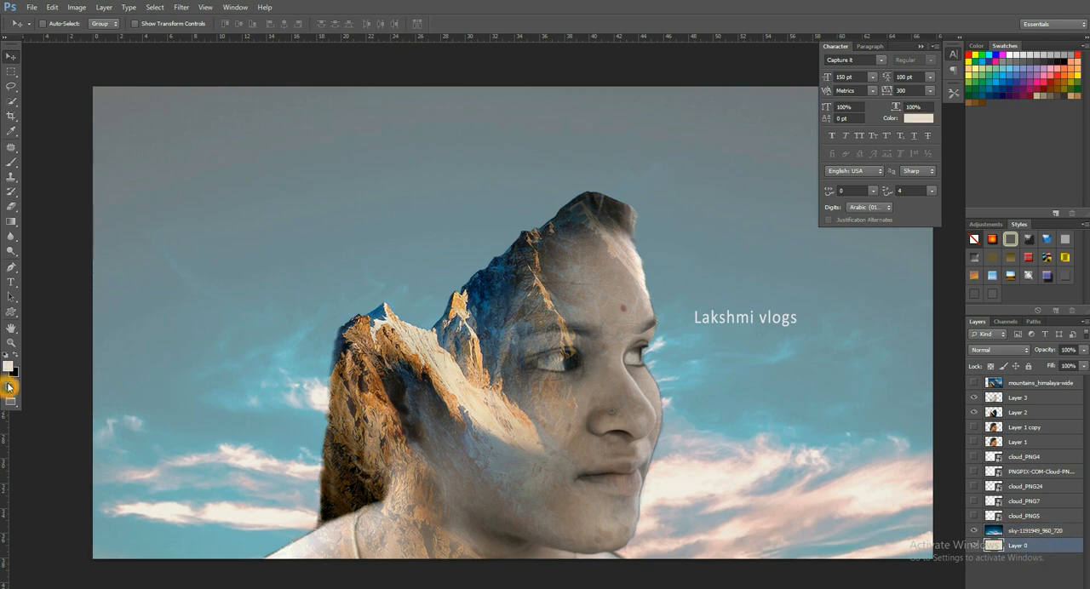
{"action": "key", "text": "ctrl+BackSpace"}
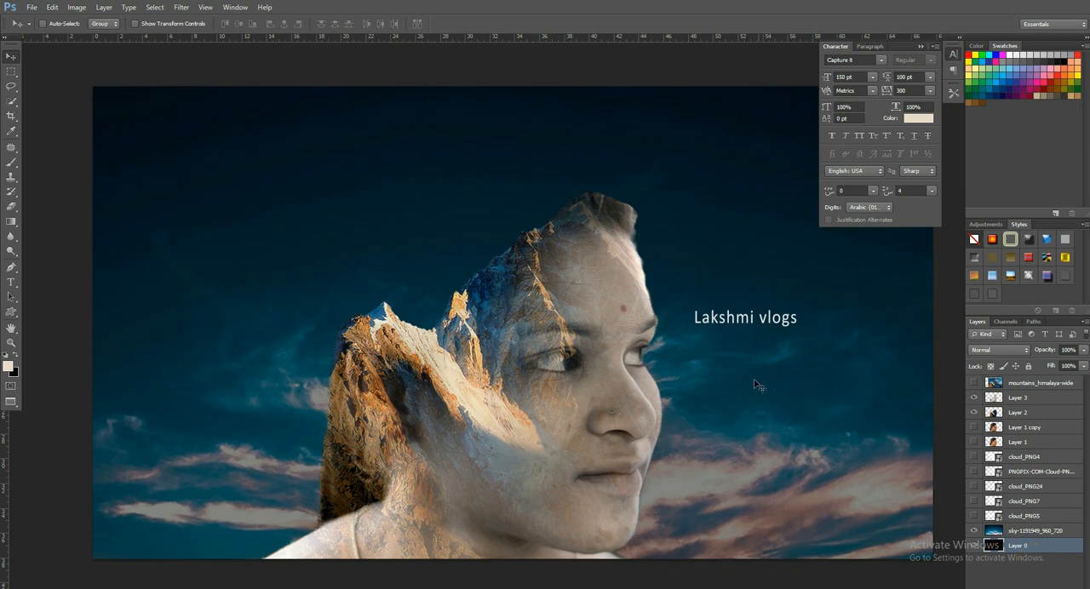
{"action": "left_click", "coordinate": [974, 547]}
{"action": "left_click", "coordinate": [974, 546]}
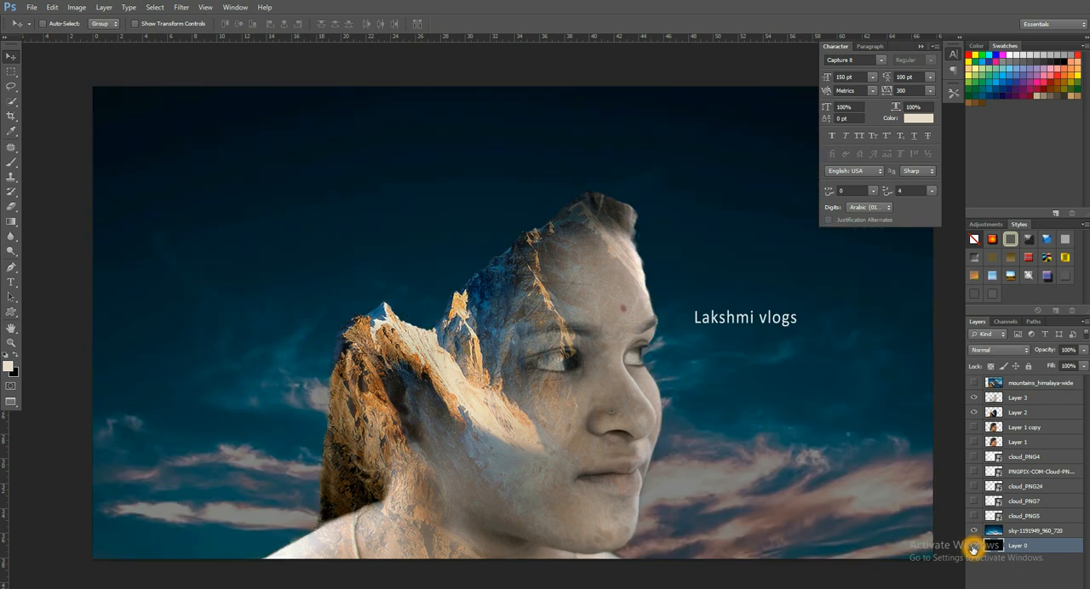
{"action": "left_click", "coordinate": [1068, 534]}
{"action": "key", "text": "0"}
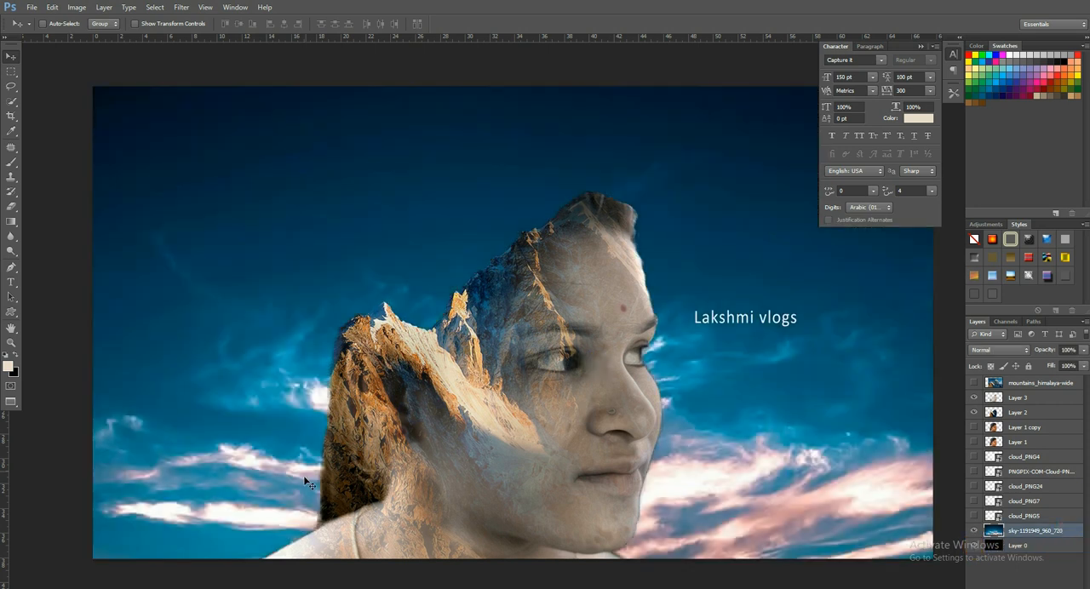
- Refill Layer 0 with the cream color and set the sky layer's opacity to 50%
{"action": "left_click", "coordinate": [1027, 546]}
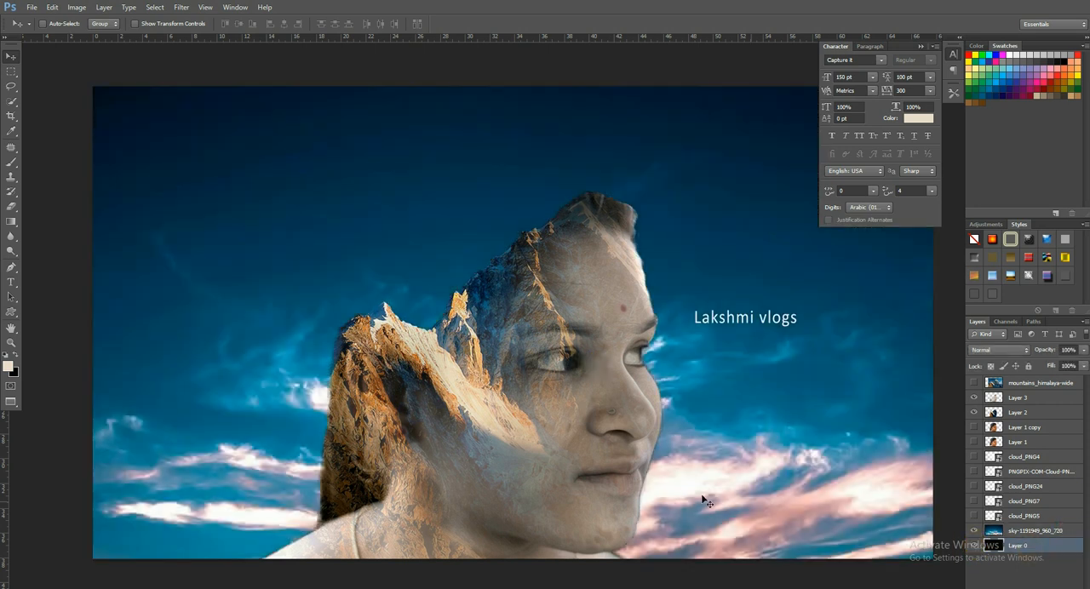
{"action": "key", "text": "x"}
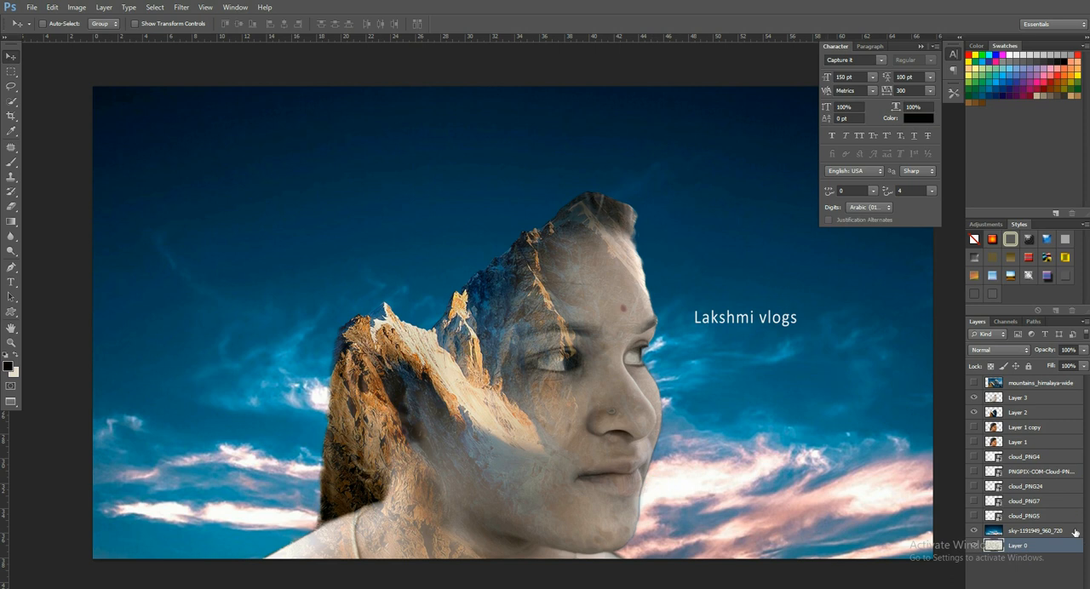
{"action": "left_click", "coordinate": [1072, 531]}
{"action": "key", "text": "5"}
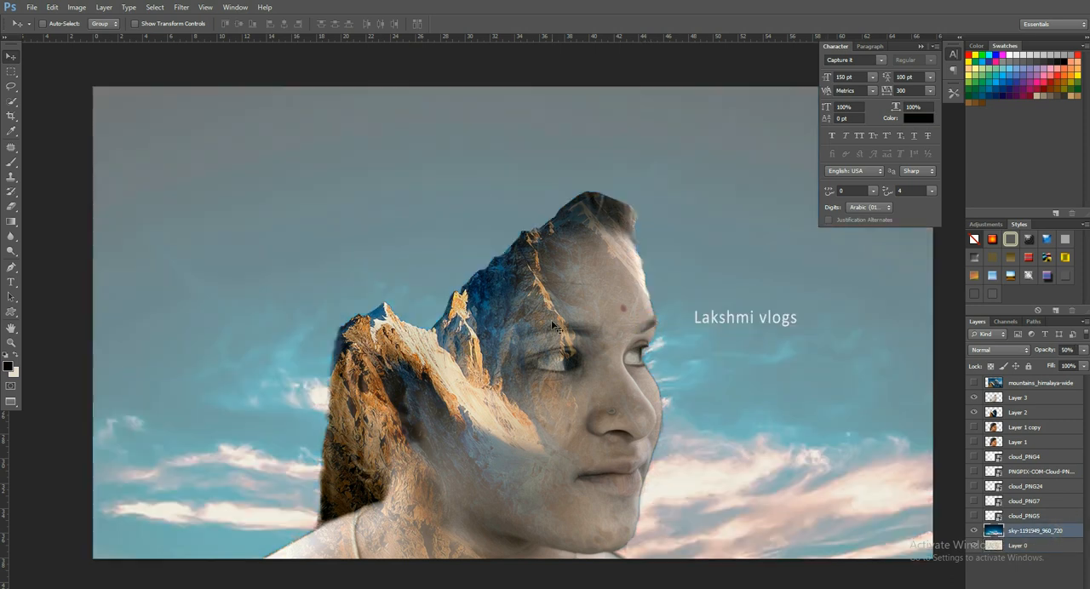
- Show and rasterize the cloud_PNG4 layer, and scale the clouds to about 54% behind the head
{"action": "left_click", "coordinate": [975, 456]}
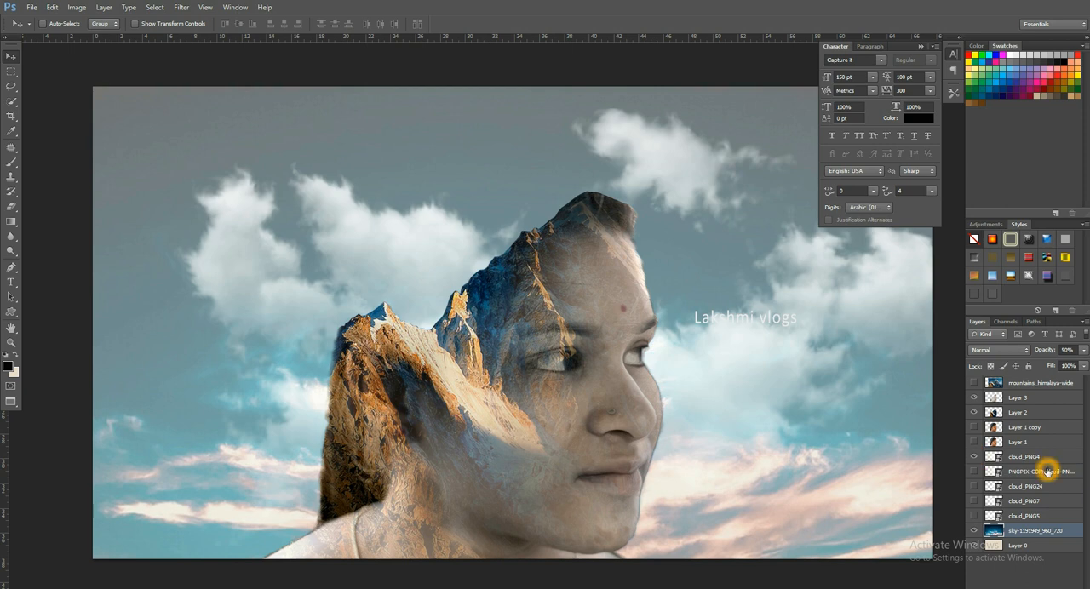
{"action": "left_click", "coordinate": [1041, 458]}
{"action": "right_click", "coordinate": [1041, 458]}
{"action": "left_click", "coordinate": [946, 175]}
{"action": "left_click_drag", "start_coordinate": [735, 382], "coordinate": [656, 327]}
{"action": "key", "text": "ctrl+t"}
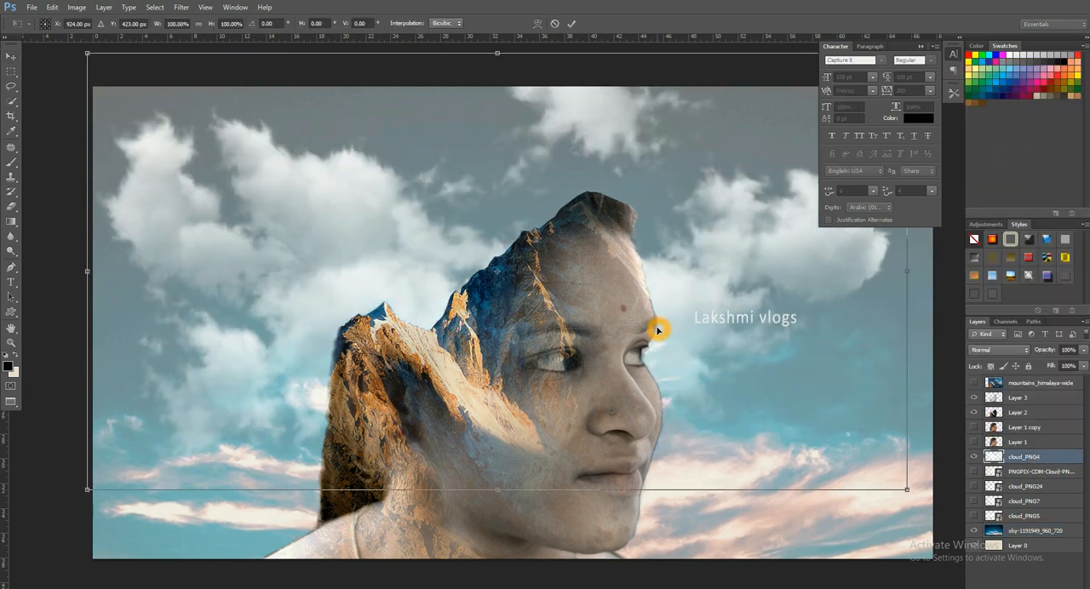
{"action": "left_click_drag", "start_coordinate": [905, 493], "coordinate": [710, 401]}
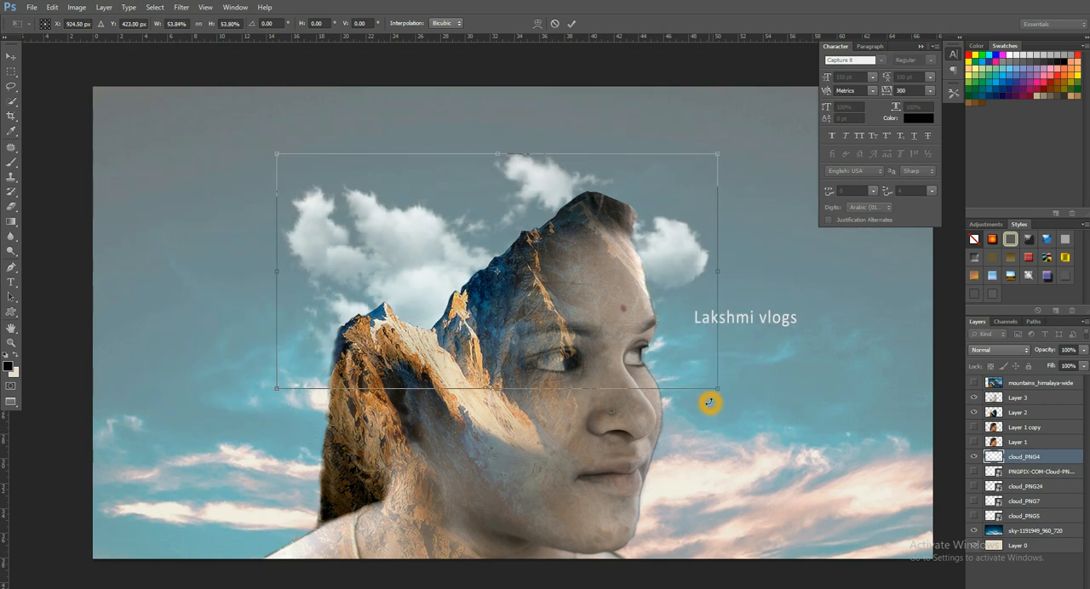
{"action": "key", "text": "Return"}
- Hide the sky layer, and bring cloud_PNG4 to the front, scaled down over the highest peak above the forehead
{"action": "left_click", "coordinate": [976, 530]}
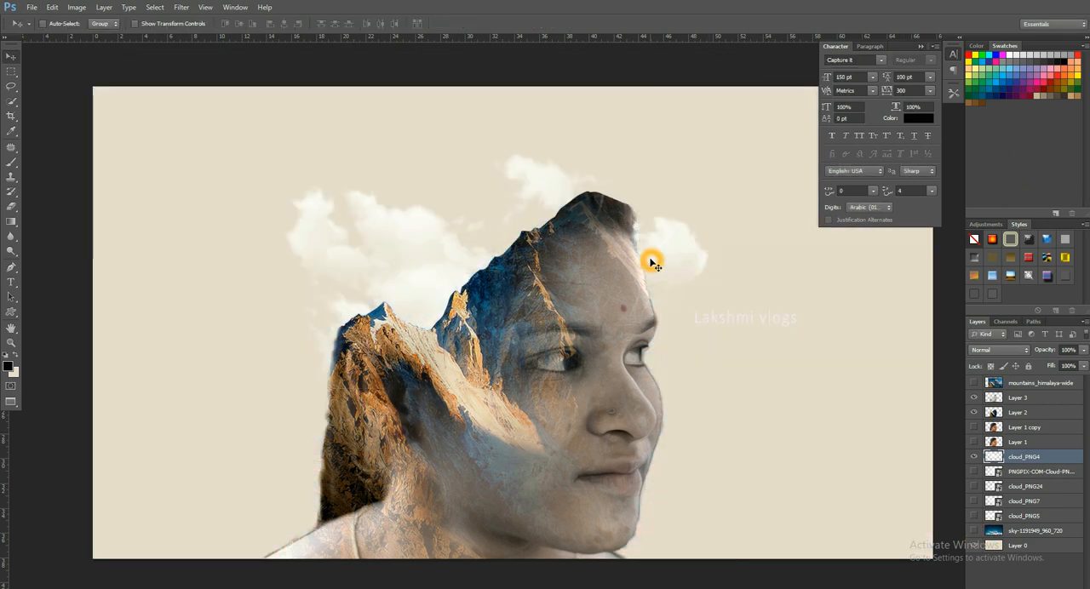
{"action": "left_click_drag", "start_coordinate": [673, 270], "coordinate": [601, 231]}
{"action": "key", "text": "ctrl+shift+bracketright"}
{"action": "key", "text": "ctrl+t"}
{"action": "left_click_drag", "start_coordinate": [735, 322], "coordinate": [638, 218]}
{"action": "left_click_drag", "start_coordinate": [577, 213], "coordinate": [611, 214]}
{"action": "key", "text": "Return"}
- Duplicate the cloud_PNG4 clouds onto the lower peak at the back of the head, rotated to about -174°
{"action": "scroll", "coordinate": [586, 200], "scroll_direction": "up", "scroll_amount": 3}
{"action": "left_click_drag", "start_coordinate": [628, 240], "coordinate": [398, 353]}
{"action": "key", "text": "ctrl+t"}
{"action": "left_click_drag", "start_coordinate": [645, 300], "coordinate": [20, 329]}
{"action": "left_click_drag", "start_coordinate": [441, 318], "coordinate": [409, 374]}
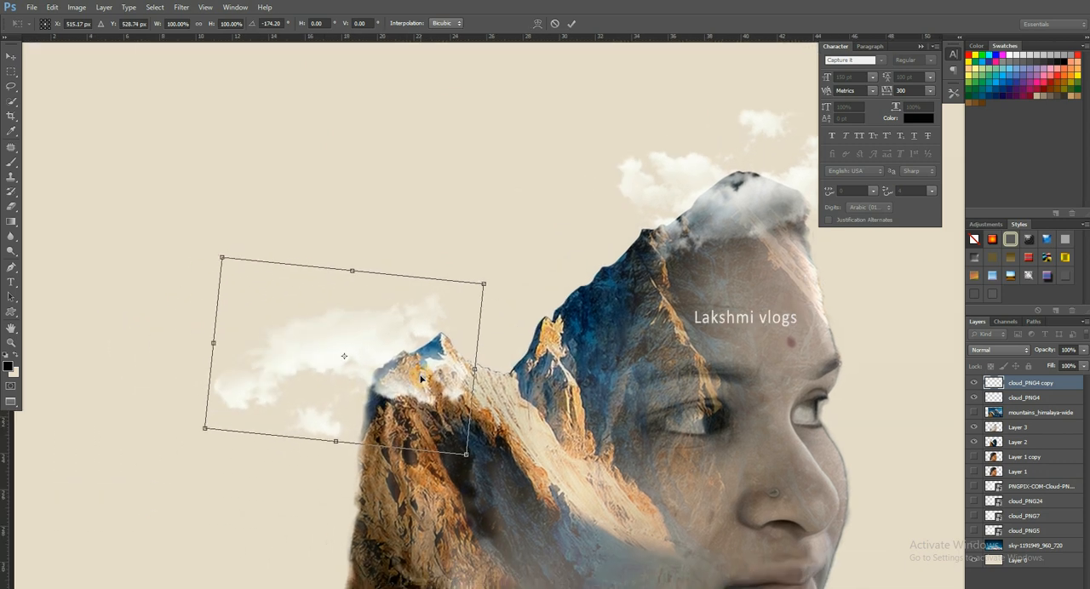
{"action": "double_click", "coordinate": [420, 377]}
- Show the PNGPIX-COM-Cloud layer, and scale it down to a small cloud above the dip between the two peaks
{"action": "left_click", "coordinate": [1041, 487]}
{"action": "left_click", "coordinate": [974, 487]}
{"action": "scroll", "coordinate": [851, 359], "scroll_direction": "down", "scroll_amount": 2}
{"action": "left_click_drag", "start_coordinate": [851, 356], "coordinate": [730, 275]}
{"action": "key", "text": "ctrl+t"}
{"action": "left_click_drag", "start_coordinate": [934, 499], "coordinate": [628, 334]}
{"action": "left_click_drag", "start_coordinate": [581, 281], "coordinate": [590, 237]}
{"action": "left_click_drag", "start_coordinate": [708, 287], "coordinate": [710, 261]}
{"action": "left_click_drag", "start_coordinate": [587, 247], "coordinate": [559, 234]}
{"action": "key", "text": "Return"}
{"action": "left_click_drag", "start_coordinate": [678, 354], "coordinate": [650, 339]}
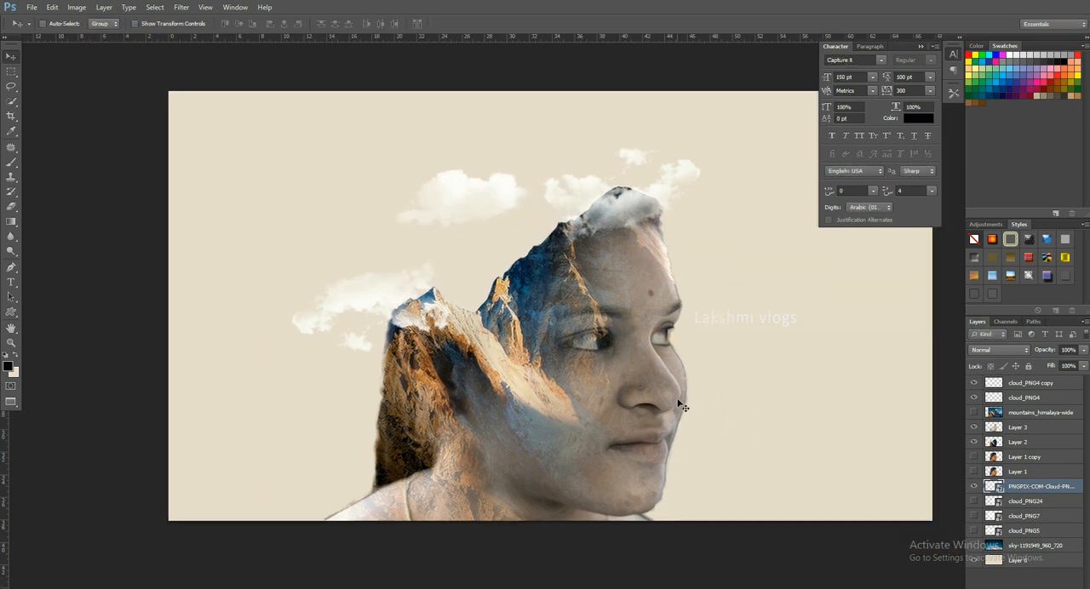
- Try Layer 3 at 50% opacity and settle on 80%
{"action": "left_click", "coordinate": [630, 483], "text": "ctrl"}
{"action": "key", "text": "5"}
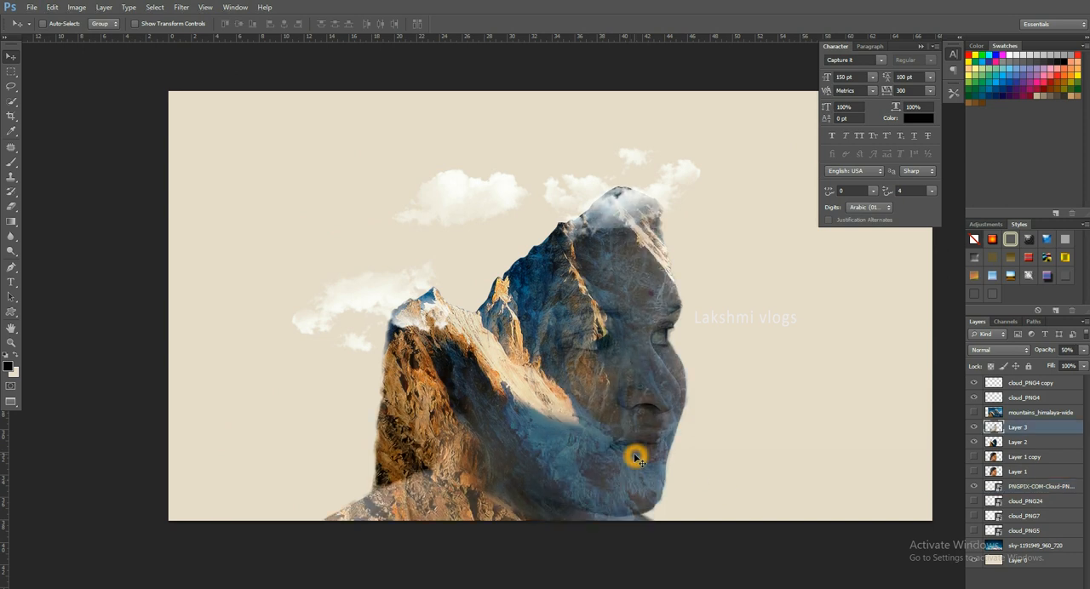
{"action": "key", "text": "8"}
- Move the PNGPIX-COM-Cloud cloud down so it tucks behind the slope of the higher peak
{"action": "left_click", "coordinate": [477, 196], "text": "ctrl"}
{"action": "left_click_drag", "start_coordinate": [498, 199], "coordinate": [519, 238]}
{"action": "left_click_drag", "start_coordinate": [554, 302], "coordinate": [540, 299]}
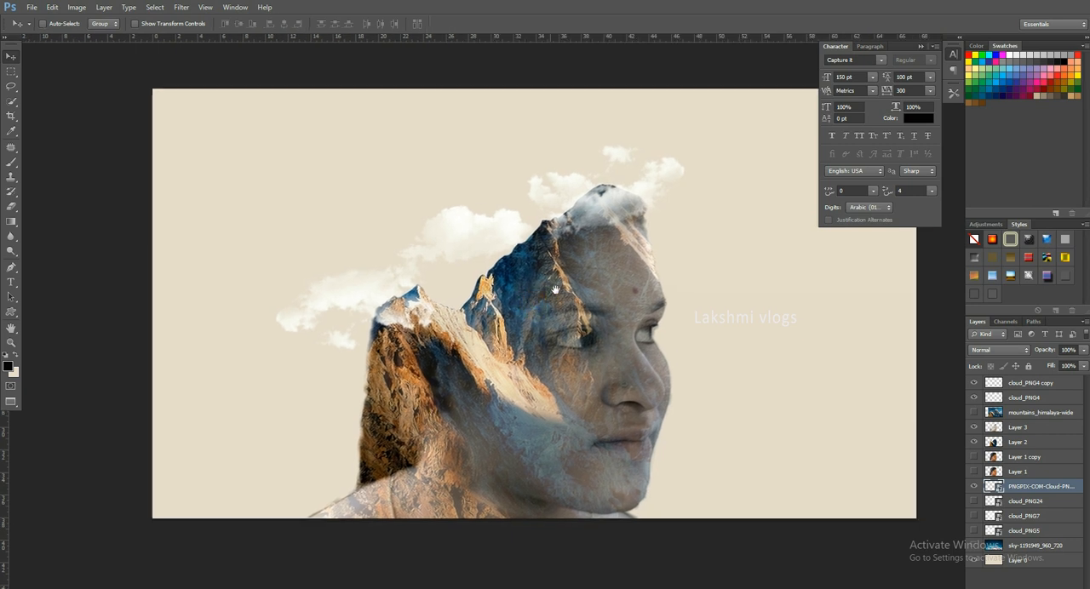
- Duplicate Layer 1 copy, hide the original, and set Layer 1 copy 2 to 30% opacity as a hair outline
{"action": "left_click", "coordinate": [972, 458]}
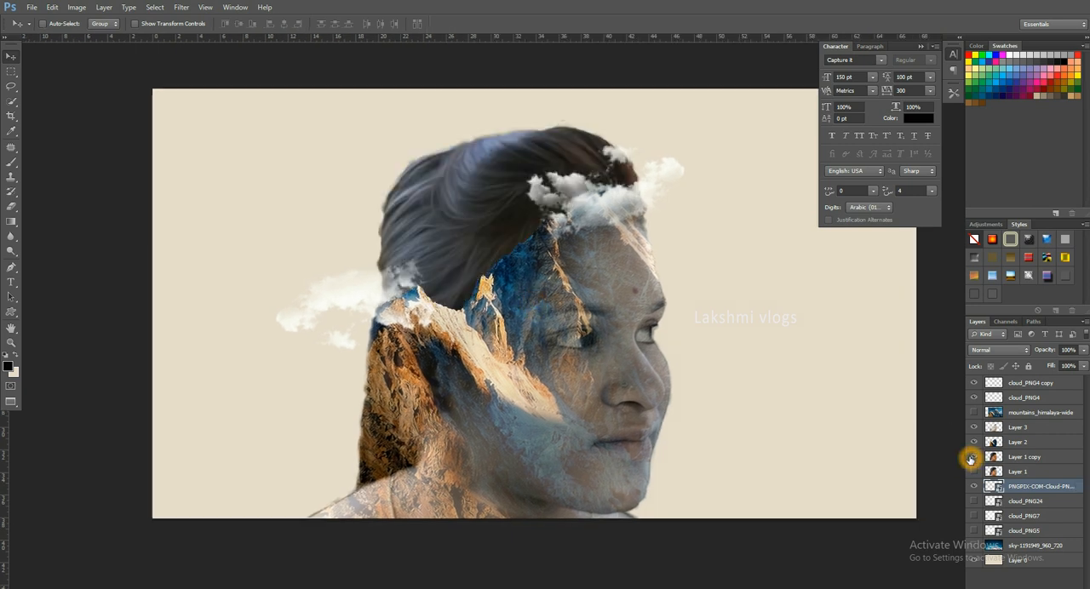
{"action": "left_click", "coordinate": [1054, 460]}
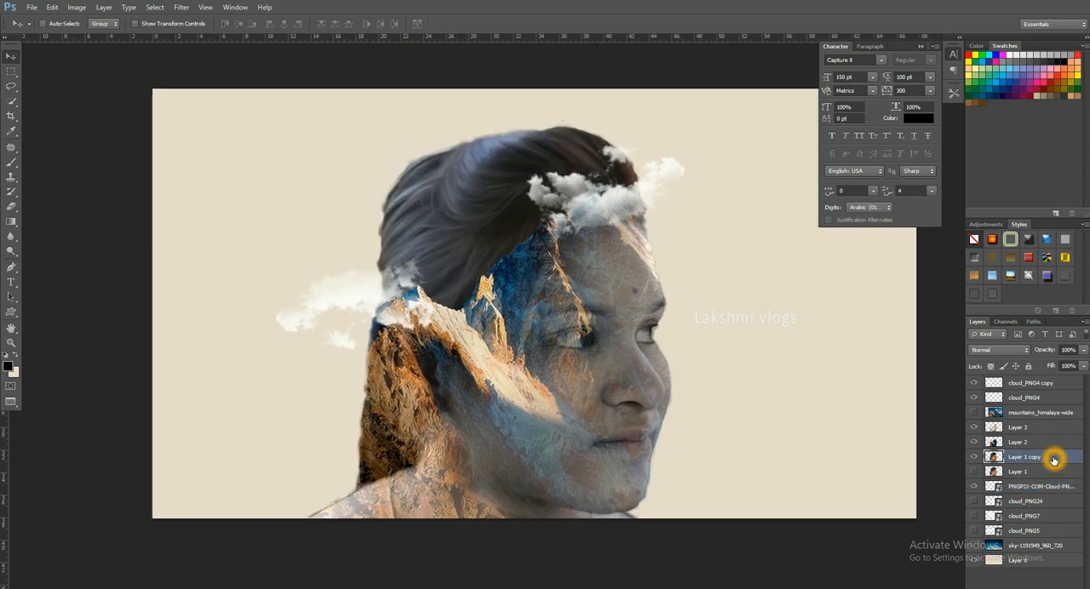
{"action": "key", "text": "ctrl+j"}
{"action": "left_click", "coordinate": [974, 473]}
{"action": "key", "text": "3"}
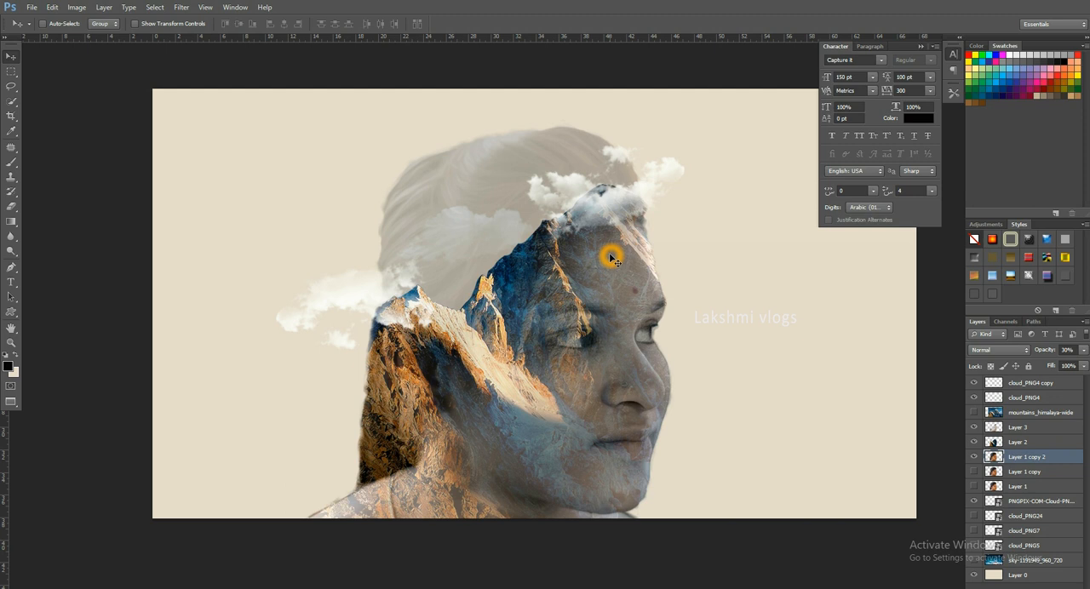
{"action": "left_click_drag", "start_coordinate": [471, 228], "coordinate": [477, 175]}
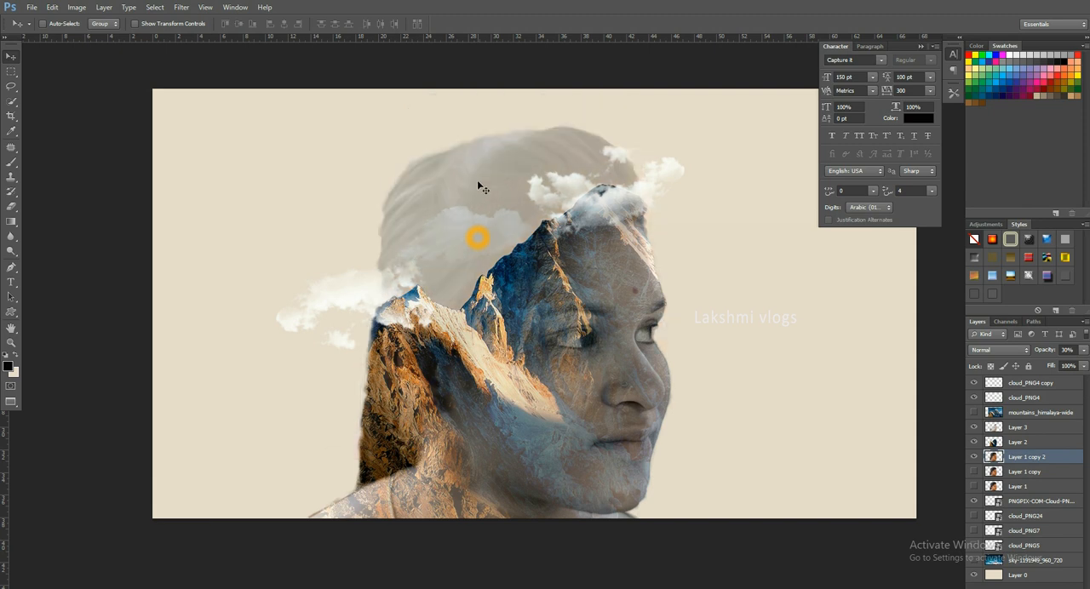
{"action": "left_click", "coordinate": [1043, 399]}
{"action": "left_click_drag", "start_coordinate": [472, 231], "coordinate": [474, 212]}
{"action": "key", "text": "ctrl+z"}
{"action": "left_click", "coordinate": [1056, 385]}
{"action": "key", "text": "ctrl+z"}
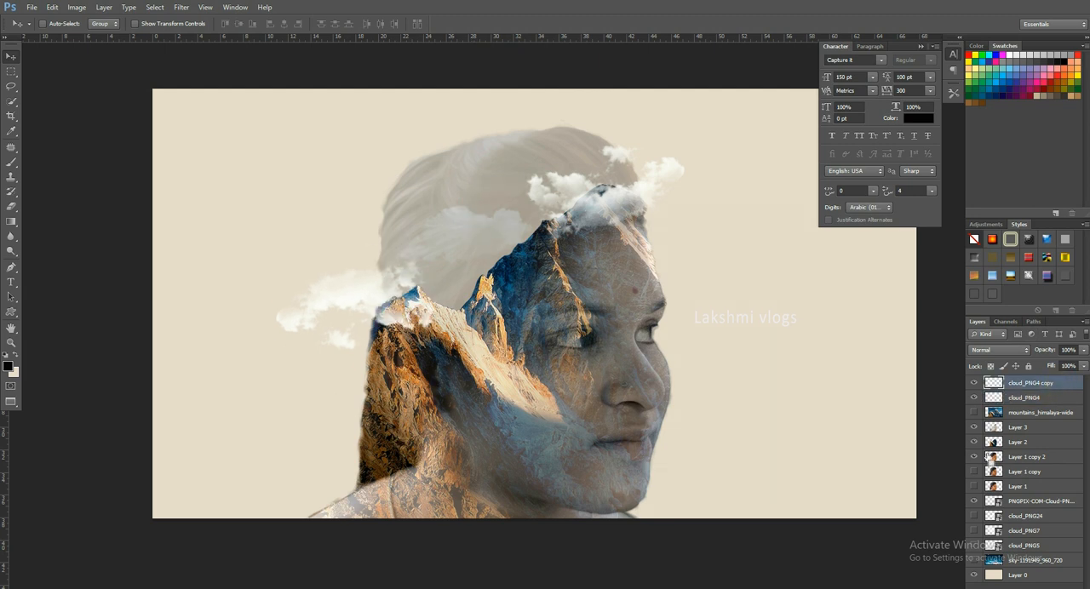
- Bring the PNGPIX-COM-Cloud layer to the front, and transform it over the hair at about 20.8% scale and -12° rotation
{"action": "left_click", "coordinate": [1043, 501]}
{"action": "key", "text": "ctrl+shift+bracketright"}
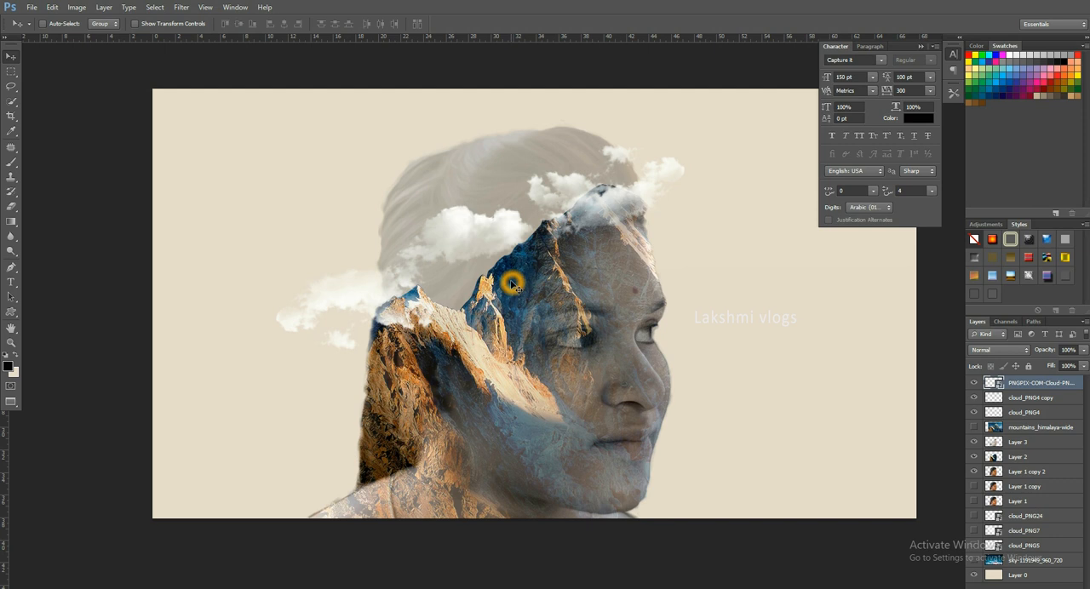
{"action": "left_click_drag", "start_coordinate": [508, 242], "coordinate": [560, 241]}
{"action": "scroll", "coordinate": [564, 254], "scroll_direction": "up", "scroll_amount": 5}
{"action": "scroll", "coordinate": [564, 255], "scroll_direction": "up", "scroll_amount": 2}
{"action": "key", "text": "ctrl+t"}
{"action": "left_click_drag", "start_coordinate": [673, 290], "coordinate": [779, 317]}
{"action": "left_click_drag", "start_coordinate": [585, 231], "coordinate": [508, 269]}
{"action": "left_click_drag", "start_coordinate": [734, 310], "coordinate": [734, 297]}
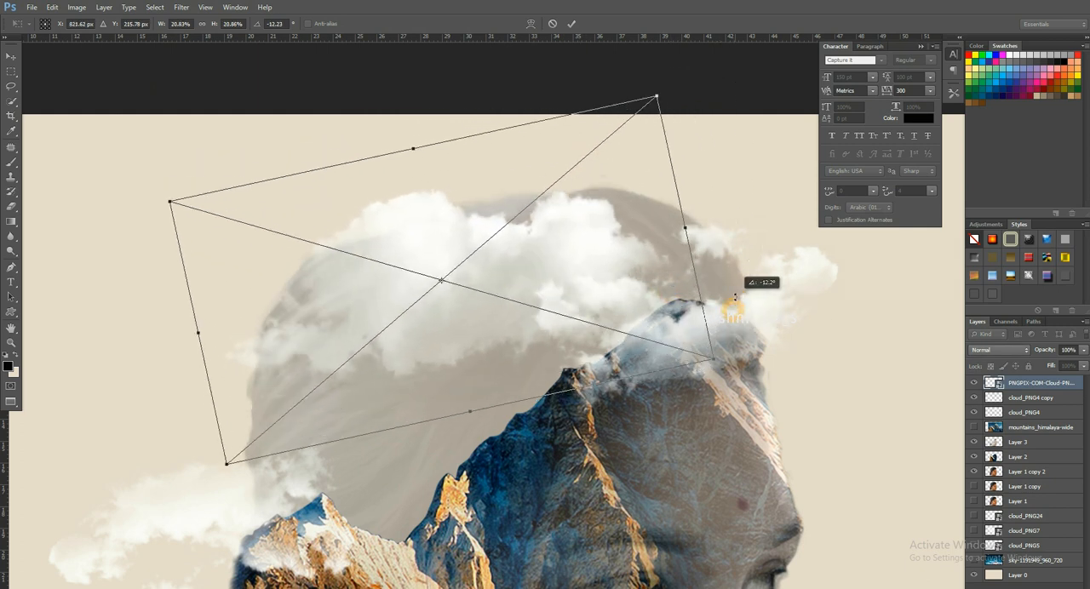
- Flip the large cloud vertically, rotate it to about -13°, and enlarge it to cover the top of the hair outline
{"action": "right_click", "coordinate": [615, 282]}
{"action": "left_click", "coordinate": [673, 436]}
{"action": "left_click_drag", "start_coordinate": [742, 305], "coordinate": [706, 182]}
{"action": "left_click_drag", "start_coordinate": [606, 243], "coordinate": [697, 237]}
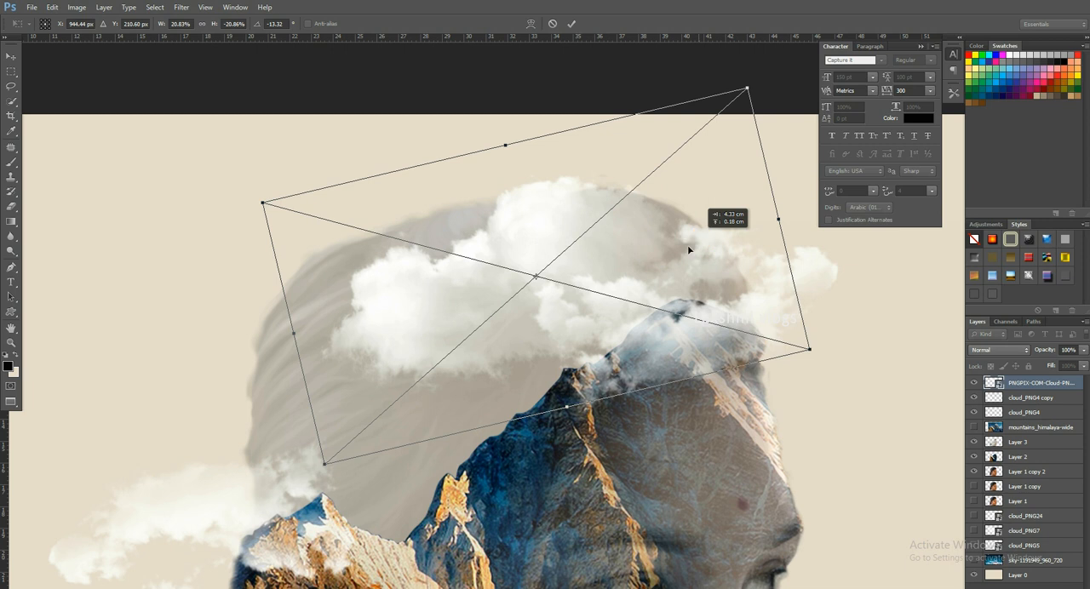
{"action": "left_click_drag", "start_coordinate": [323, 467], "coordinate": [233, 494]}
{"action": "left_click_drag", "start_coordinate": [462, 373], "coordinate": [431, 383]}
{"action": "key", "text": "Return"}
- Rasterize the large cloud and erase its parts outside the hair outline with the Eraser at 60 px and 100% opacity
{"action": "right_click", "coordinate": [1069, 384]}
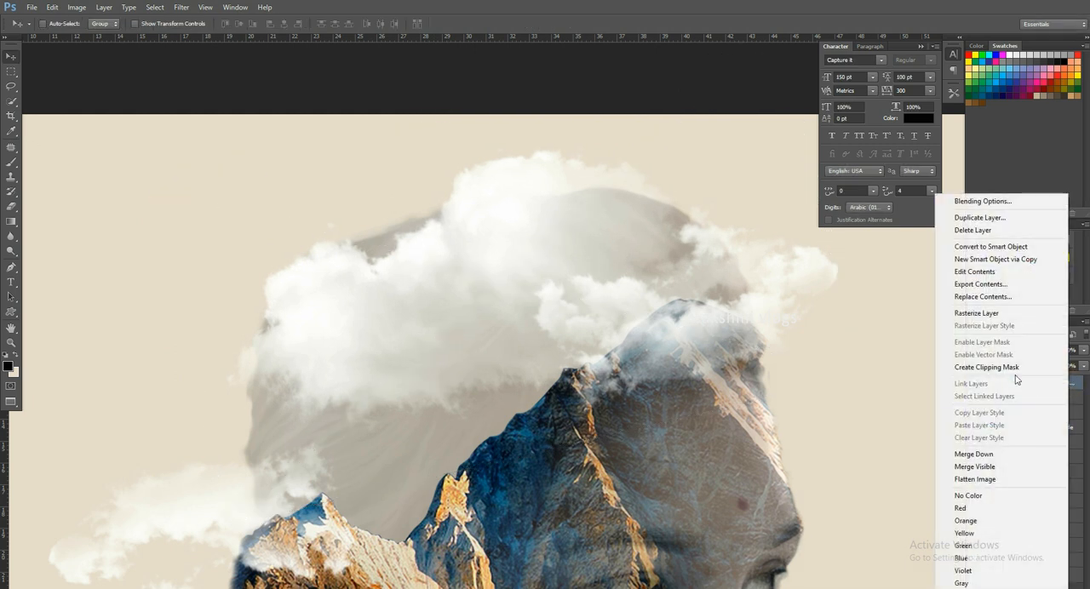
{"action": "left_click", "coordinate": [999, 317]}
{"action": "key", "text": "e"}
{"action": "key", "text": "bracketleft"}
{"action": "key", "text": "bracketleft"}
{"action": "key", "text": "bracketleft"}
{"action": "key", "text": "bracketleft"}
{"action": "key", "text": "bracketleft"}
{"action": "key", "text": "bracketleft"}
{"action": "key", "text": "bracketleft"}
{"action": "key", "text": "bracketleft"}
{"action": "key", "text": "bracketleft"}
{"action": "key", "text": "bracketleft"}
{"action": "key", "text": "bracketleft"}
{"action": "key", "text": "bracketleft"}
{"action": "key", "text": "bracketleft"}
{"action": "key", "text": "bracketleft"}
{"action": "key", "text": "bracketleft"}
{"action": "key", "text": "bracketleft"}
{"action": "key", "text": "bracketleft"}
{"action": "key", "text": "bracketleft"}
{"action": "key", "text": "bracketleft"}
{"action": "key", "text": "bracketleft"}
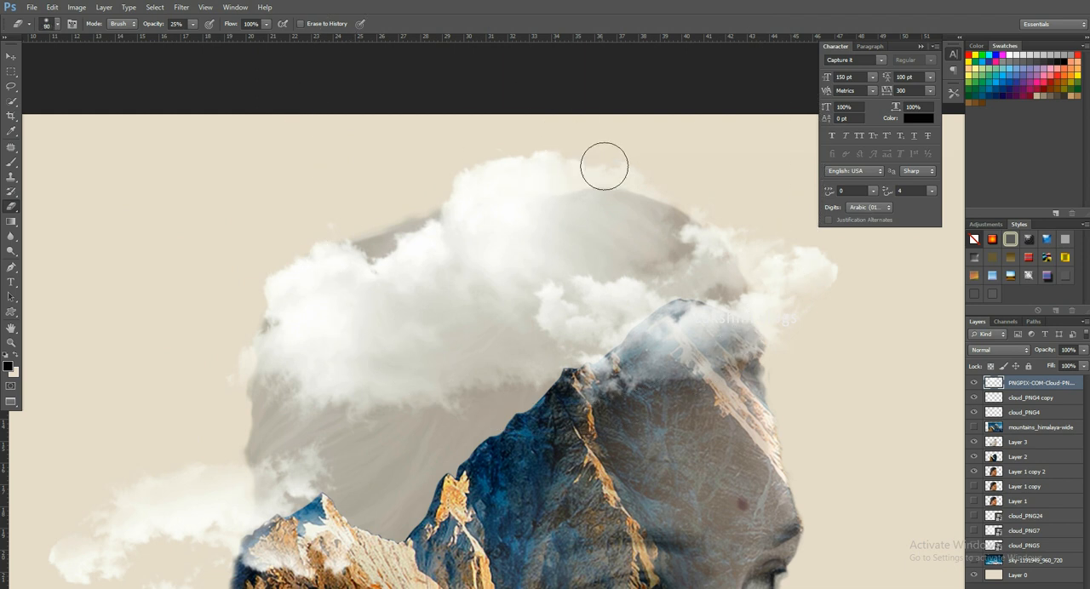
{"action": "key", "text": "bracketright"}
{"action": "left_click", "coordinate": [194, 23]}
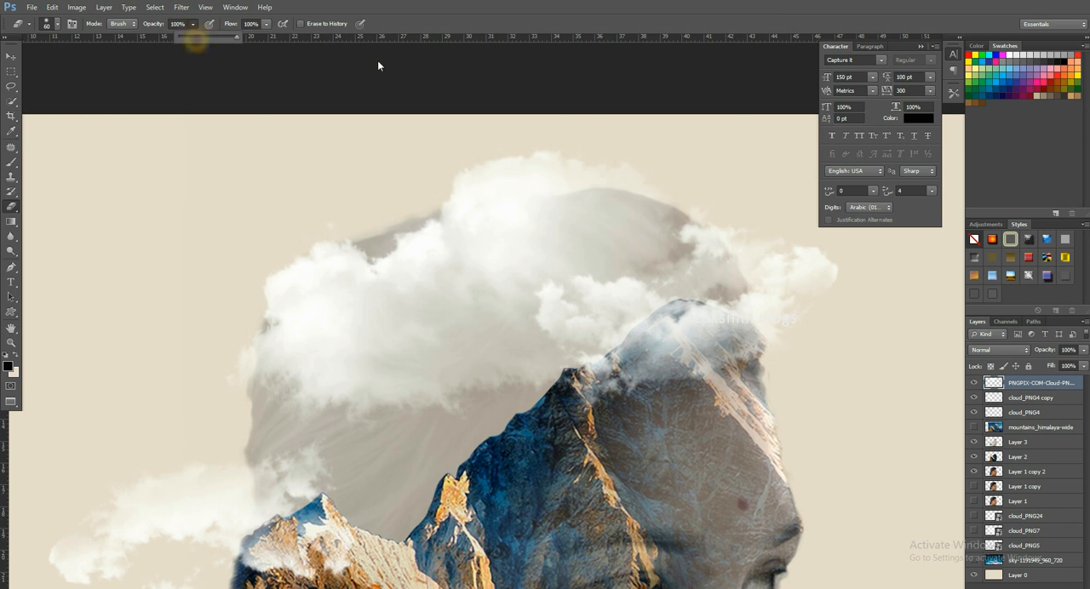
{"action": "left_click", "coordinate": [664, 167]}
{"action": "mouse_move", "coordinate": [621, 168]}
{"action": "left_mouse_down"}
{"action": "mouse_move", "coordinate": [467, 175]}
{"action": "mouse_move", "coordinate": [608, 151]}
{"action": "mouse_move", "coordinate": [421, 195]}
{"action": "mouse_move", "coordinate": [324, 236]}
{"action": "mouse_move", "coordinate": [264, 271]}
{"action": "mouse_move", "coordinate": [248, 318]}
{"action": "mouse_move", "coordinate": [463, 180]}
{"action": "mouse_move", "coordinate": [692, 173]}
{"action": "left_mouse_up"}
{"action": "key", "text": "v"}
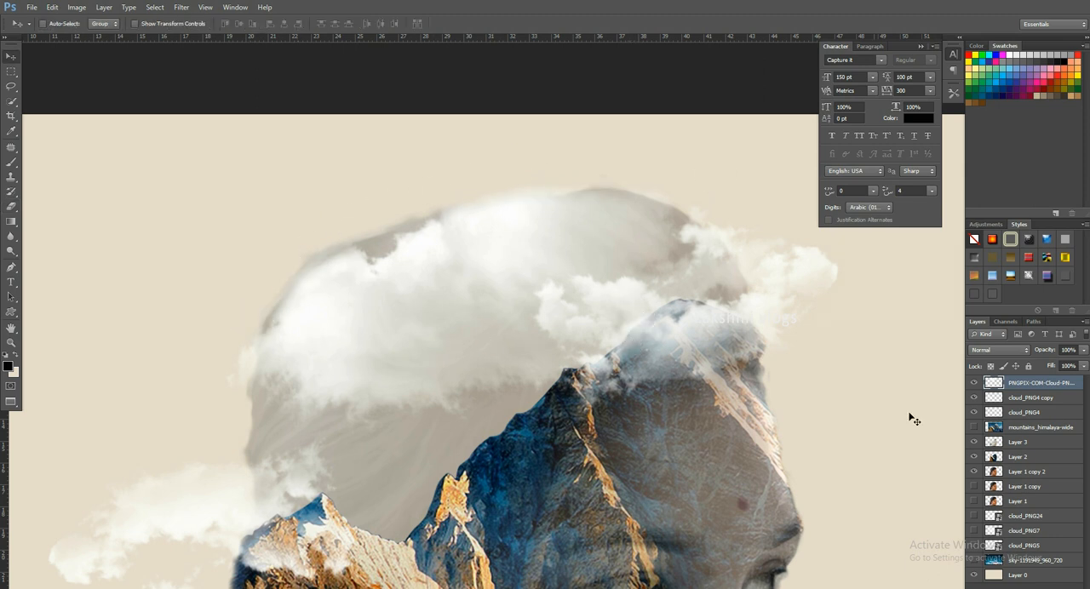
- Hide Layer 1 copy 2, leaving only the clouds above the mountains
{"action": "left_click", "coordinate": [975, 472]}
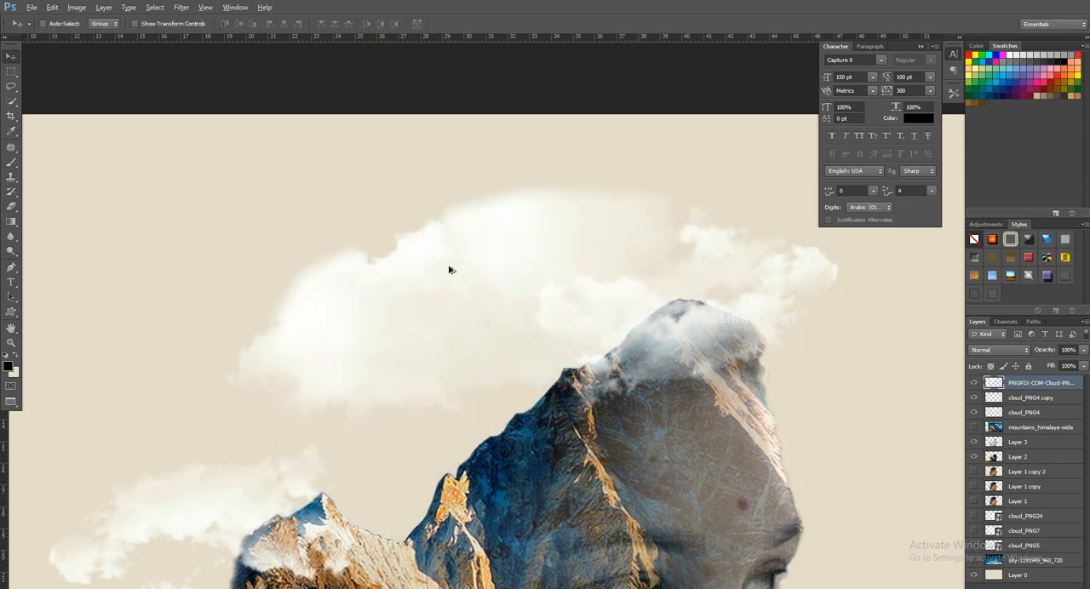
{"action": "scroll", "coordinate": [450, 260], "scroll_direction": "down", "scroll_amount": 4}
{"action": "left_click_drag", "start_coordinate": [517, 290], "coordinate": [519, 283]}
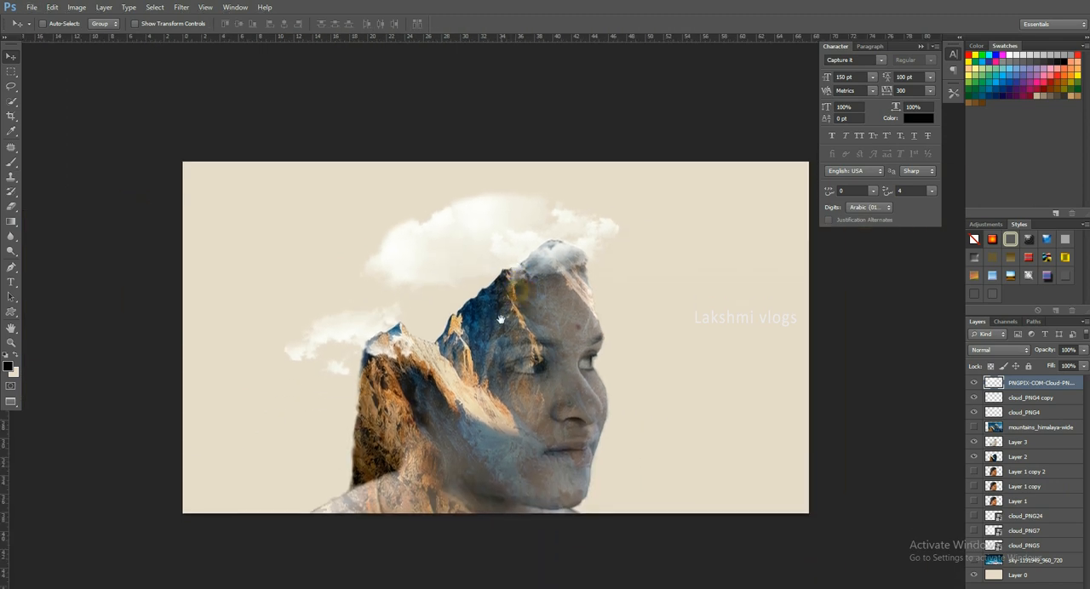
- Duplicate the small cloud behind the head, rotate the copy to about -59.7°, and place it to connect with the large cloud
{"action": "scroll", "coordinate": [390, 341], "scroll_direction": "up", "scroll_amount": 4}
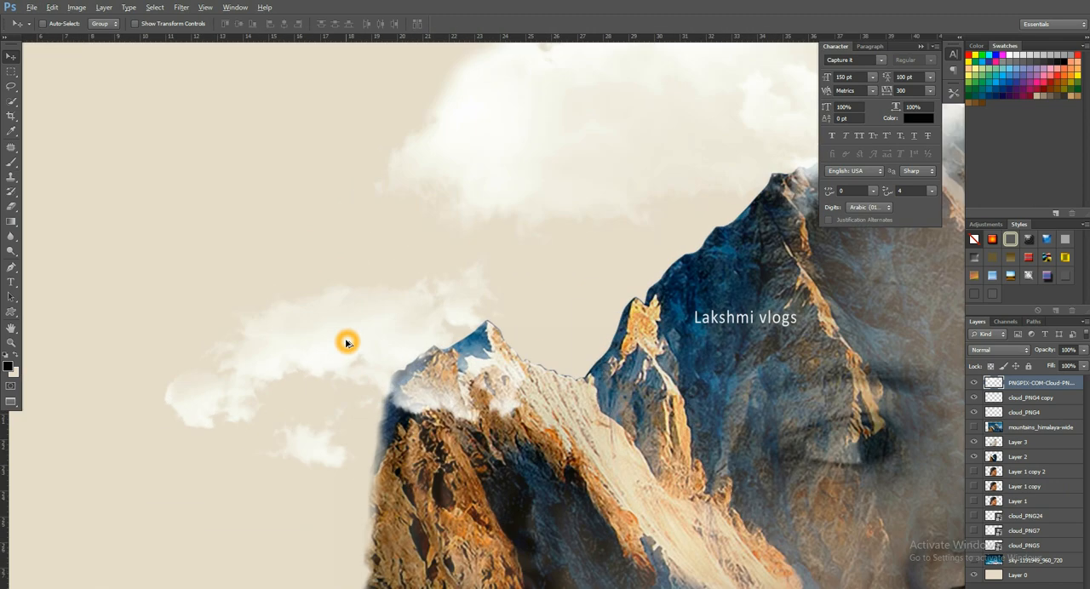
{"action": "left_click", "coordinate": [340, 340], "text": "ctrl"}
{"action": "left_click_drag", "start_coordinate": [340, 342], "coordinate": [518, 253]}
{"action": "key", "text": "ctrl+t"}
{"action": "left_click_drag", "start_coordinate": [705, 249], "coordinate": [604, 141]}
{"action": "left_click_drag", "start_coordinate": [579, 226], "coordinate": [502, 232]}
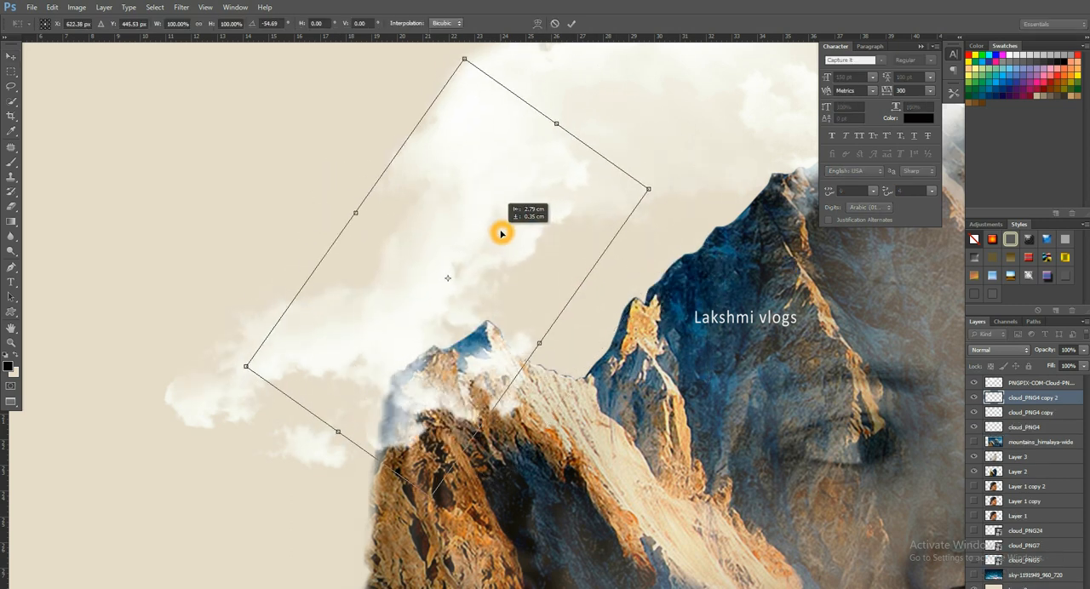
{"action": "left_click_drag", "start_coordinate": [718, 275], "coordinate": [686, 253]}
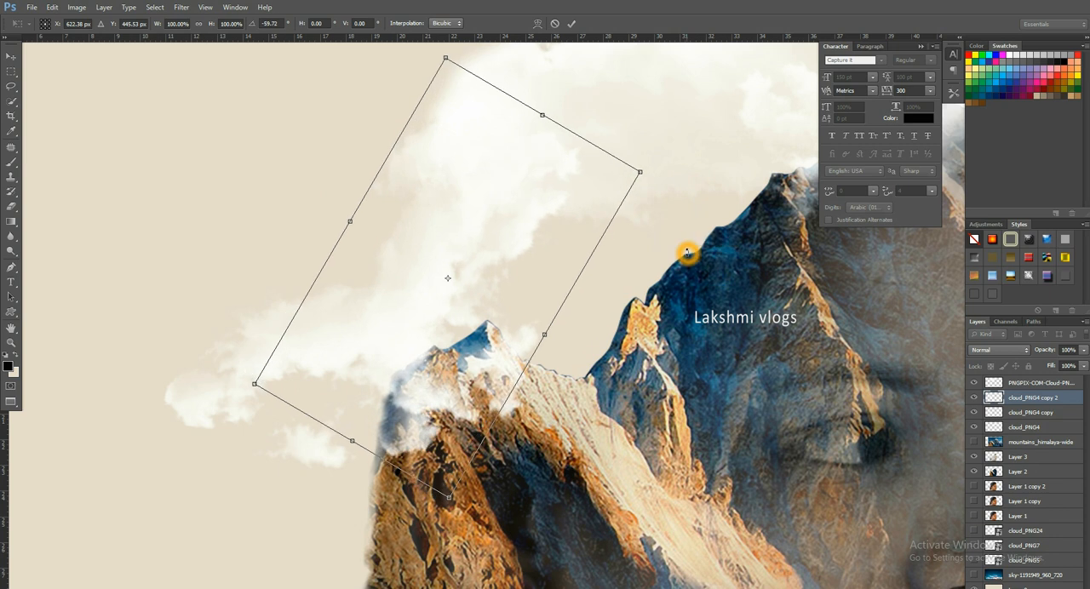
{"action": "key", "text": "Return"}
{"action": "left_click", "coordinate": [533, 282], "text": "alt"}
{"action": "left_click_drag", "start_coordinate": [612, 288], "coordinate": [516, 305]}
- Show the sky-1191949_960_720 layer and erase its lower clouds with the Eraser at 800 px and 100% opacity
{"action": "left_click", "coordinate": [974, 576]}
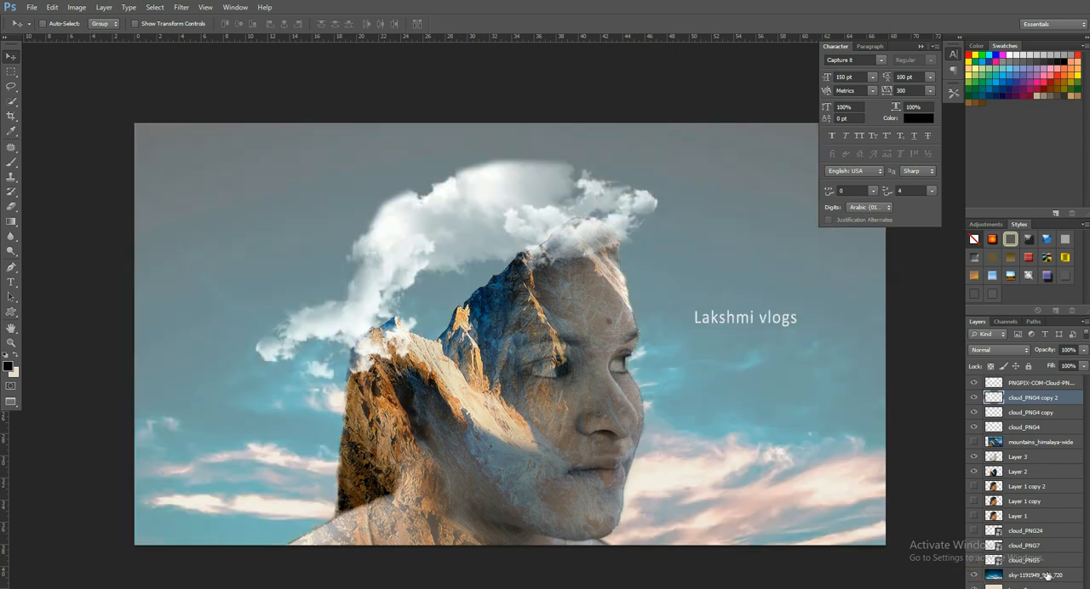
{"action": "left_click", "coordinate": [1070, 575]}
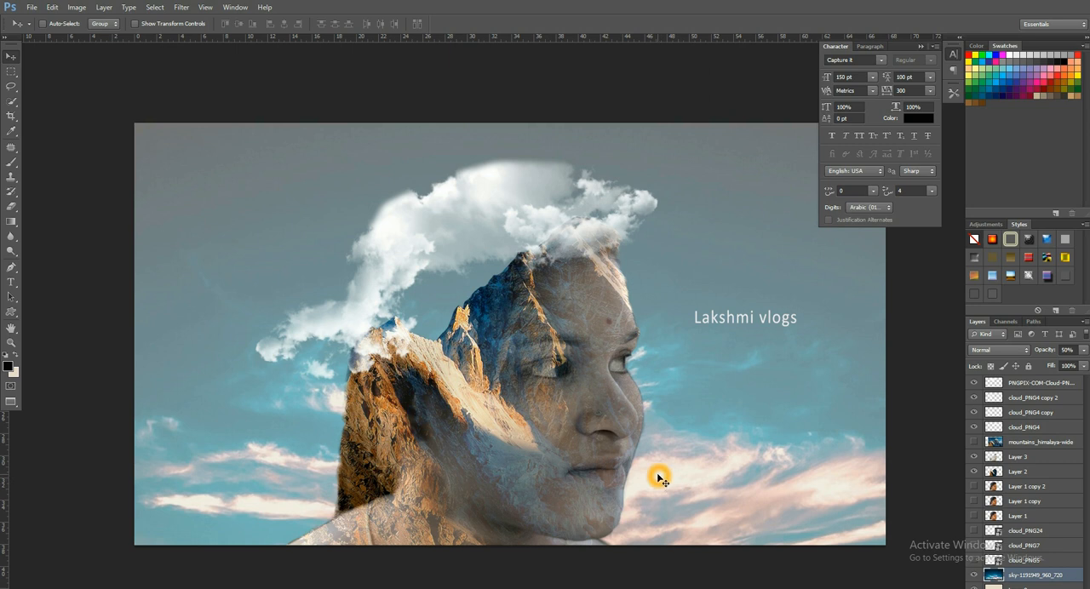
{"action": "key", "text": "e"}
{"action": "key", "text": "bracketright"}
{"action": "key", "text": "bracketright"}
{"action": "key", "text": "bracketright"}
{"action": "key", "text": "bracketright"}
{"action": "key", "text": "bracketright"}
{"action": "key", "text": "bracketright"}
{"action": "key", "text": "bracketright"}
{"action": "key", "text": "bracketright"}
{"action": "key", "text": "bracketright"}
{"action": "key", "text": "bracketright"}
{"action": "key", "text": "bracketright"}
{"action": "key", "text": "bracketright"}
{"action": "key", "text": "bracketright"}
{"action": "key", "text": "bracketright"}
{"action": "key", "text": "bracketright"}
{"action": "mouse_move", "coordinate": [134, 471]}
{"action": "left_mouse_down"}
{"action": "mouse_move", "coordinate": [545, 471]}
{"action": "mouse_move", "coordinate": [898, 499]}
{"action": "left_mouse_up"}
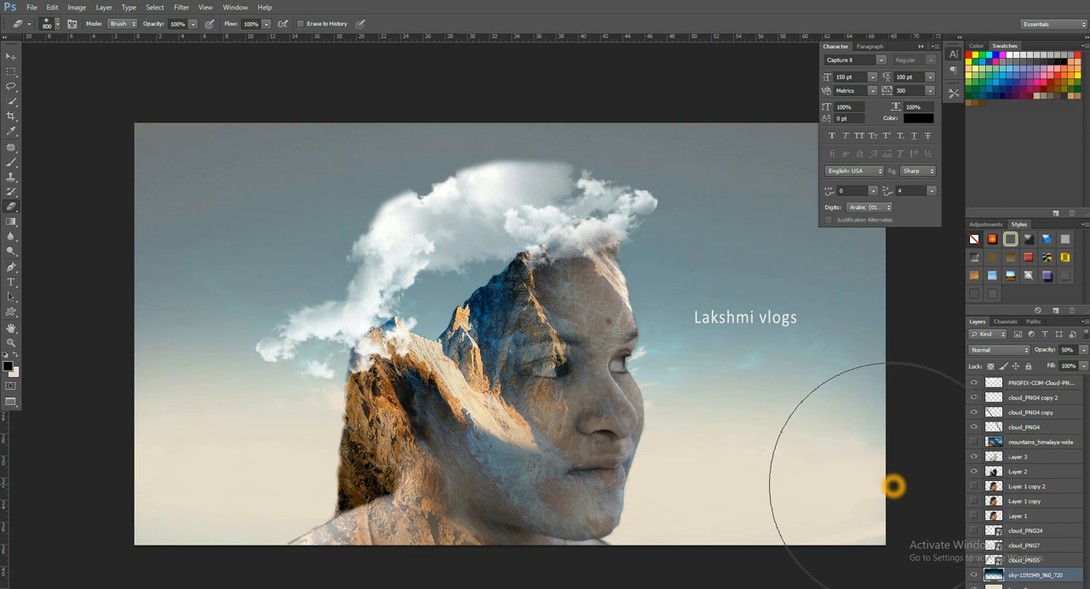
{"action": "left_click", "coordinate": [148, 508], "text": "shift"}
{"action": "left_click", "coordinate": [716, 504]}
- Delete the cloud_PNG4 copy cloud that sticks out behind the head
{"action": "key", "text": "v"}
{"action": "mouse_move", "coordinate": [298, 342]}
{"action": "left_mouse_down"}
{"action": "mouse_move", "coordinate": [305, 331]}
{"action": "mouse_move", "coordinate": [203, 385]}
{"action": "mouse_move", "coordinate": [235, 266]}
{"action": "left_mouse_up"}
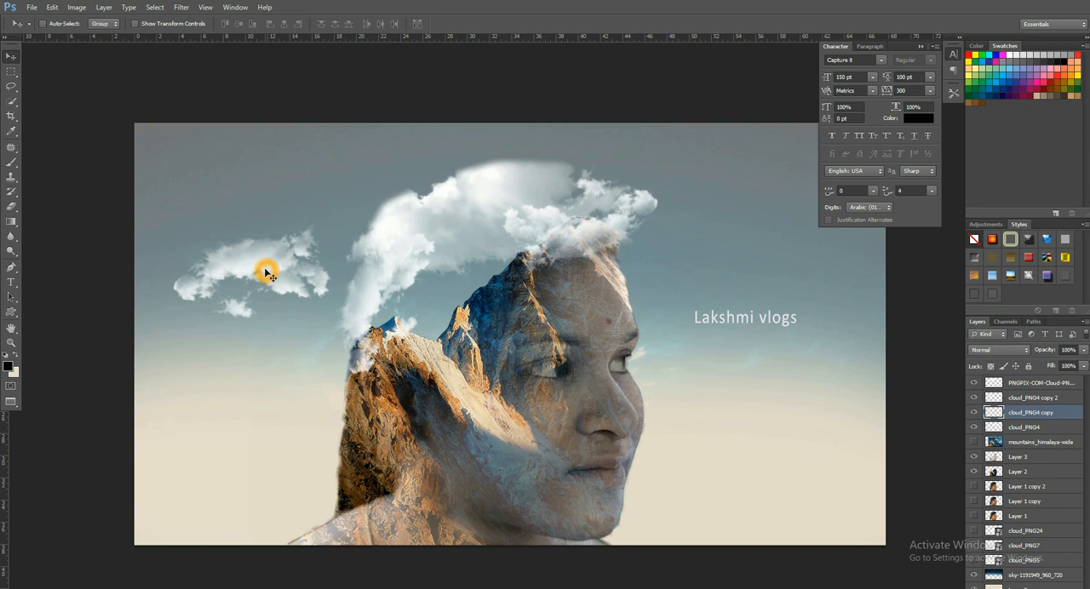
{"action": "key", "text": "Delete"}
- Show cloud_PNG7, bring it to the front, scale it to about 33.7%, and place it in the sky ahead of the forehead
{"action": "left_click", "coordinate": [975, 530]}
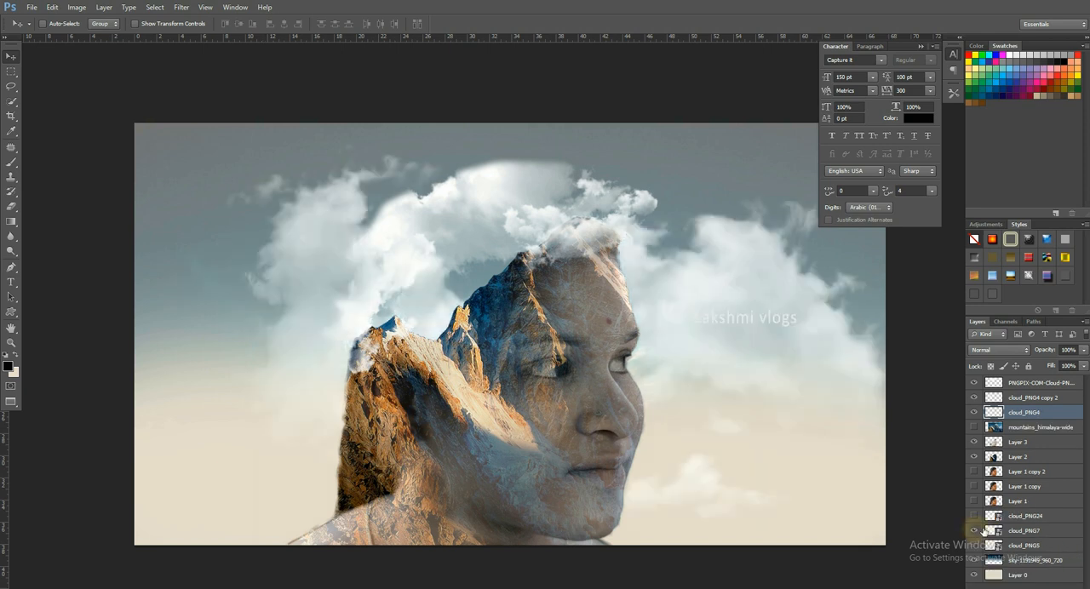
{"action": "left_click", "coordinate": [1058, 532]}
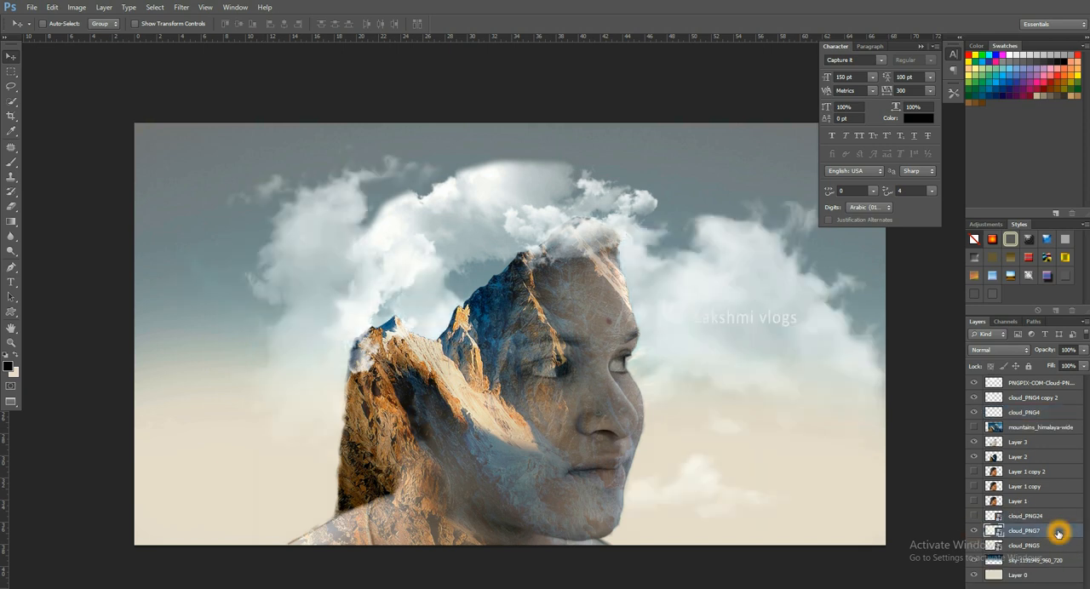
{"action": "key", "text": "ctrl+shift+bracketright"}
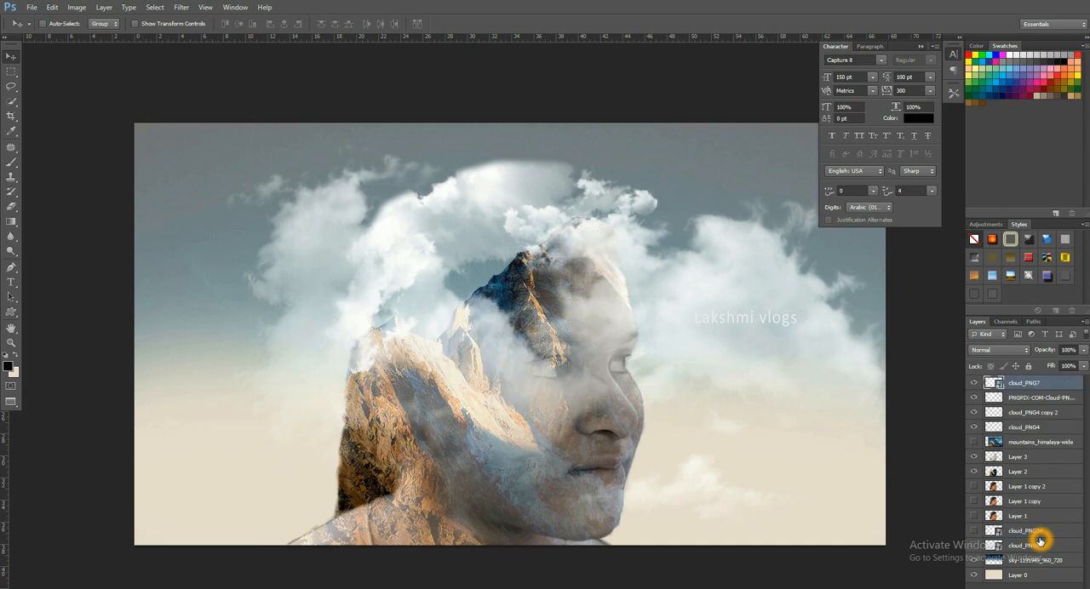
{"action": "left_click_drag", "start_coordinate": [726, 433], "coordinate": [672, 409]}
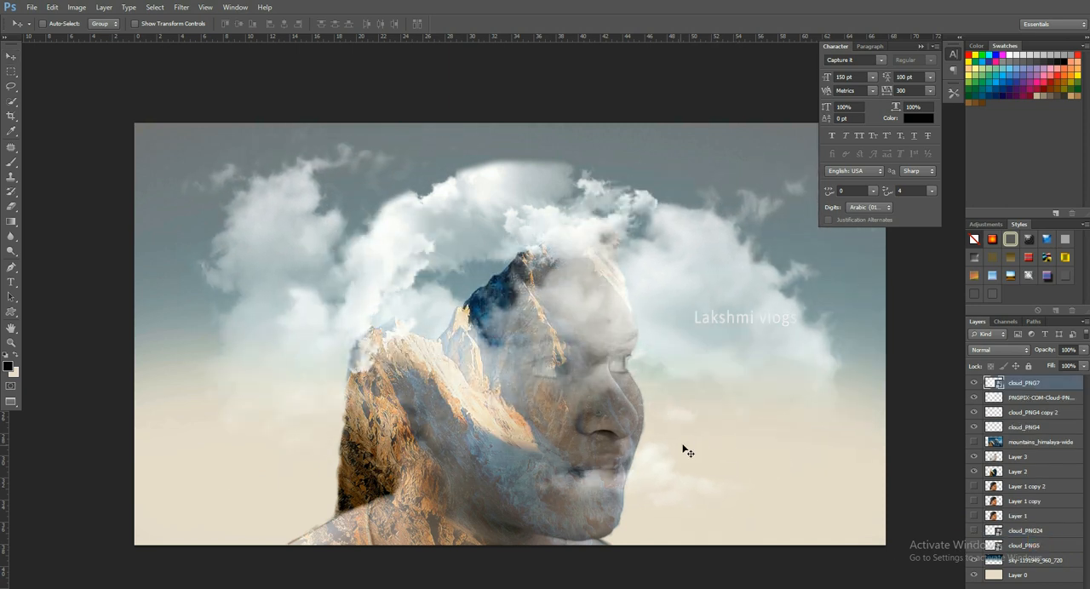
{"action": "key", "text": "ctrl+t"}
{"action": "left_click_drag", "start_coordinate": [870, 535], "coordinate": [712, 440]}
{"action": "left_click_drag", "start_coordinate": [664, 359], "coordinate": [884, 264]}
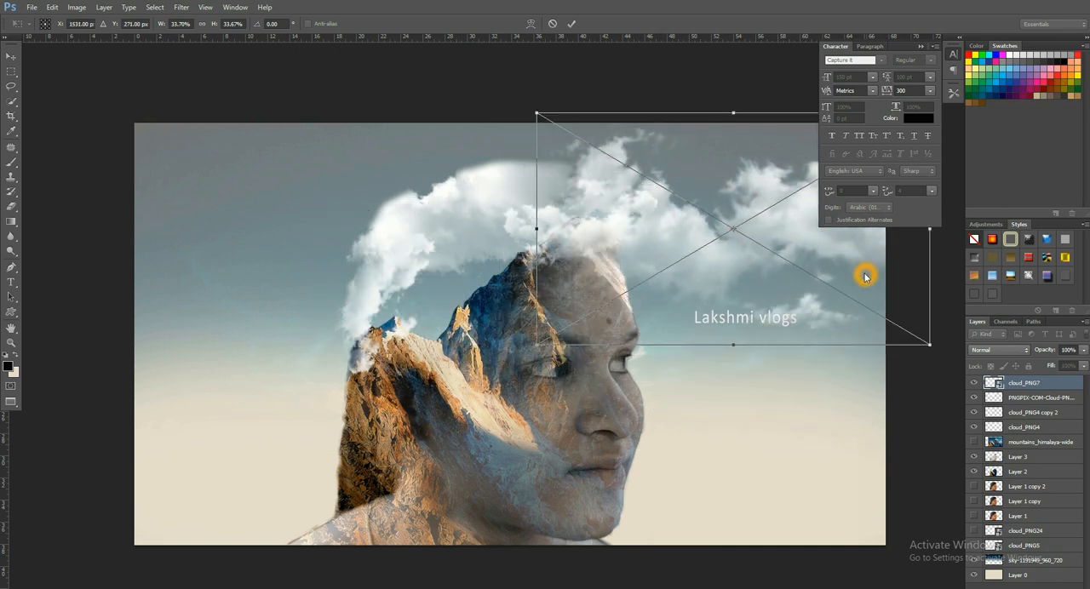
- Duplicate the scaled cloud_PNG7 layer twice and spread the clouds across the upper sky
{"action": "key", "text": "alt+space"}
{"action": "left_click", "coordinate": [774, 290]}
{"action": "left_click_drag", "start_coordinate": [536, 345], "coordinate": [508, 204]}
{"action": "key", "text": "Return"}
- Set the opacity of Layer 3, the desaturated portrait, to 100%
{"action": "left_click", "coordinate": [616, 417], "text": "ctrl"}
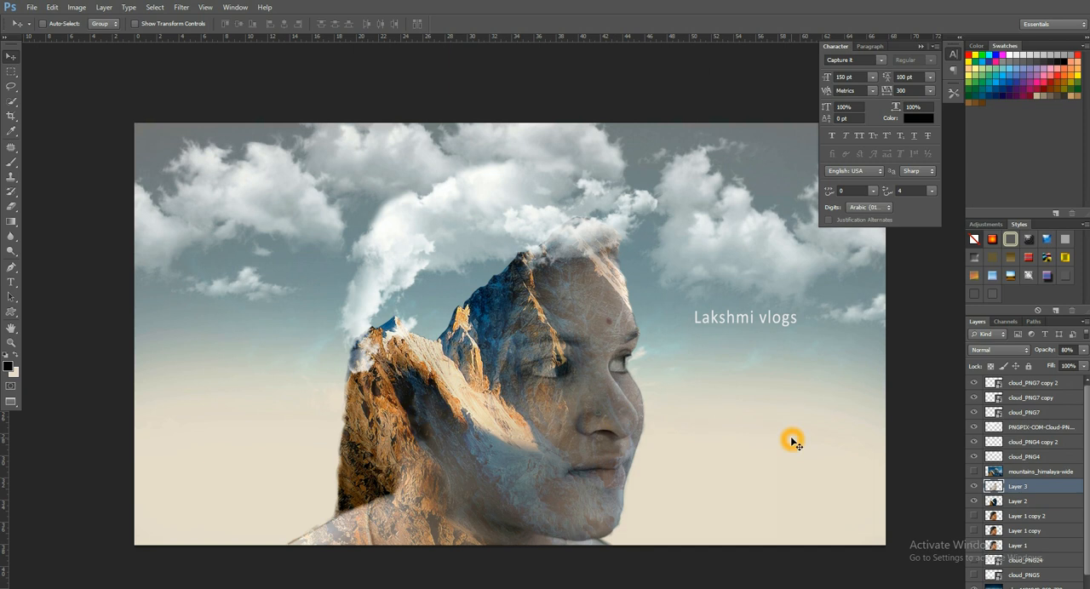
{"action": "key", "text": "9"}
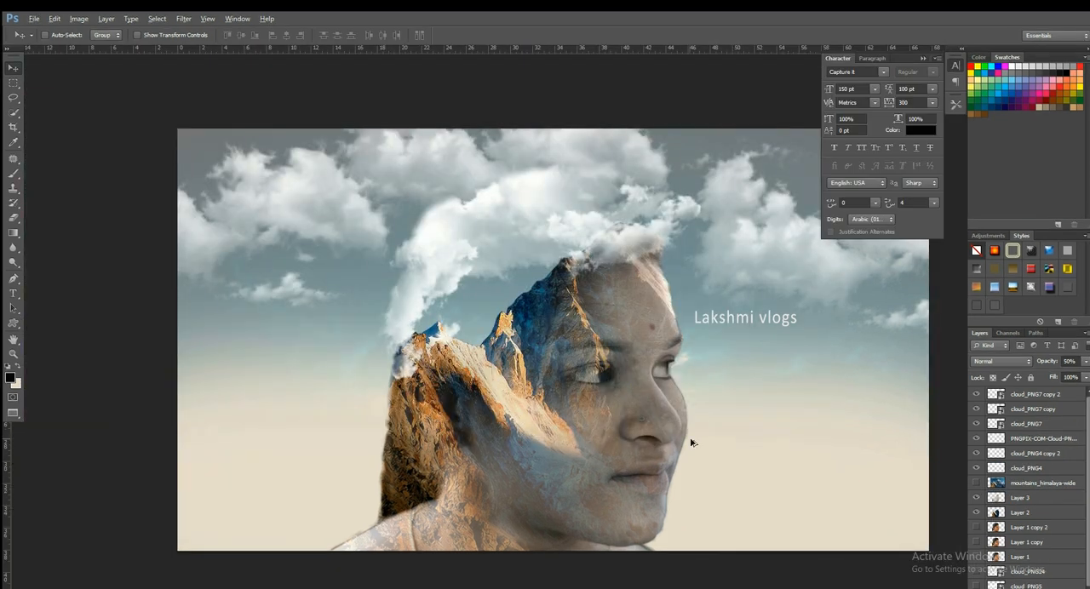
{"action": "key", "text": "ctrl+plus"}
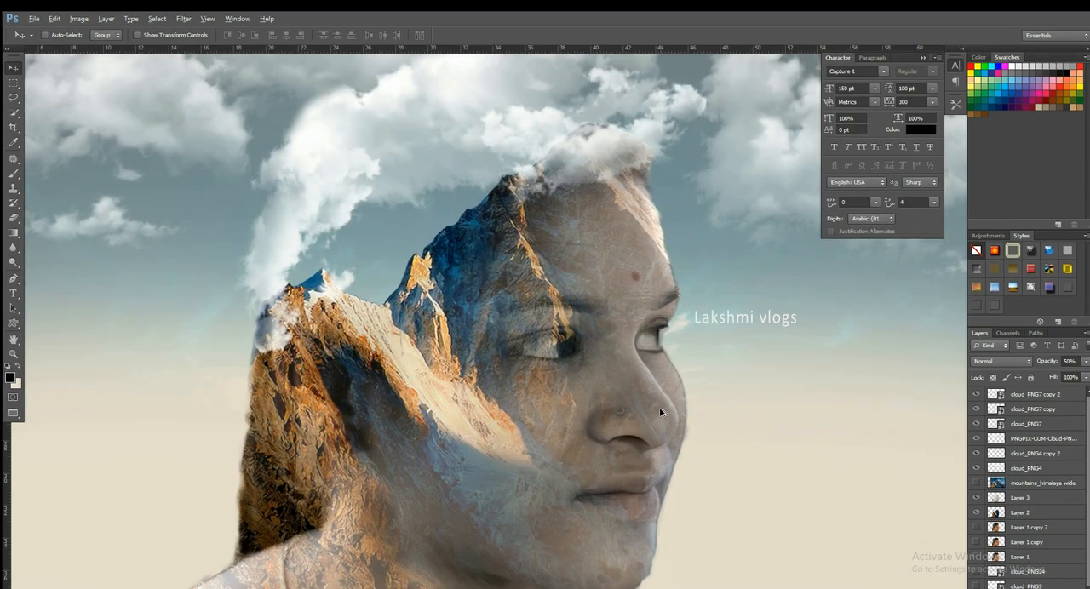
{"action": "key", "text": "0"}
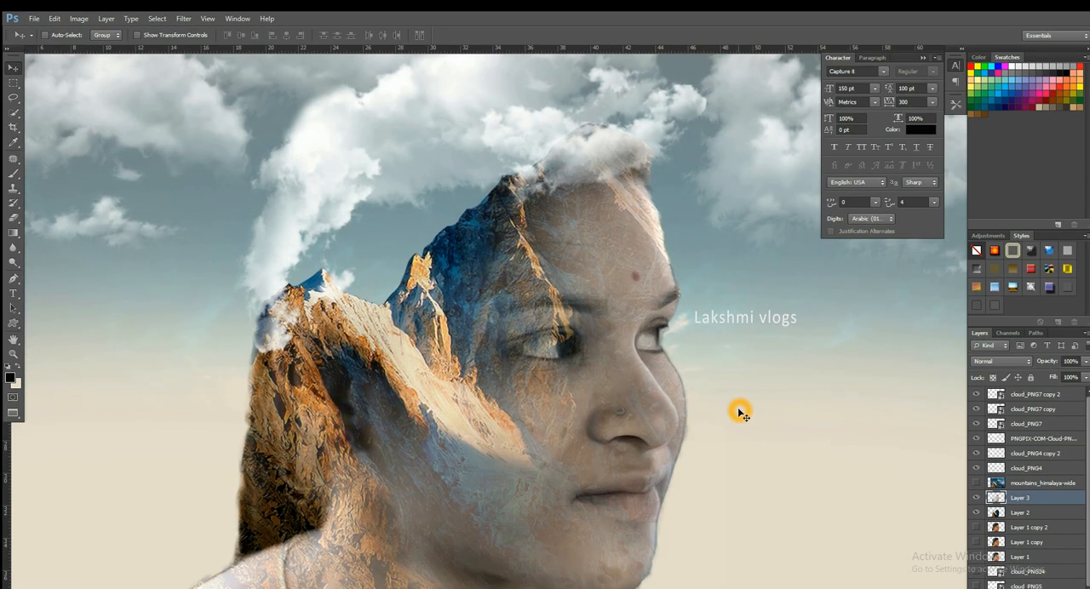
{"action": "scroll", "coordinate": [677, 420], "scroll_direction": "down", "scroll_amount": 4}
{"action": "scroll", "coordinate": [673, 422], "scroll_direction": "up", "scroll_amount": 2}
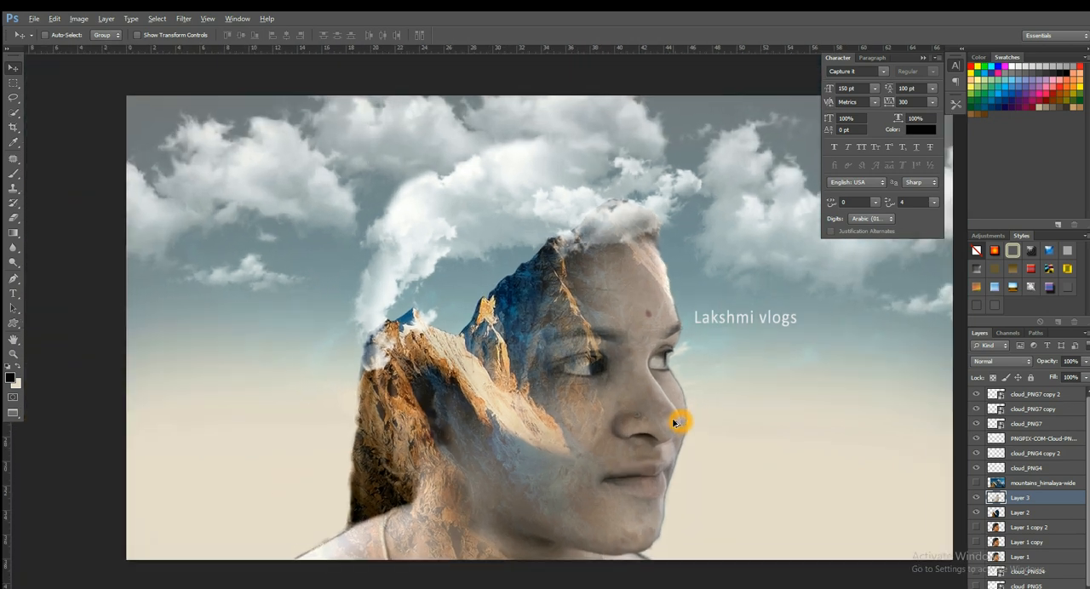
{"action": "left_click_drag", "start_coordinate": [668, 408], "coordinate": [662, 391]}
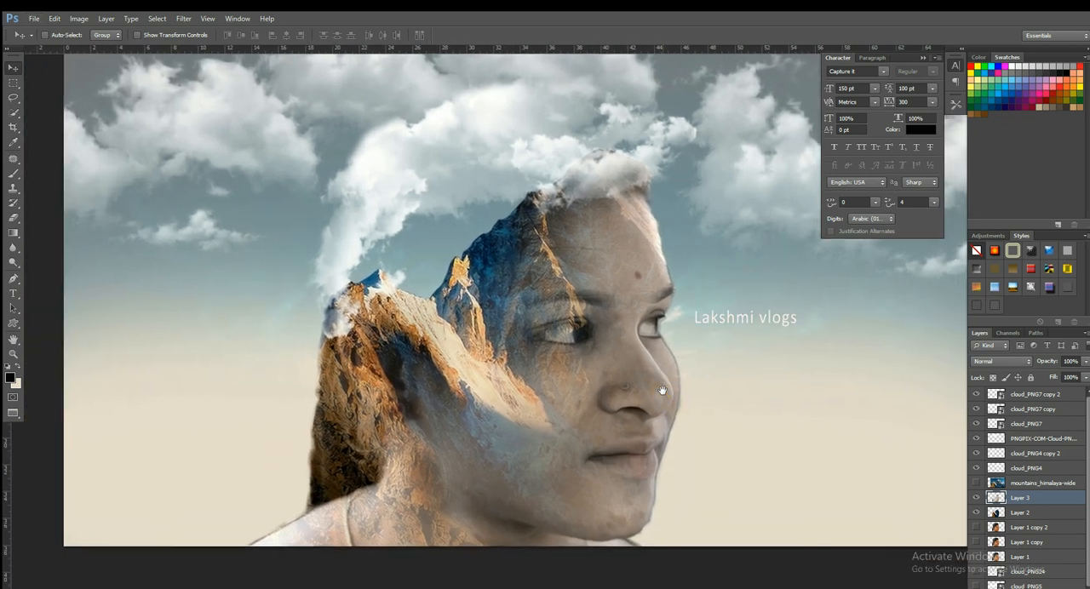
- Duplicate Layer 3 and erase the copy over the hair and mountains with the Eraser at 800 px and 100% opacity
{"action": "key", "text": "ctrl+j"}
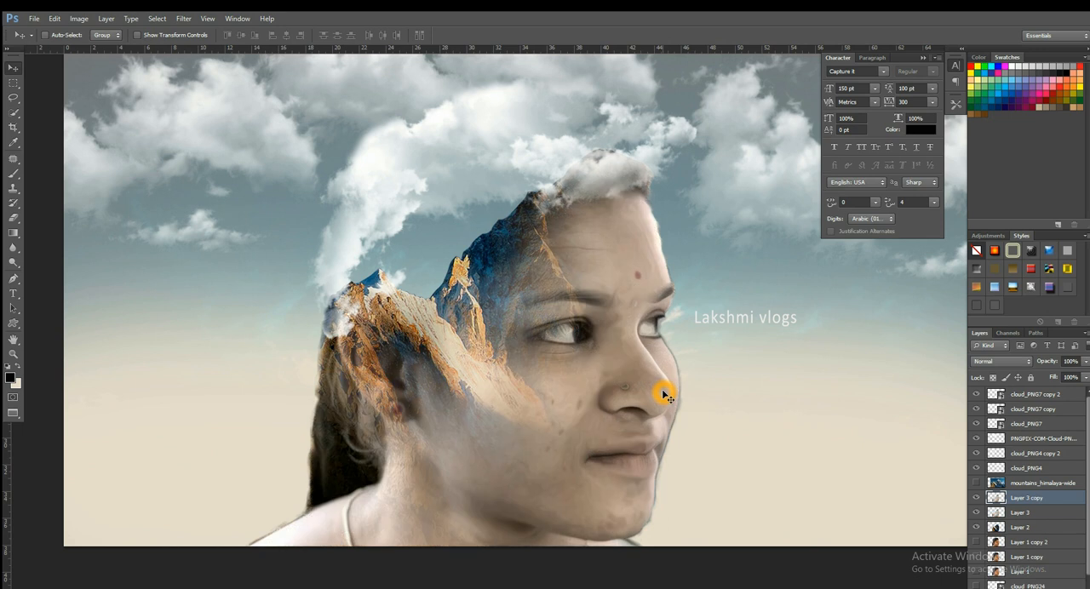
{"action": "scroll", "coordinate": [662, 389], "scroll_direction": "down", "scroll_amount": 1}
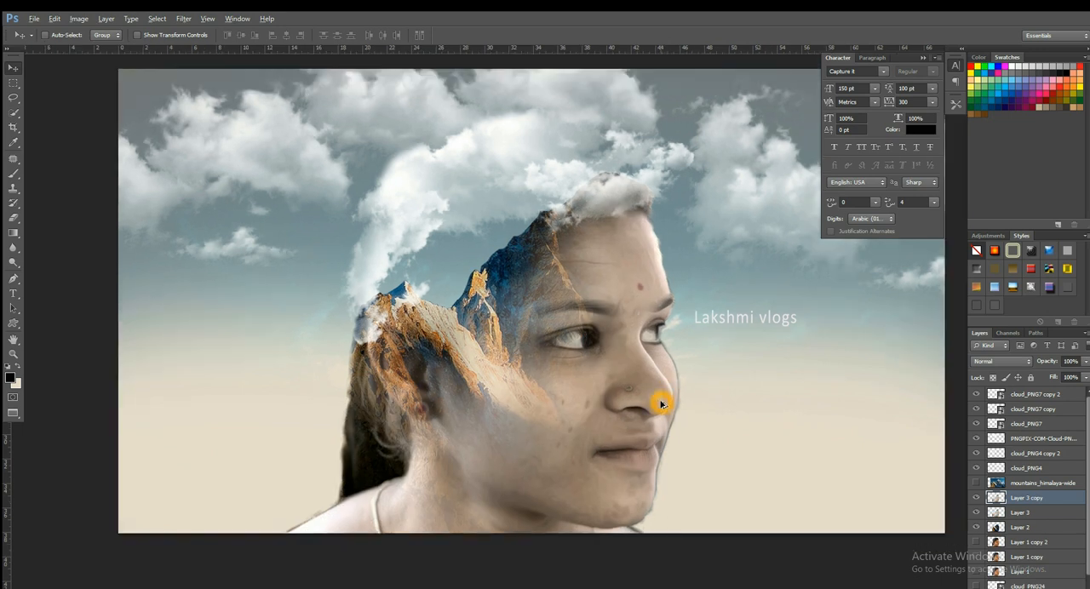
{"action": "left_click_drag", "start_coordinate": [643, 412], "coordinate": [596, 412]}
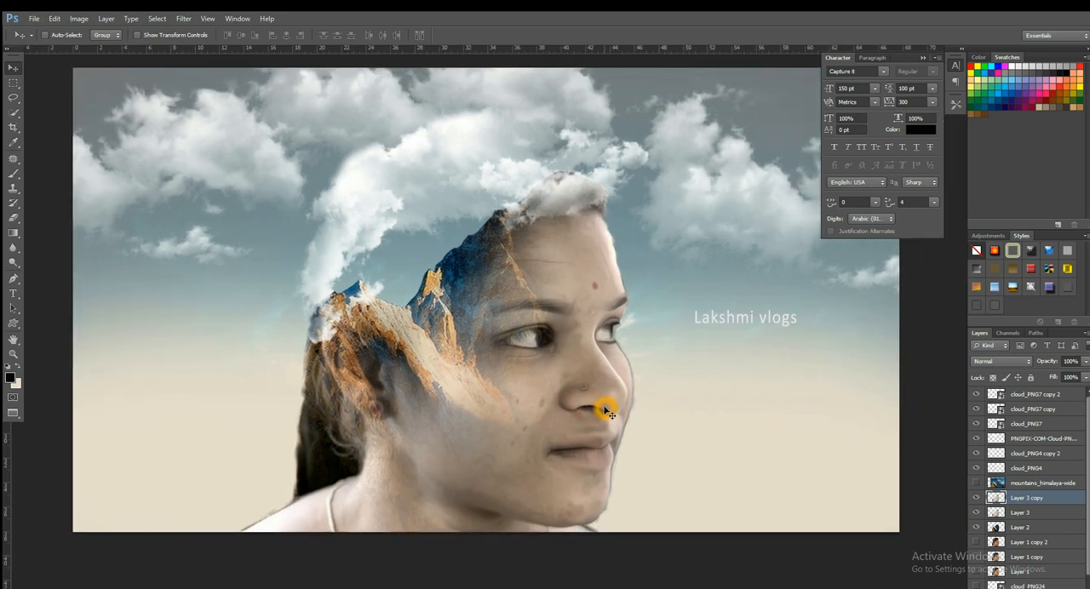
{"action": "key", "text": "e"}
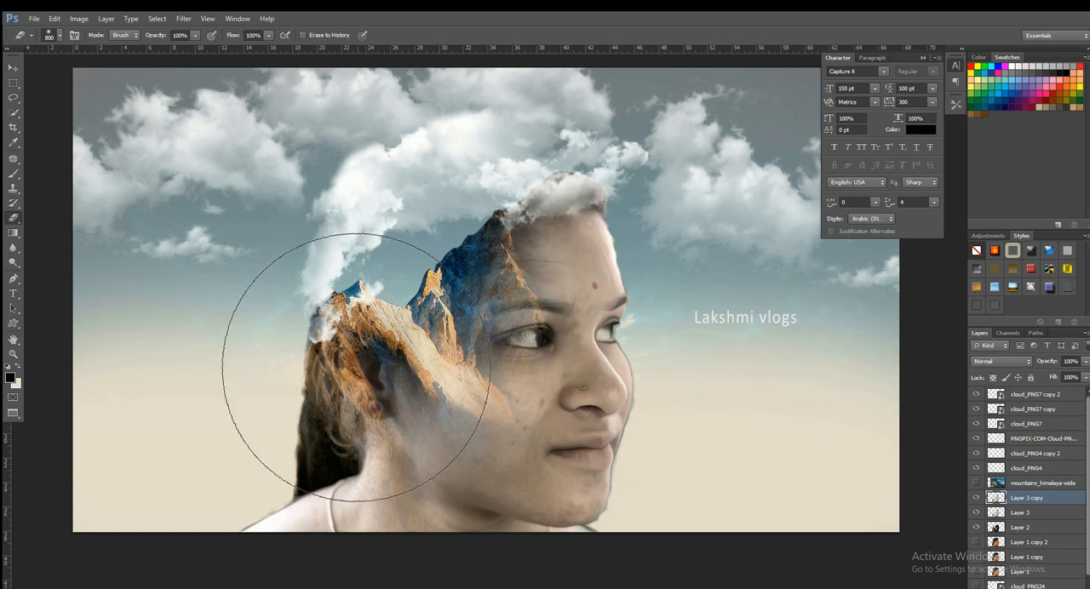
{"action": "left_click", "coordinate": [357, 368]}
- Examine the blend of the face, mountains and clouds up close and across the whole composition
{"action": "key", "text": "v"}
{"action": "mouse_move", "coordinate": [572, 338]}
{"action": "left_mouse_down"}
{"action": "mouse_move", "coordinate": [572, 364]}
{"action": "mouse_move", "coordinate": [555, 366]}
{"action": "left_mouse_up"}
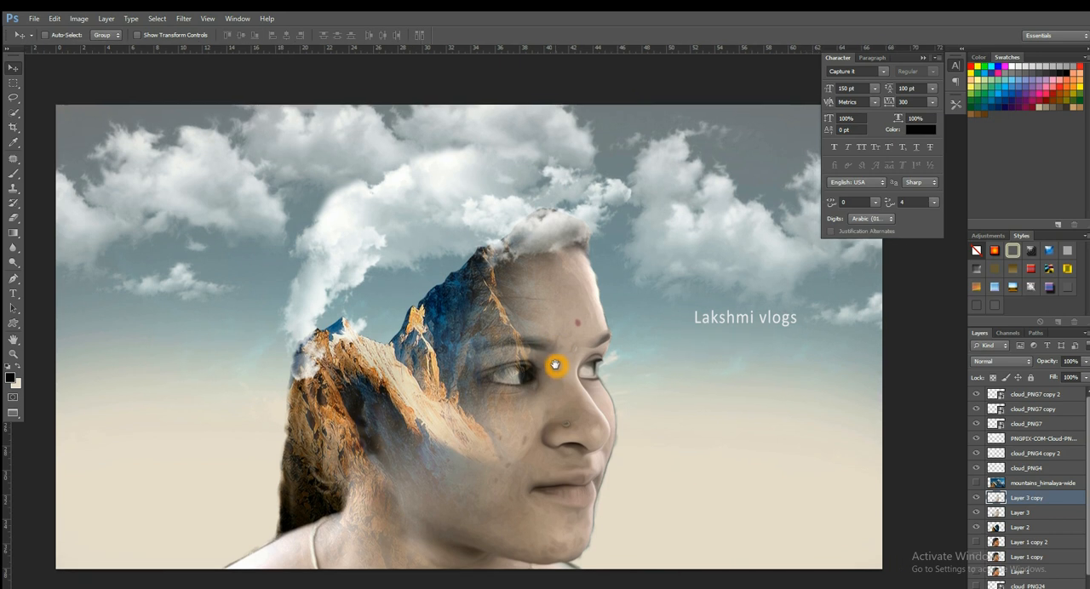
{"action": "left_click", "coordinate": [618, 475], "text": "ctrl"}
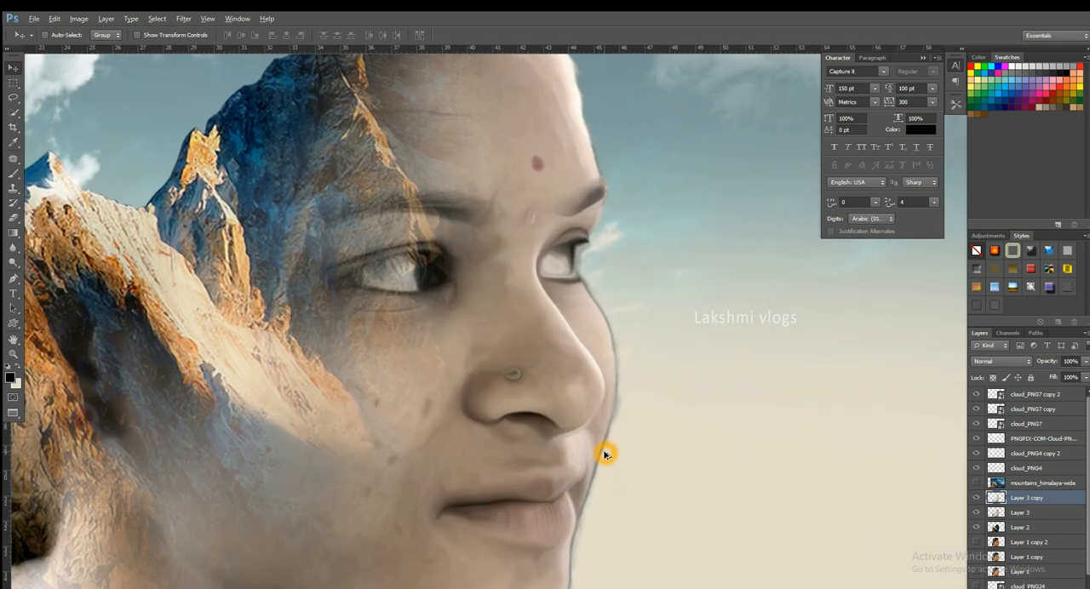
{"action": "left_click", "coordinate": [603, 452], "text": "ctrl"}
{"action": "left_click", "coordinate": [596, 457], "text": "alt"}
{"action": "left_click", "coordinate": [596, 456], "text": "alt"}
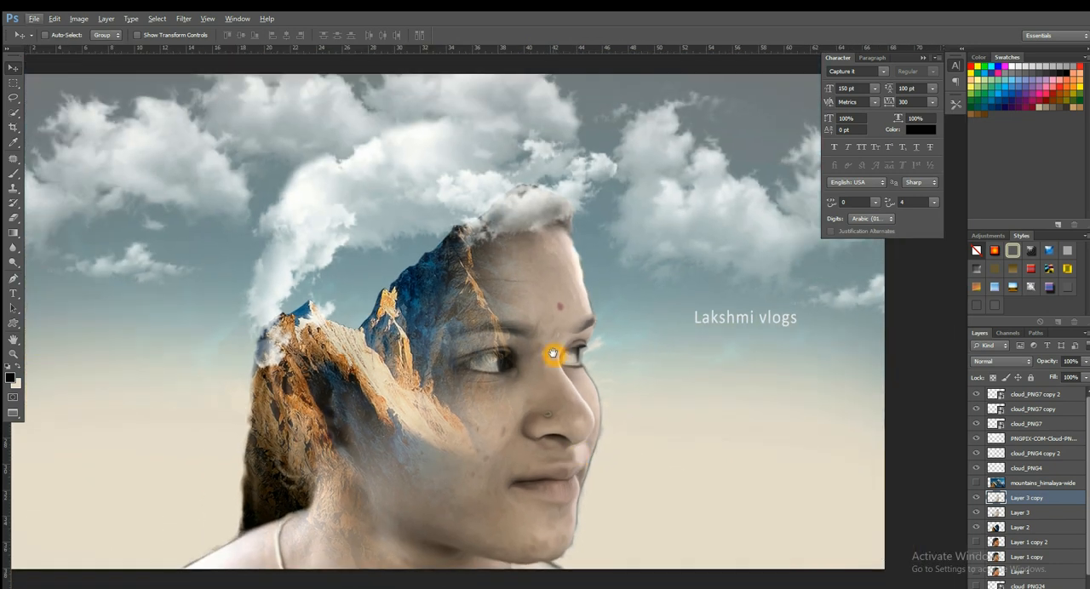
{"action": "mouse_move", "coordinate": [553, 355]}
{"action": "left_mouse_down"}
{"action": "mouse_move", "coordinate": [599, 348]}
{"action": "mouse_move", "coordinate": [593, 361]}
{"action": "left_mouse_up"}
{"action": "key", "text": "b"}
{"action": "scroll", "coordinate": [604, 360], "scroll_direction": "down", "scroll_amount": 1}
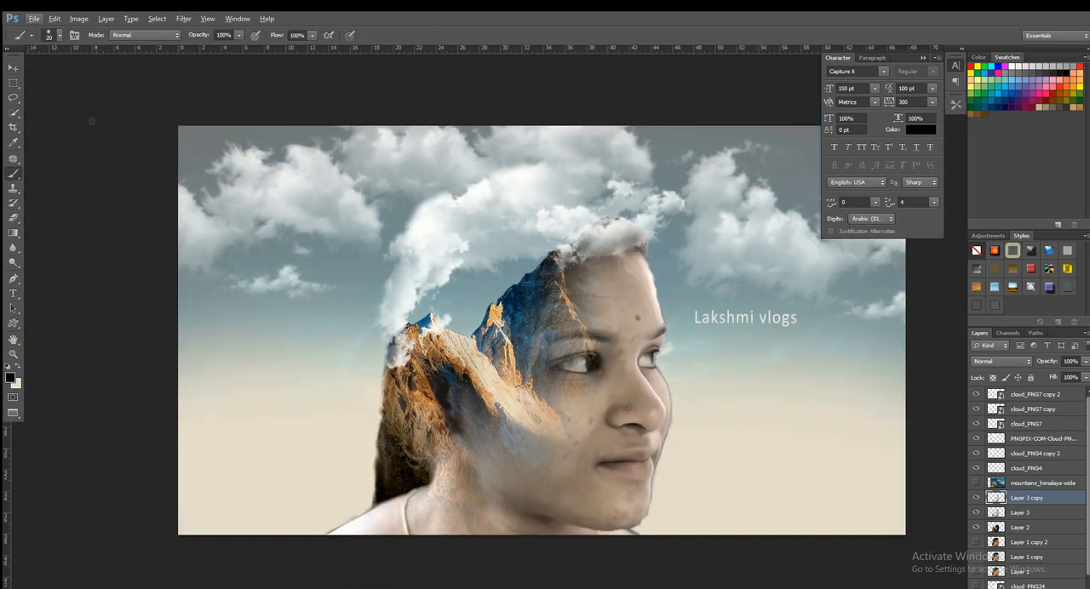
{"action": "left_click", "coordinate": [13, 68]}
{"action": "left_click_drag", "start_coordinate": [660, 380], "coordinate": [610, 387]}
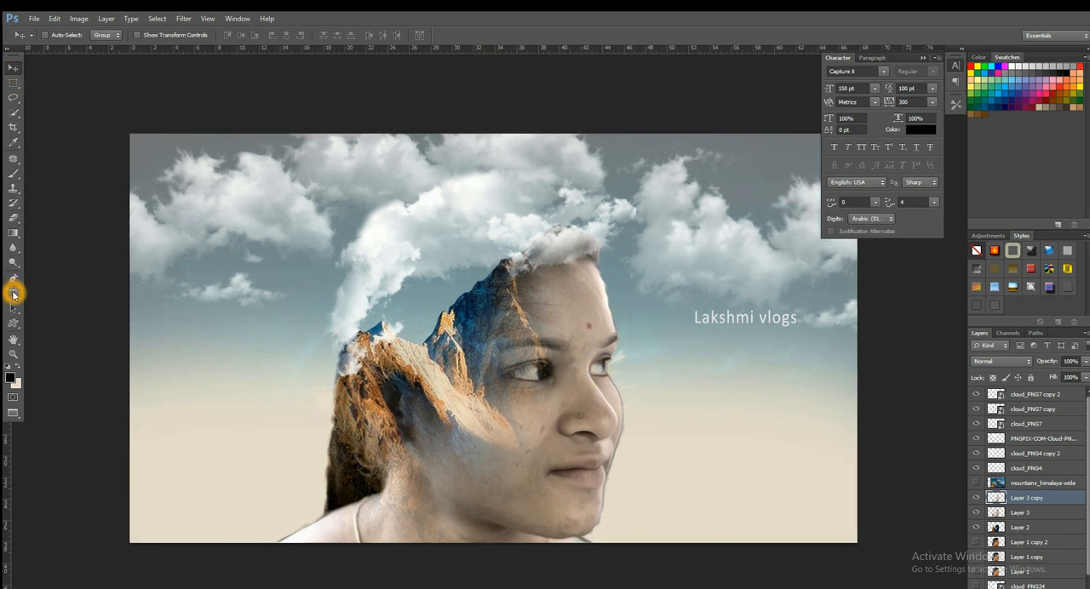
{"action": "key", "text": "space"}
{"action": "left_click_drag", "start_coordinate": [629, 343], "coordinate": [620, 339]}
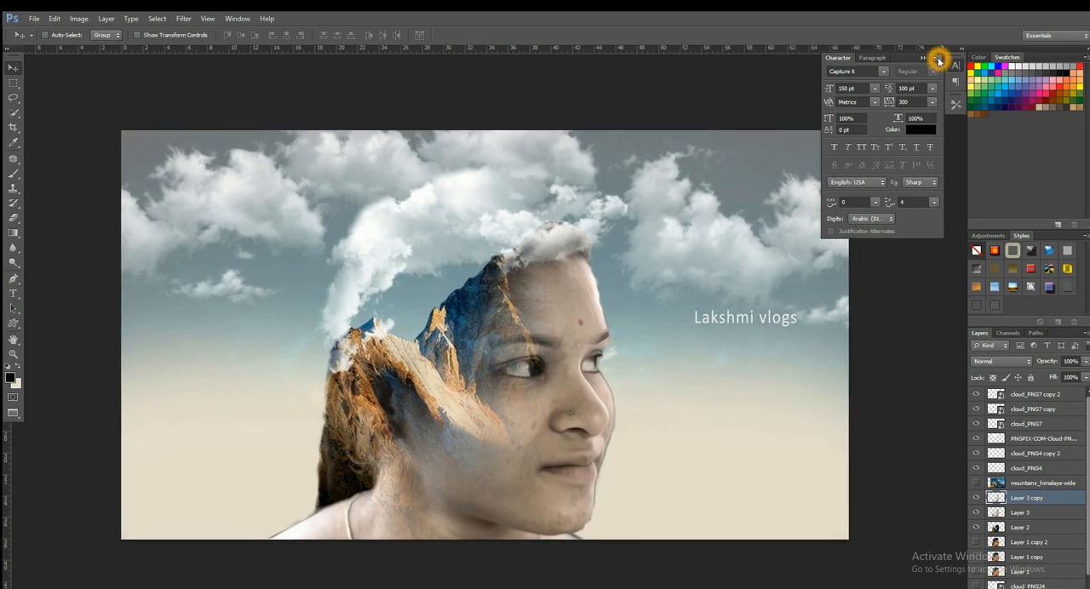
- Close the Character and Paragraph panels to clear the view of the canvas
{"action": "left_click", "coordinate": [938, 60]}
{"action": "left_click", "coordinate": [981, 270]}
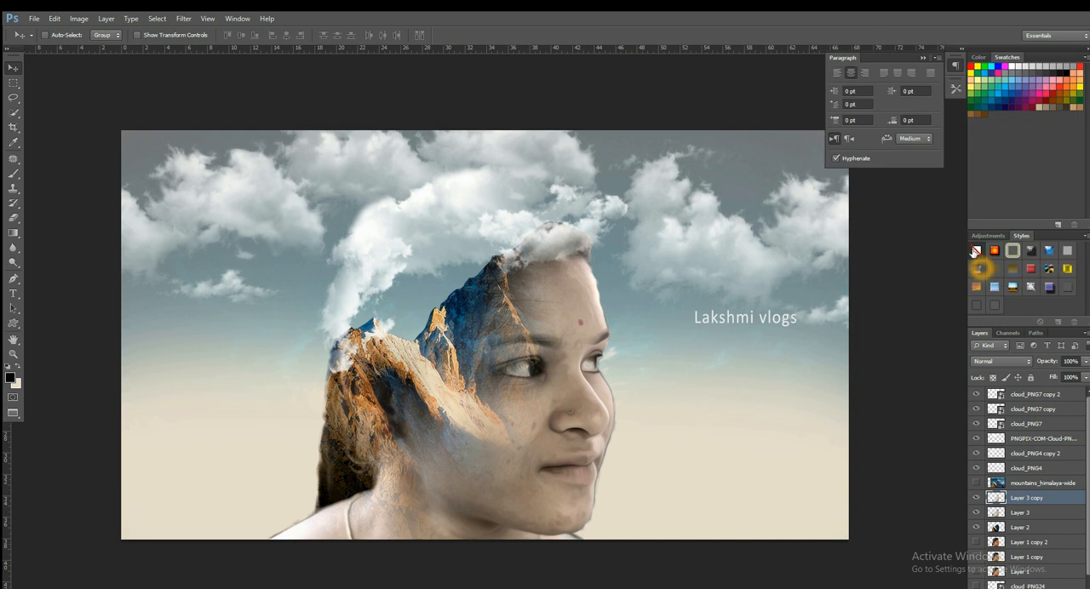
{"action": "left_click", "coordinate": [938, 58]}
{"action": "left_click", "coordinate": [976, 145]}
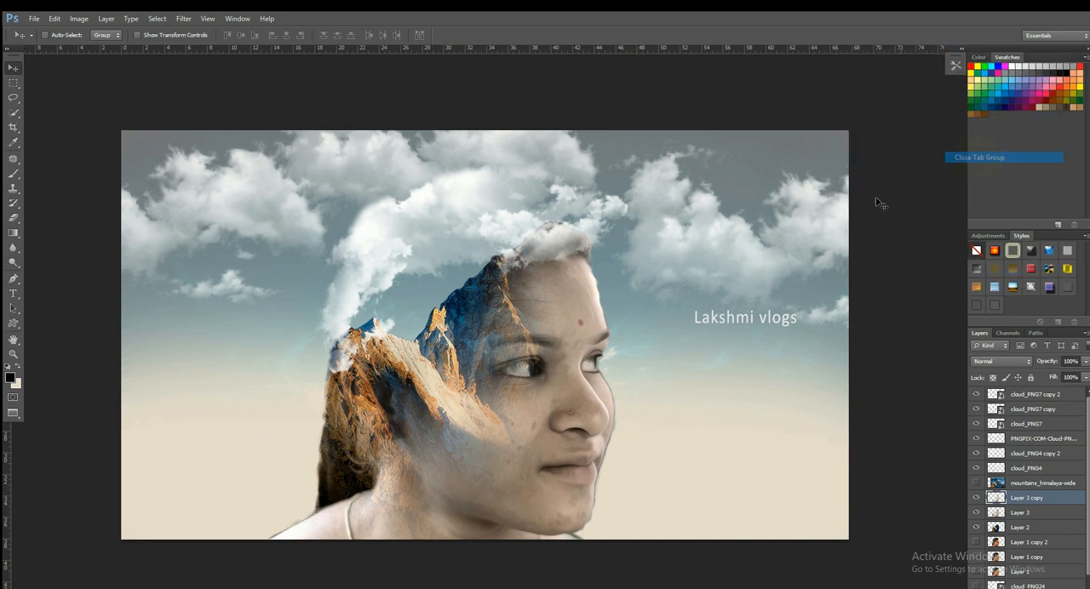
- Erase more of Layer 3 copy over the cheek and neck with the 800 px Eraser to reveal the mountain texture
{"action": "key", "text": "space"}
{"action": "left_click_drag", "start_coordinate": [689, 319], "coordinate": [693, 317]}
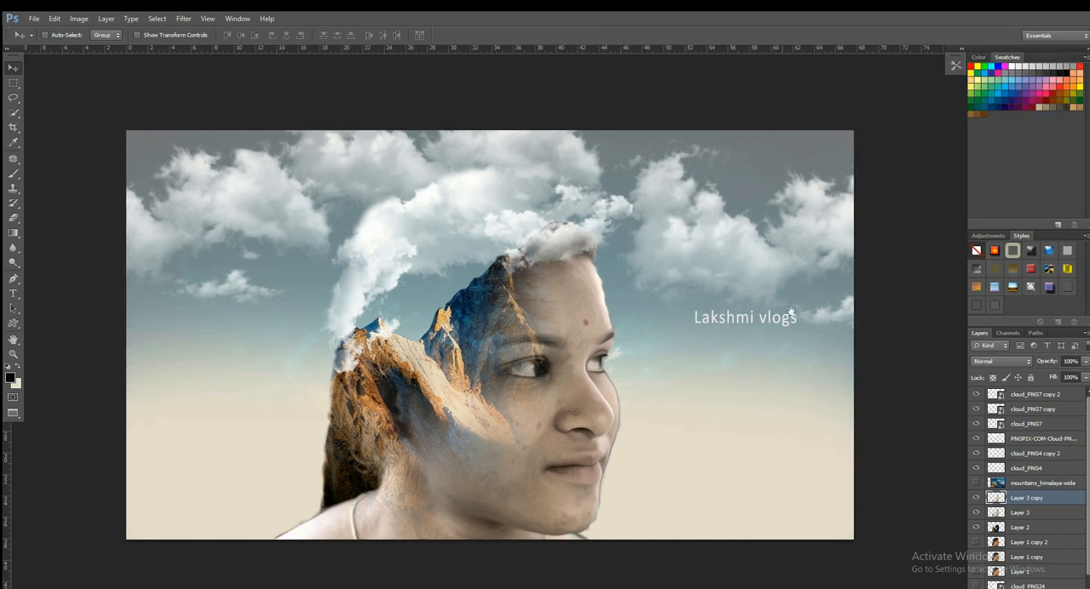
{"action": "left_click", "coordinate": [891, 217]}
{"action": "scroll", "coordinate": [562, 275], "scroll_direction": "down", "scroll_amount": 6}
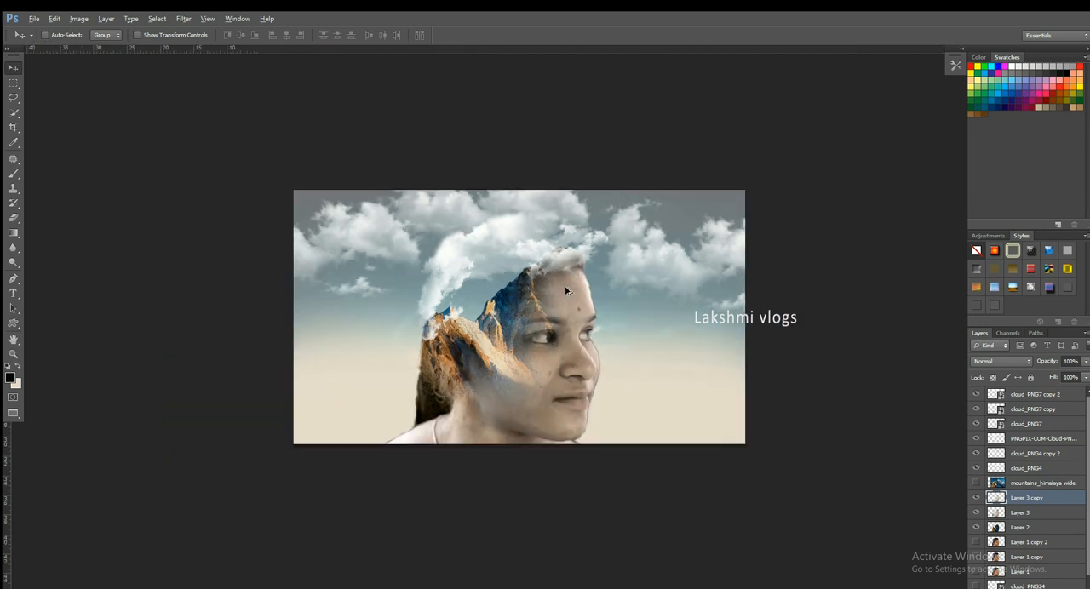
{"action": "scroll", "coordinate": [723, 323], "scroll_direction": "up", "scroll_amount": 1}
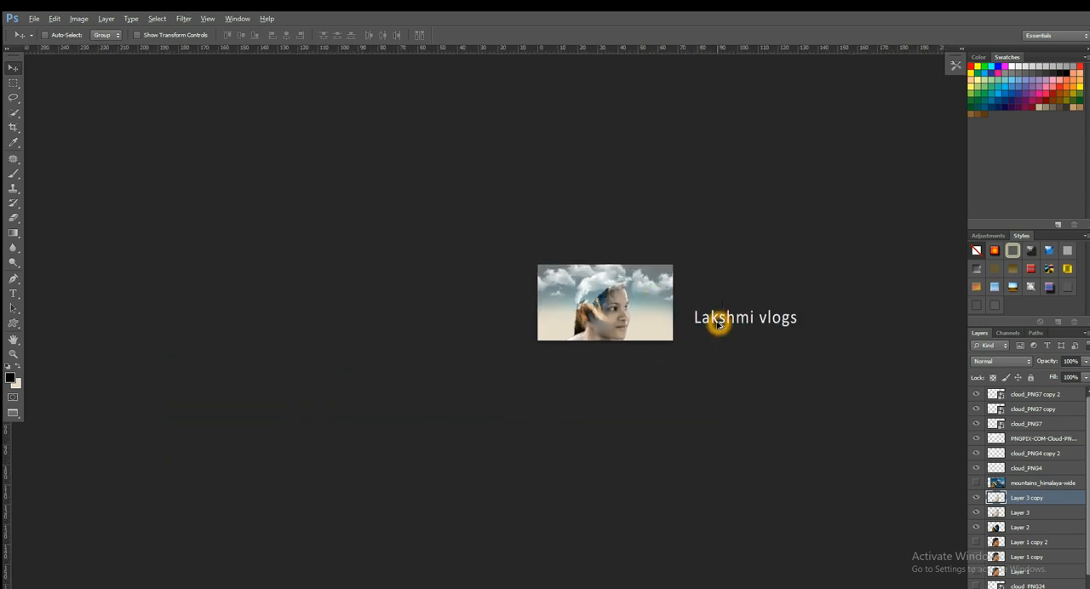
{"action": "scroll", "coordinate": [617, 312], "scroll_direction": "up", "scroll_amount": 5}
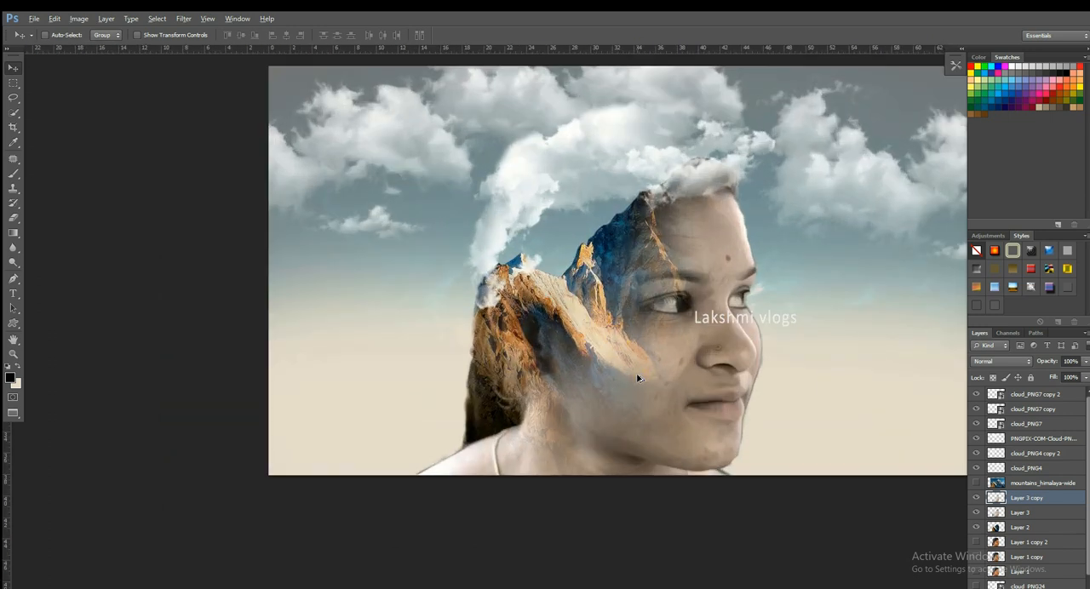
{"action": "key", "text": "e"}
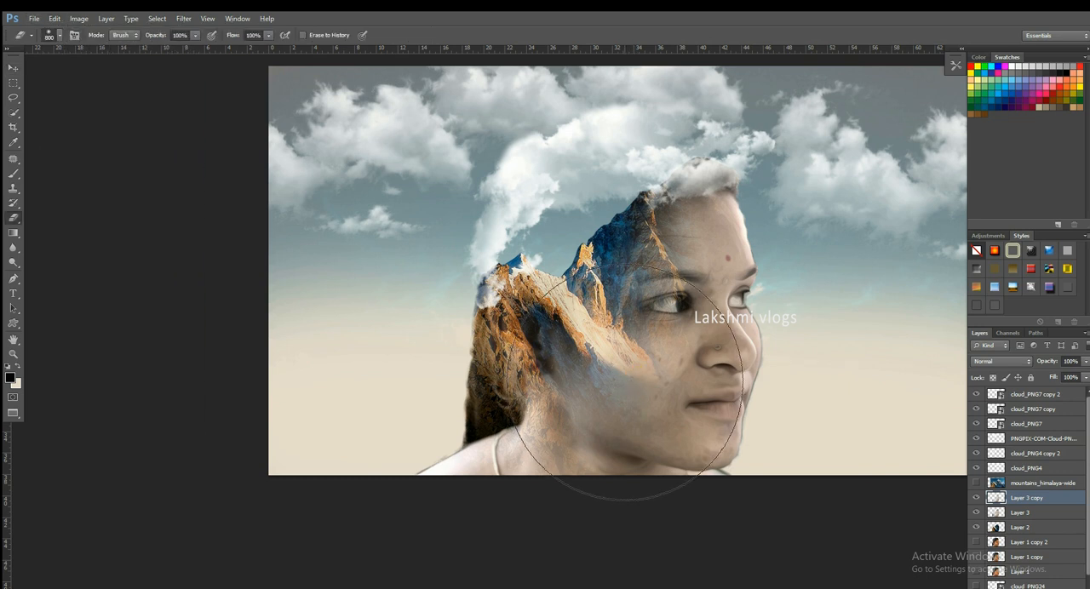
{"action": "left_click", "coordinate": [666, 280]}
{"action": "left_click", "coordinate": [655, 280]}
{"action": "key", "text": "v"}
- Set the opacity of cloud_PNG4, the cloud over the top of the forehead, to 70%
{"action": "left_click_drag", "start_coordinate": [725, 296], "coordinate": [589, 320]}
{"action": "key", "text": "ctrl+r"}
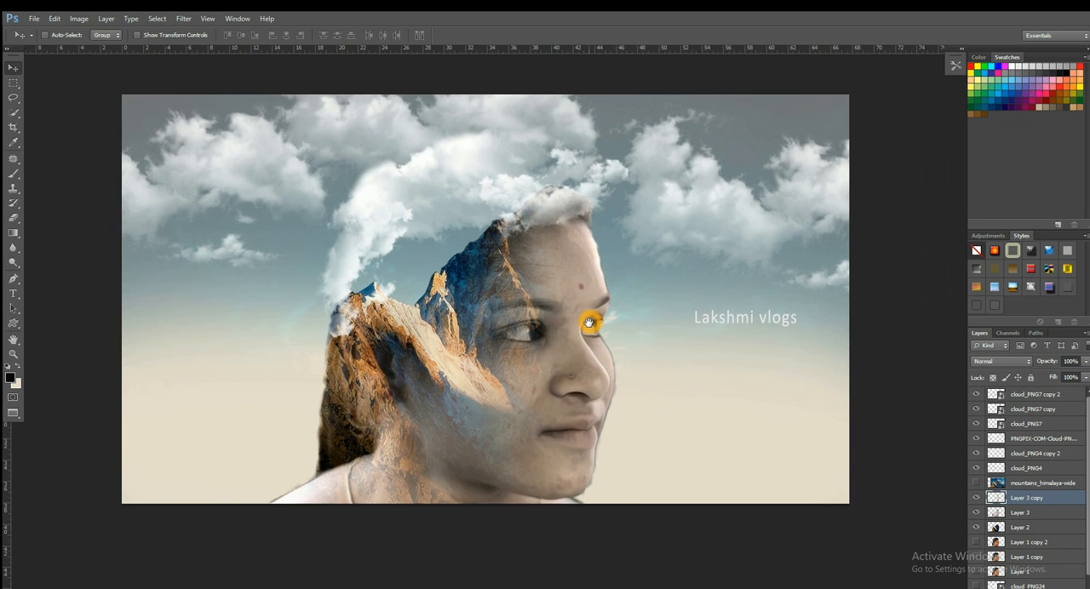
{"action": "scroll", "coordinate": [685, 329], "scroll_direction": "down", "scroll_amount": 2}
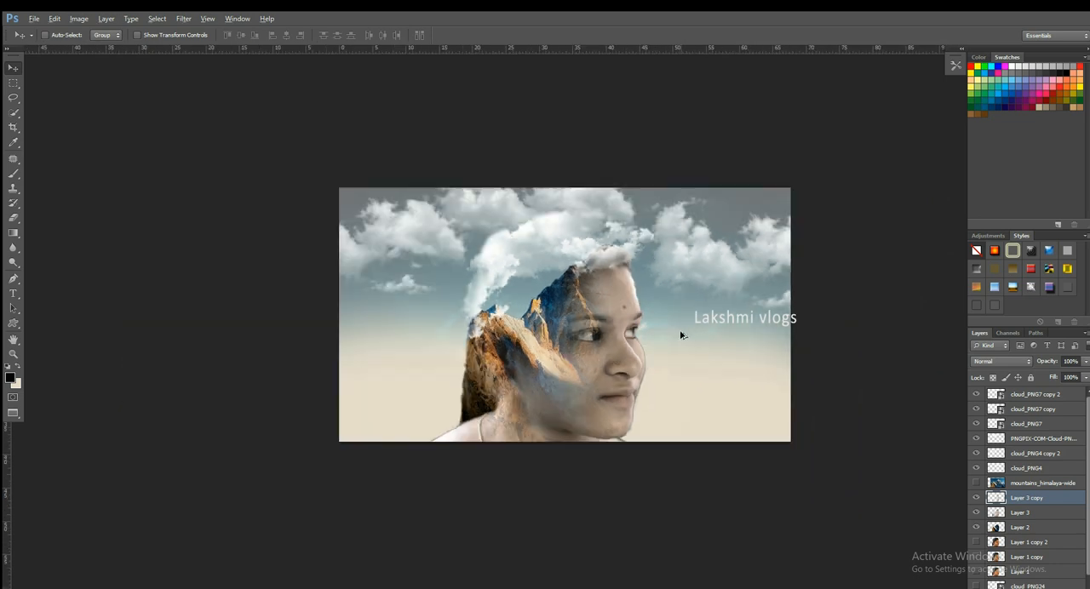
{"action": "scroll", "coordinate": [602, 294], "scroll_direction": "up", "scroll_amount": 2}
{"action": "left_click", "coordinate": [611, 226], "text": "ctrl"}
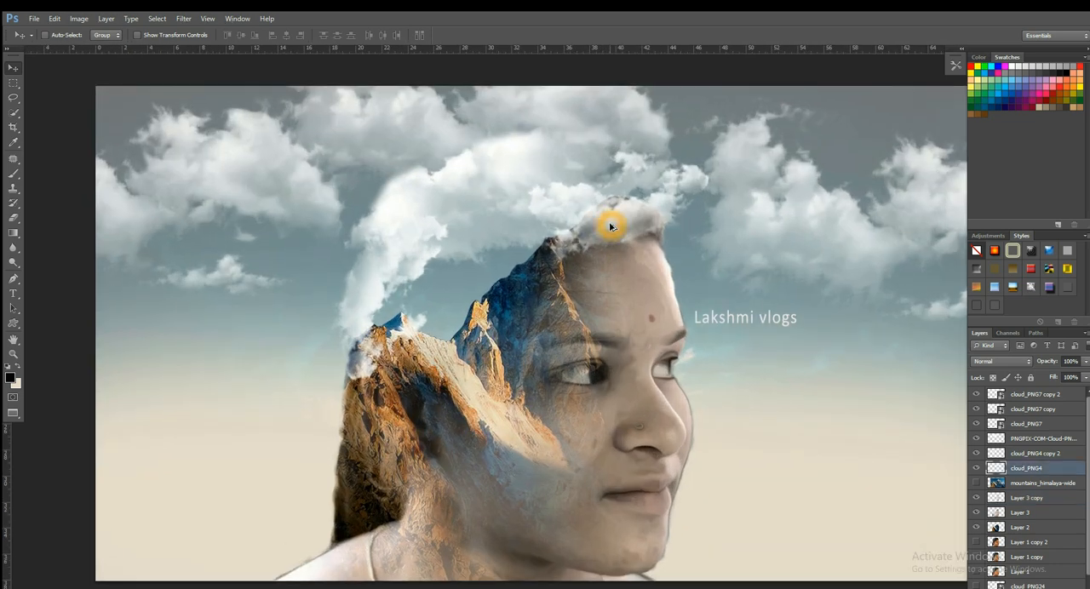
{"action": "key", "text": "5"}
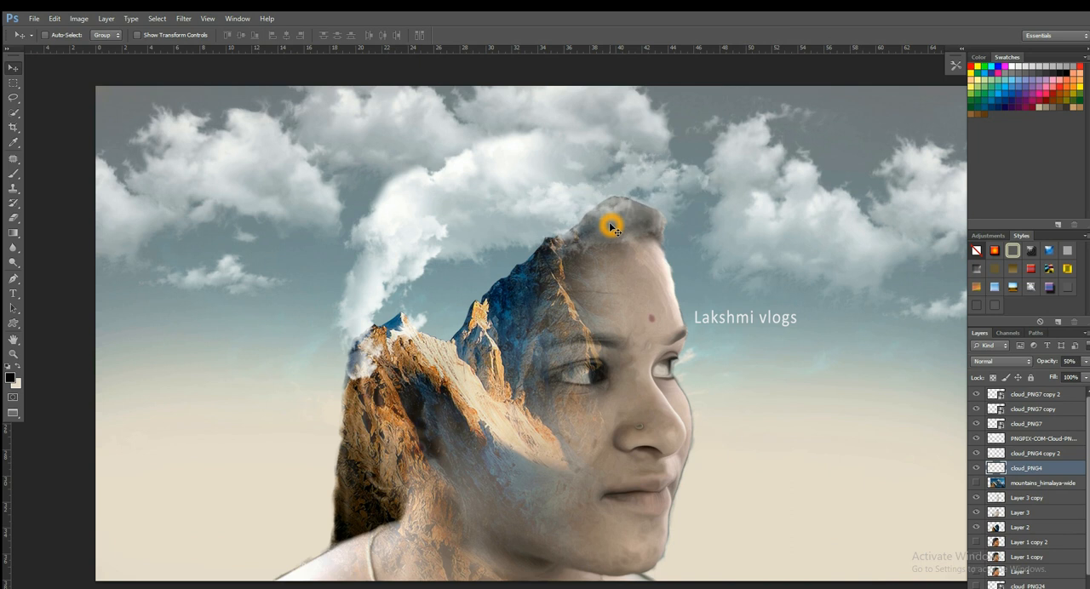
{"action": "key", "text": "7"}
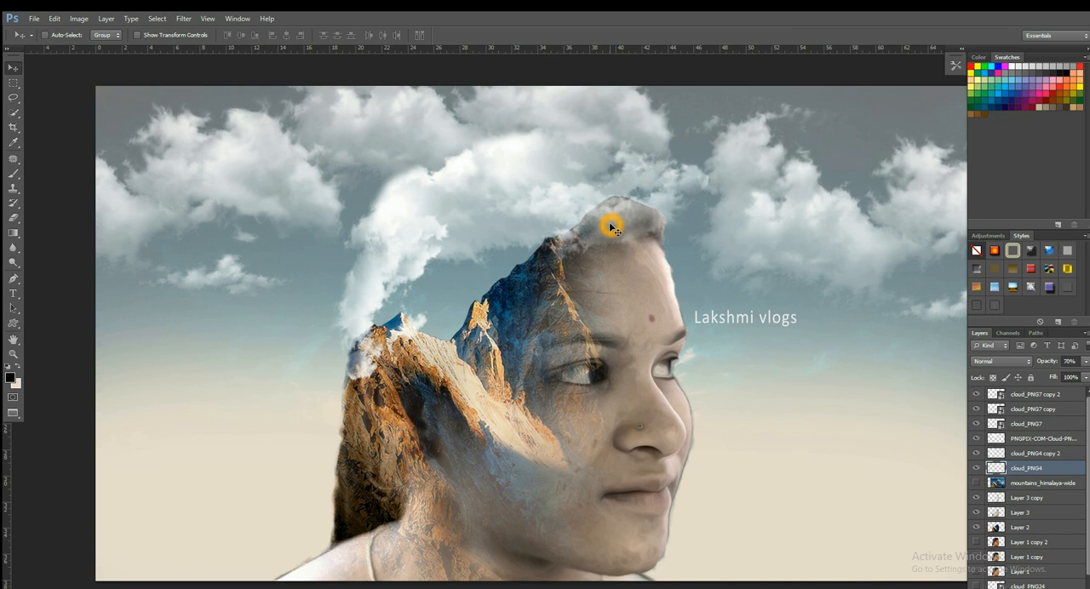
- Erase Layer 3 over the top of the head with the Eraser at 300 px to reveal the mountain peak
{"action": "left_click", "coordinate": [641, 283], "text": "ctrl"}
{"action": "key", "text": "e"}
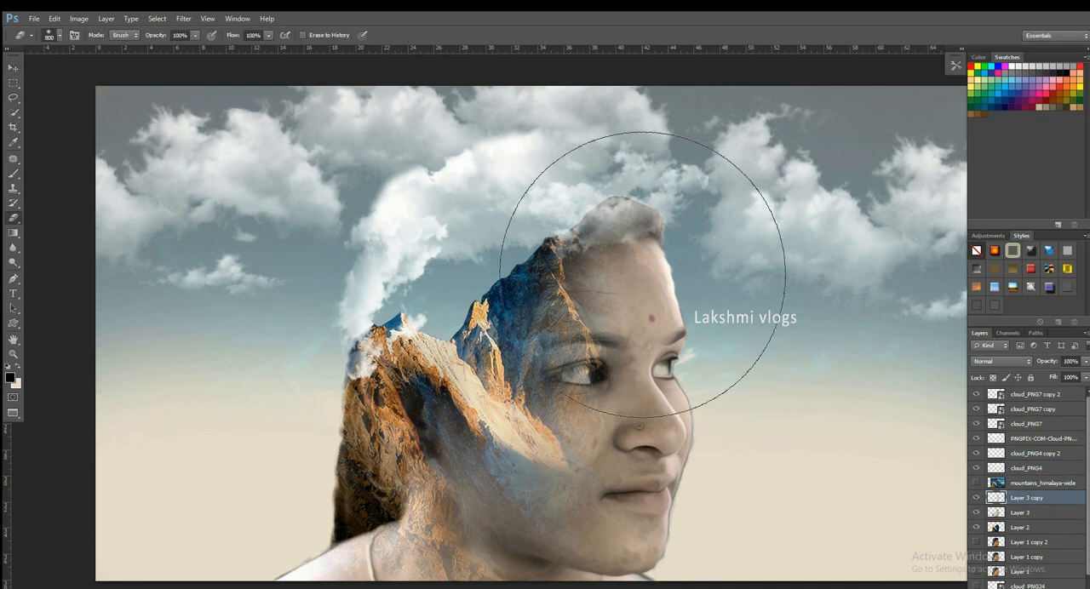
{"action": "key", "text": "bracketleft"}
{"action": "key", "text": "bracketleft"}
{"action": "key", "text": "bracketleft"}
{"action": "key", "text": "bracketleft"}
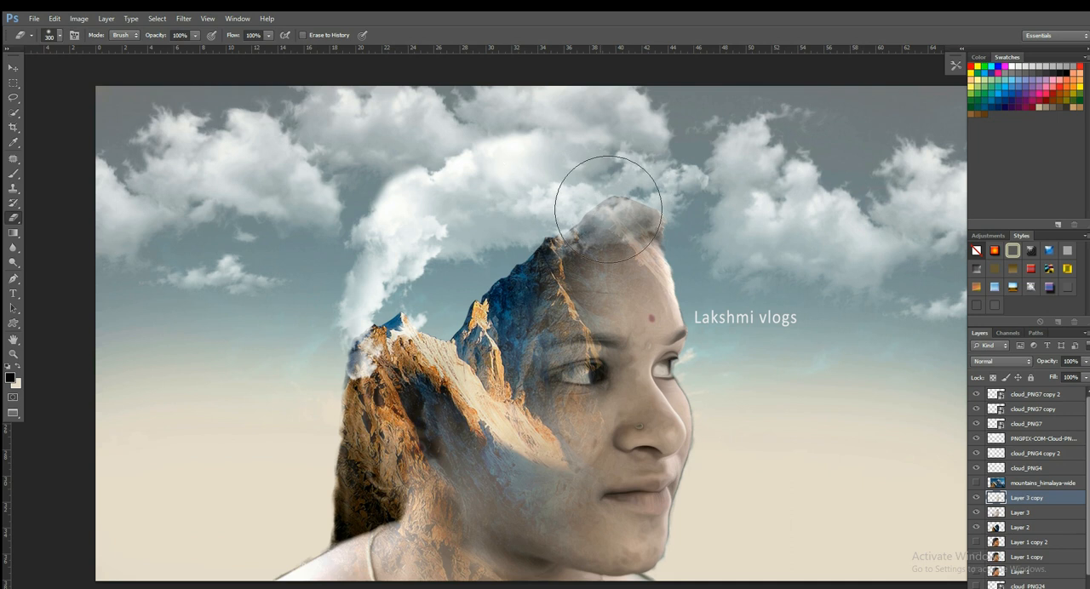
{"action": "left_click", "coordinate": [1041, 516]}
{"action": "left_click_drag", "start_coordinate": [681, 207], "coordinate": [474, 219]}
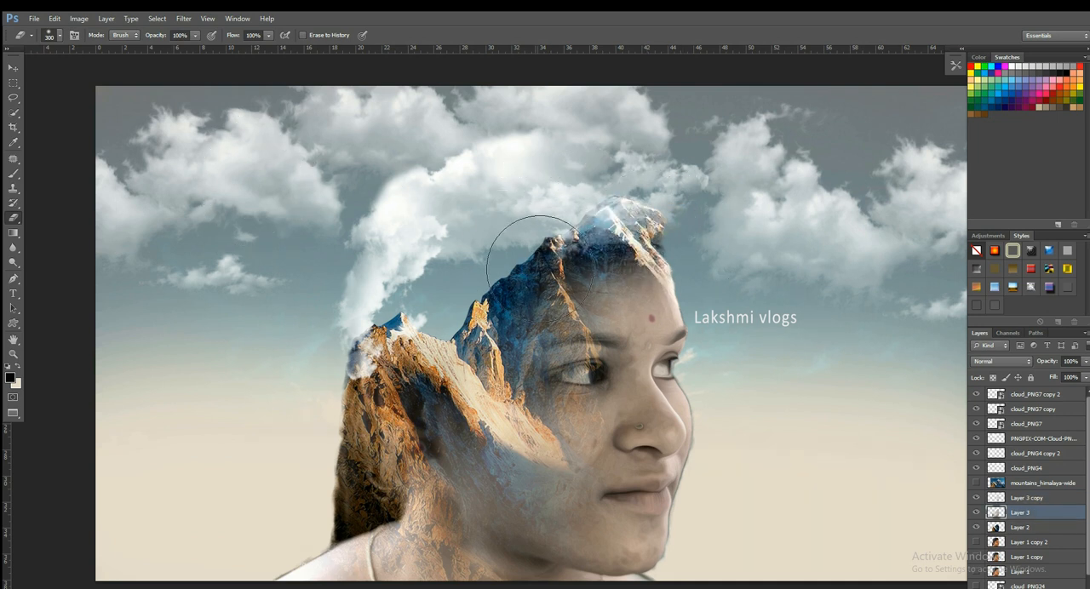
{"action": "key", "text": "v"}
- Save the composition as a copy in Photoshop format with layers in the Photo Edit folder
{"action": "scroll", "coordinate": [631, 336], "scroll_direction": "down", "scroll_amount": 1}
{"action": "scroll", "coordinate": [631, 336], "scroll_direction": "down", "scroll_amount": 1}
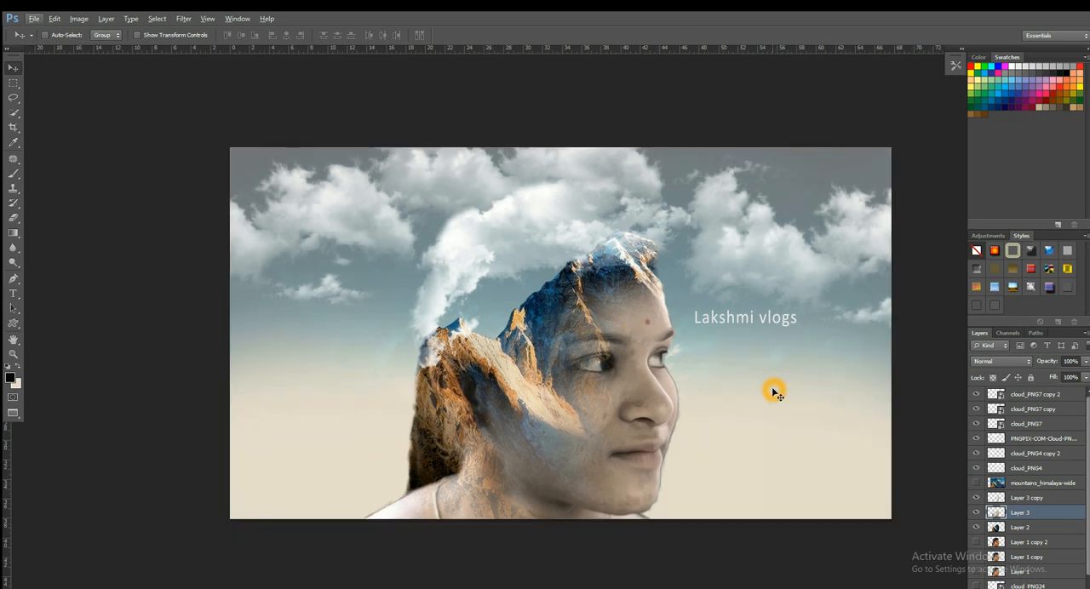
{"action": "scroll", "coordinate": [766, 401], "scroll_direction": "down", "scroll_amount": 2}
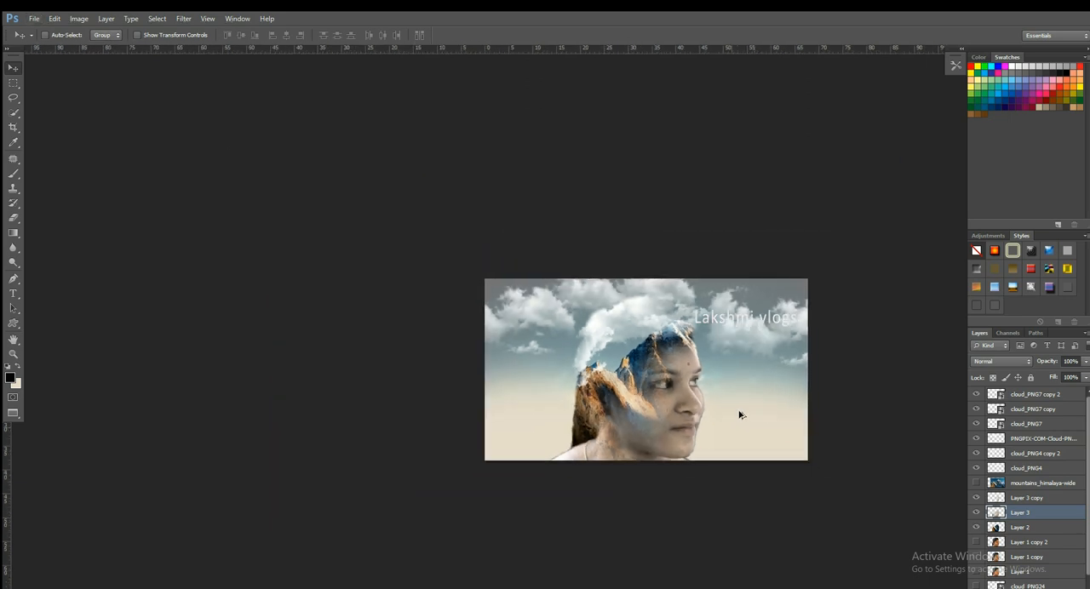
{"action": "scroll", "coordinate": [754, 423], "scroll_direction": "up", "scroll_amount": 3}
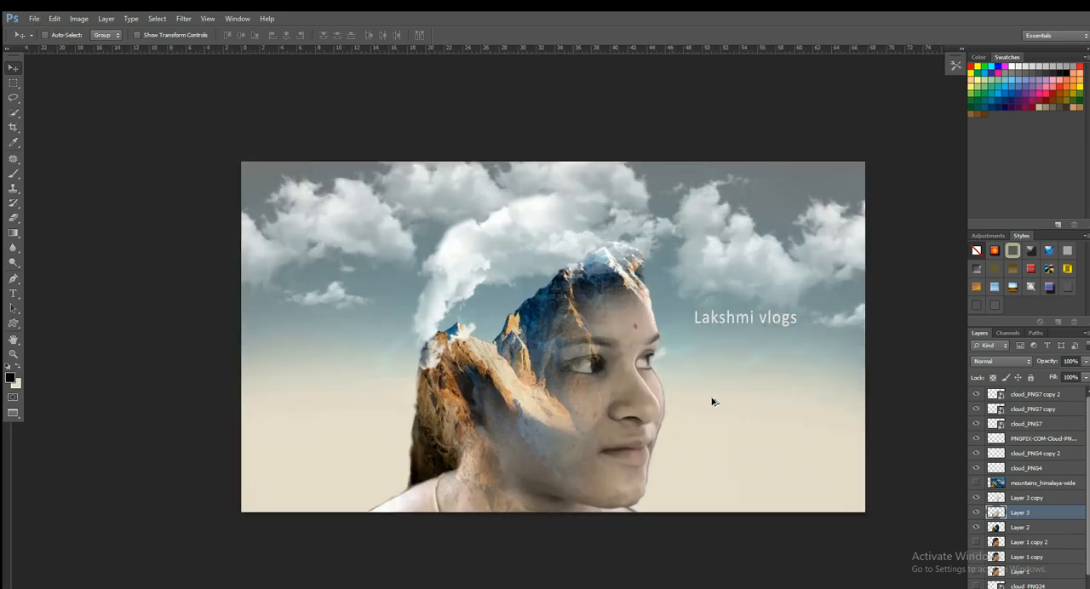
{"action": "left_click_drag", "start_coordinate": [646, 344], "coordinate": [615, 351]}
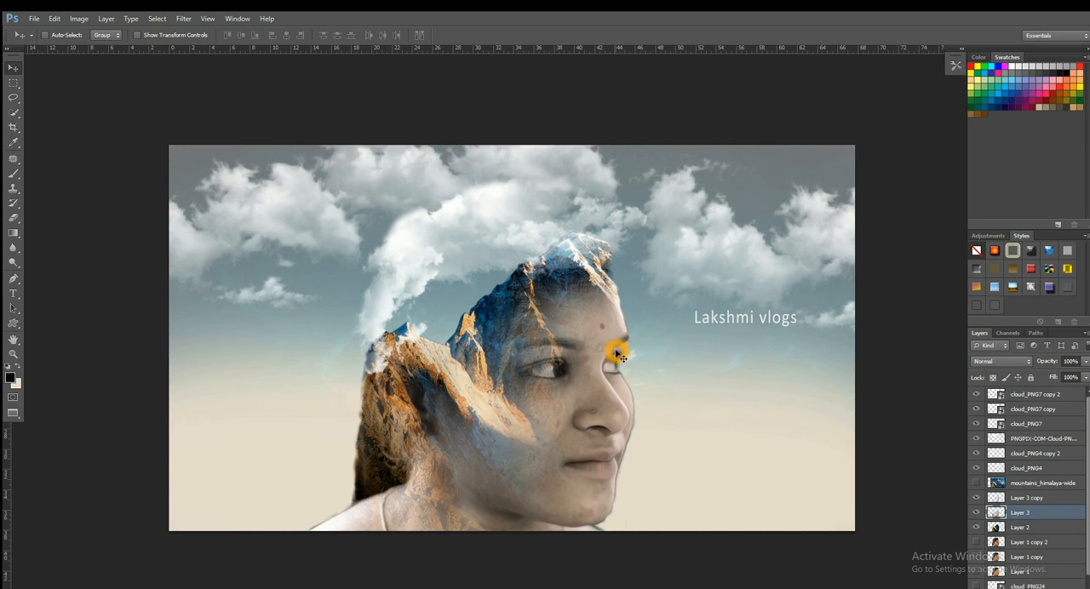
{"action": "key", "text": "ctrl+shift+s"}
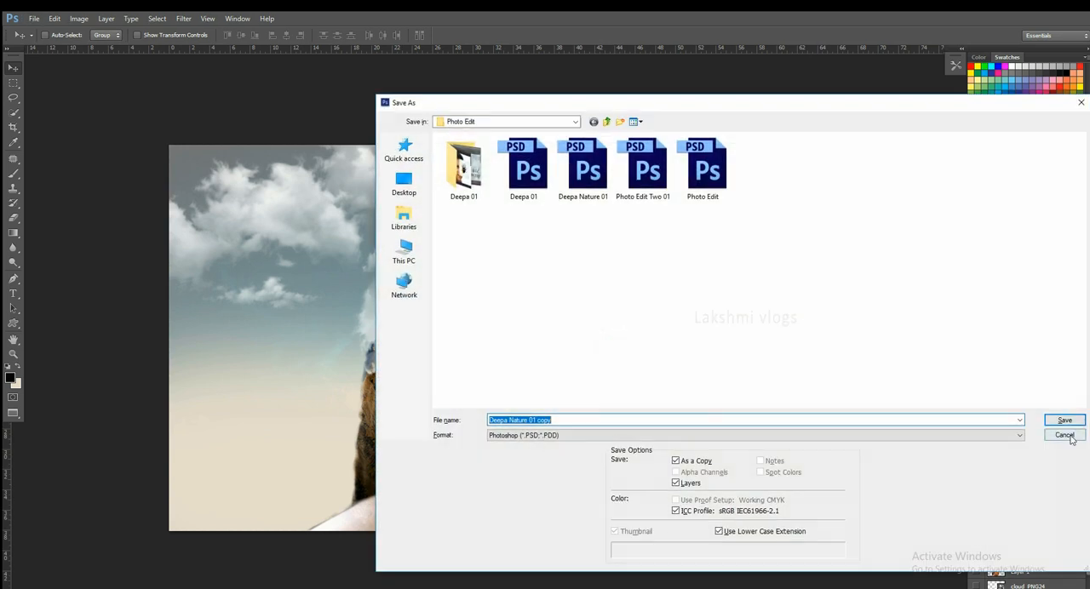
{"action": "left_click", "coordinate": [1060, 423]}
{"action": "mouse_move", "coordinate": [521, 367]}
{"action": "left_mouse_down"}
{"action": "mouse_move", "coordinate": [554, 356]}
{"action": "mouse_move", "coordinate": [532, 356]}
{"action": "left_mouse_up"}
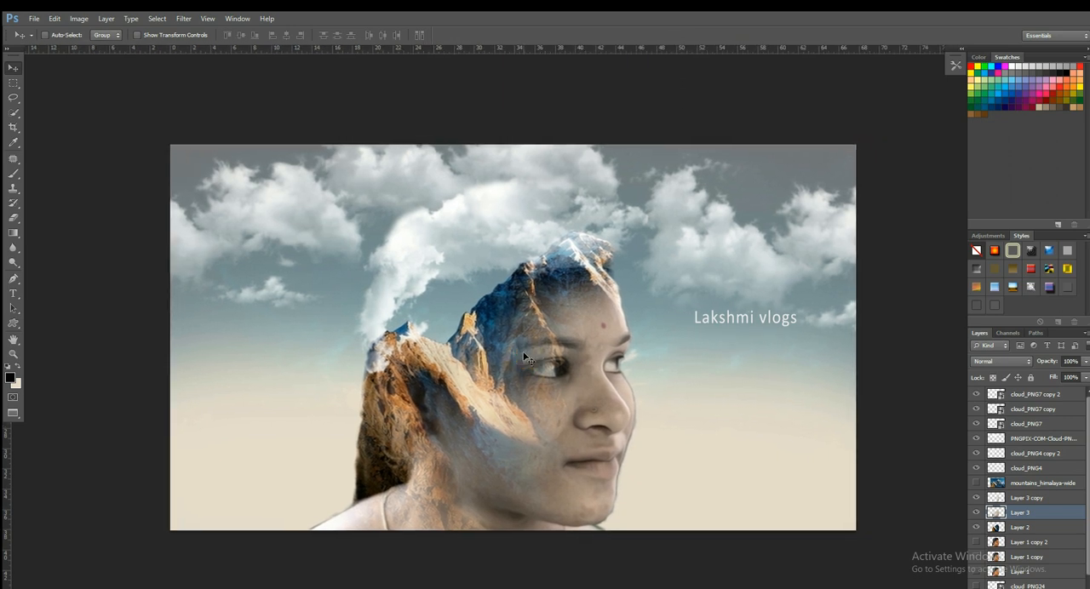